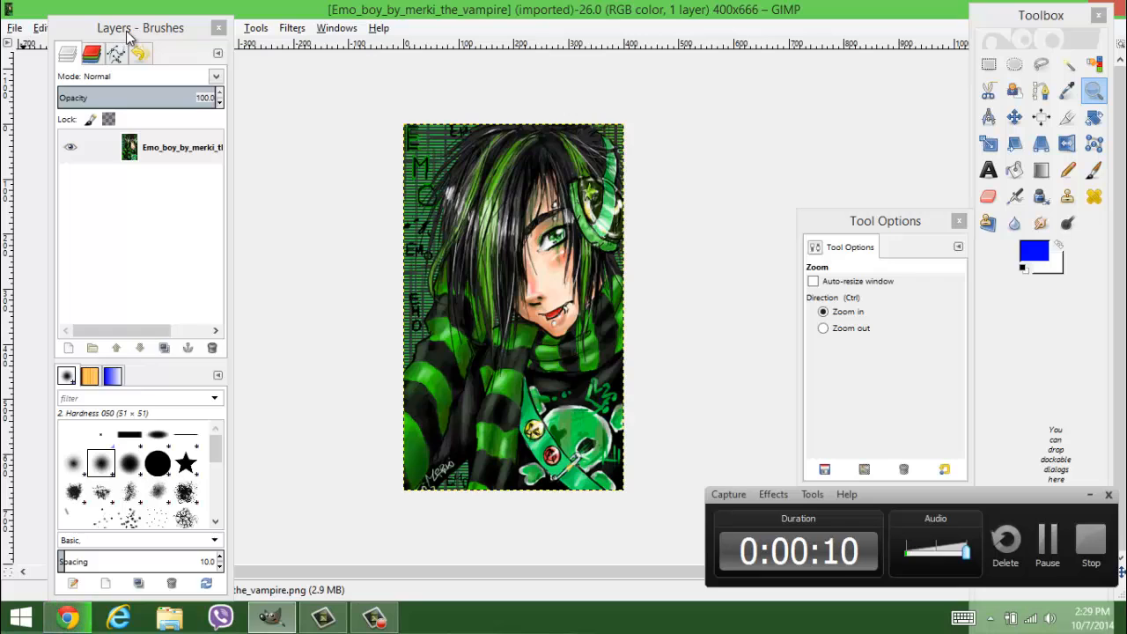
Move the Layers - Brushes and Tool Options docks away from the image and minimize the screen recorder window.
{"action": "left_click_drag", "start_coordinate": [128, 34], "coordinate": [98, 29]}
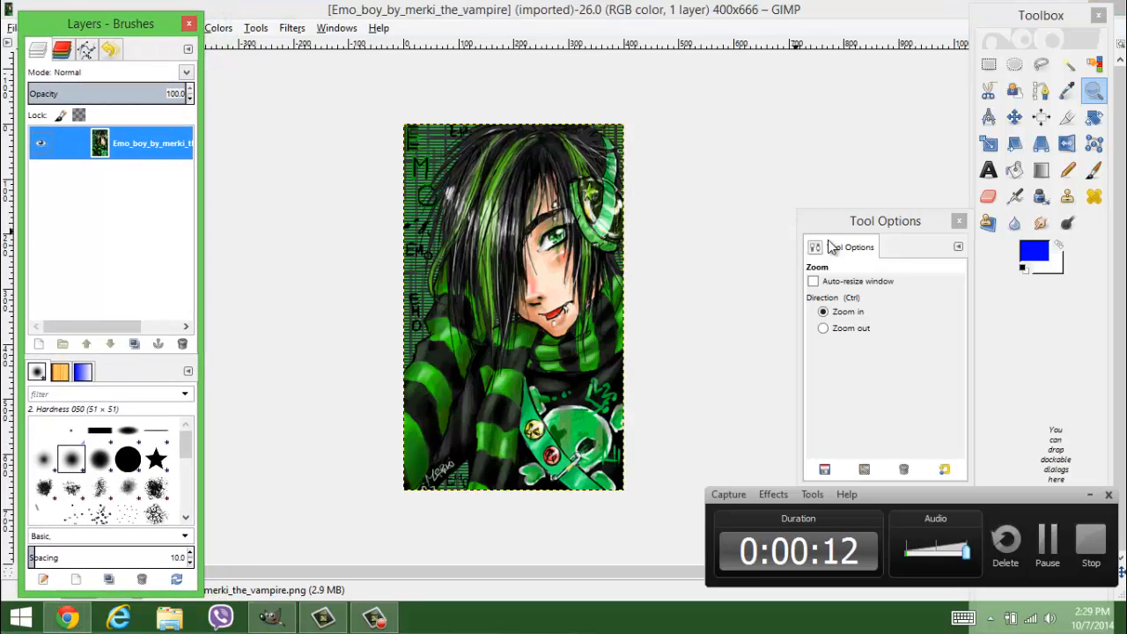
{"action": "left_click_drag", "start_coordinate": [828, 243], "coordinate": [1009, 377]}
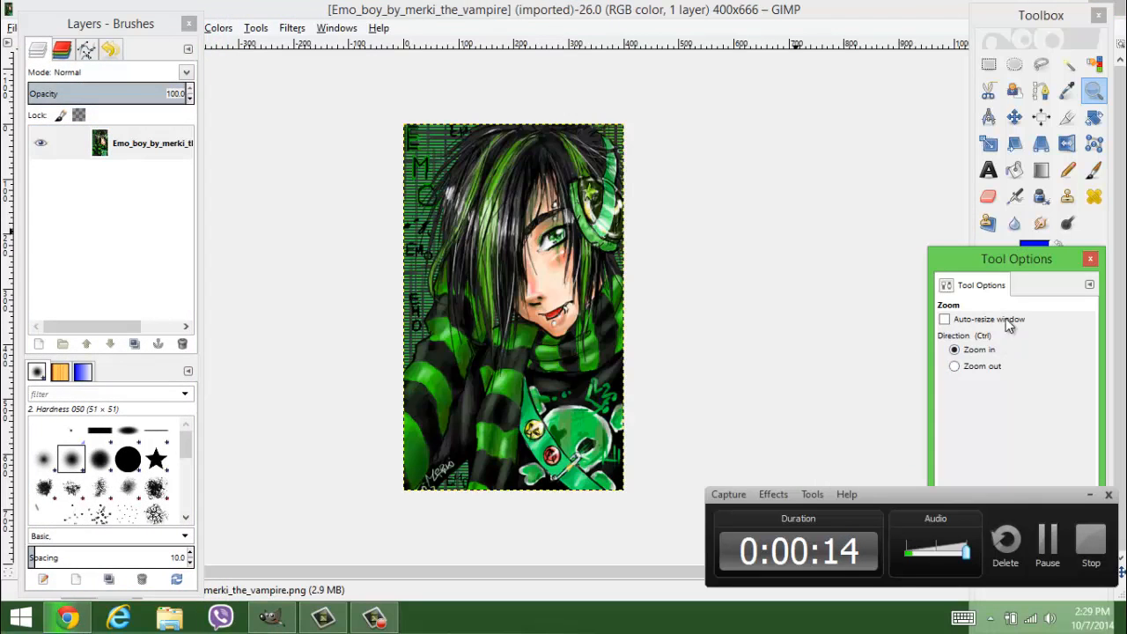
{"action": "left_click_drag", "start_coordinate": [1005, 269], "coordinate": [996, 345]}
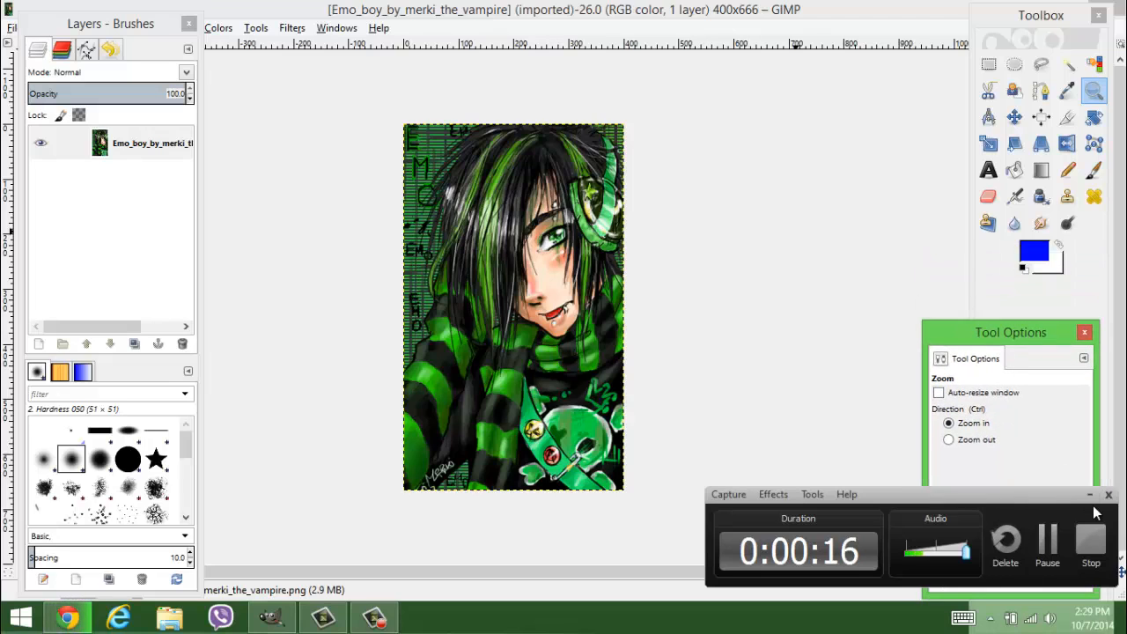
{"action": "left_click", "coordinate": [1089, 494]}
{"action": "left_click", "coordinate": [962, 344]}
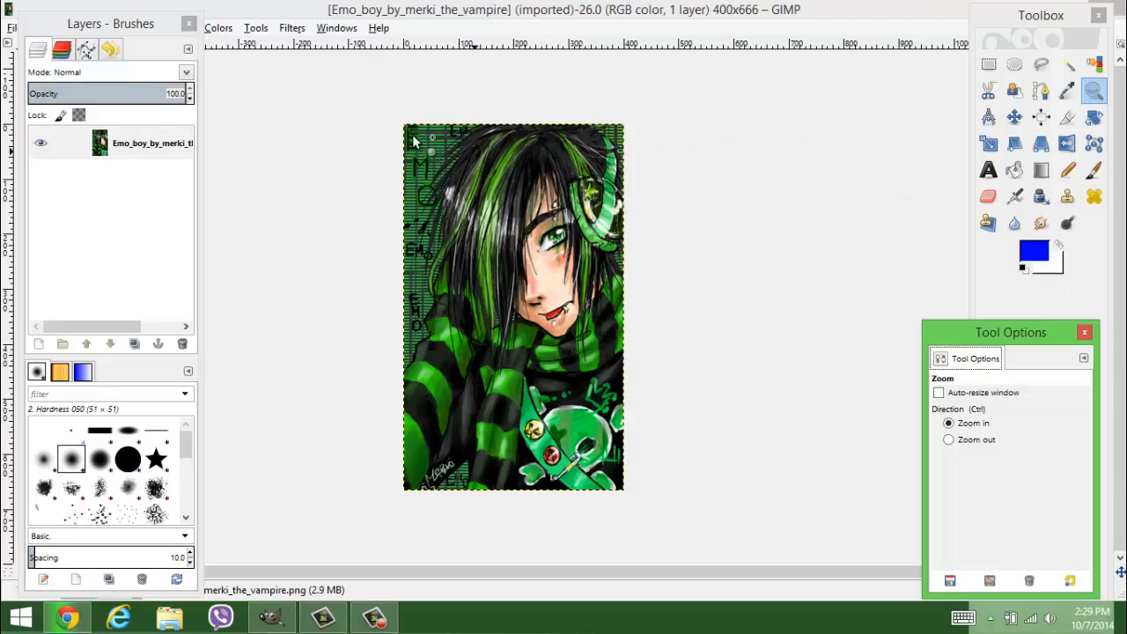
{"action": "left_click", "coordinate": [11, 30]}
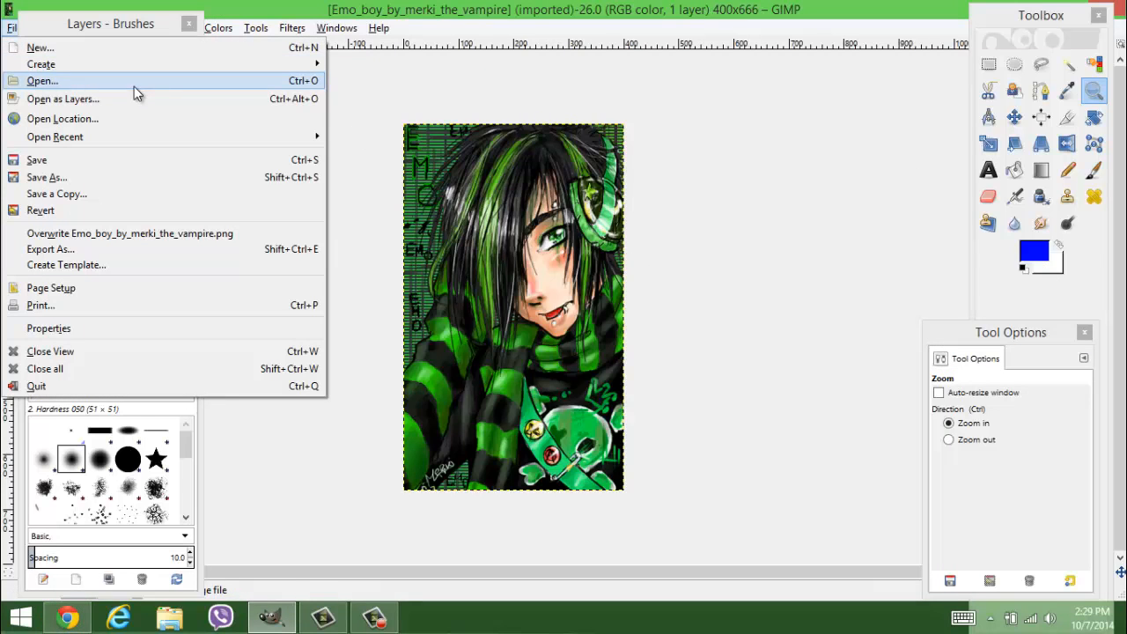
{"action": "left_click", "coordinate": [779, 239]}
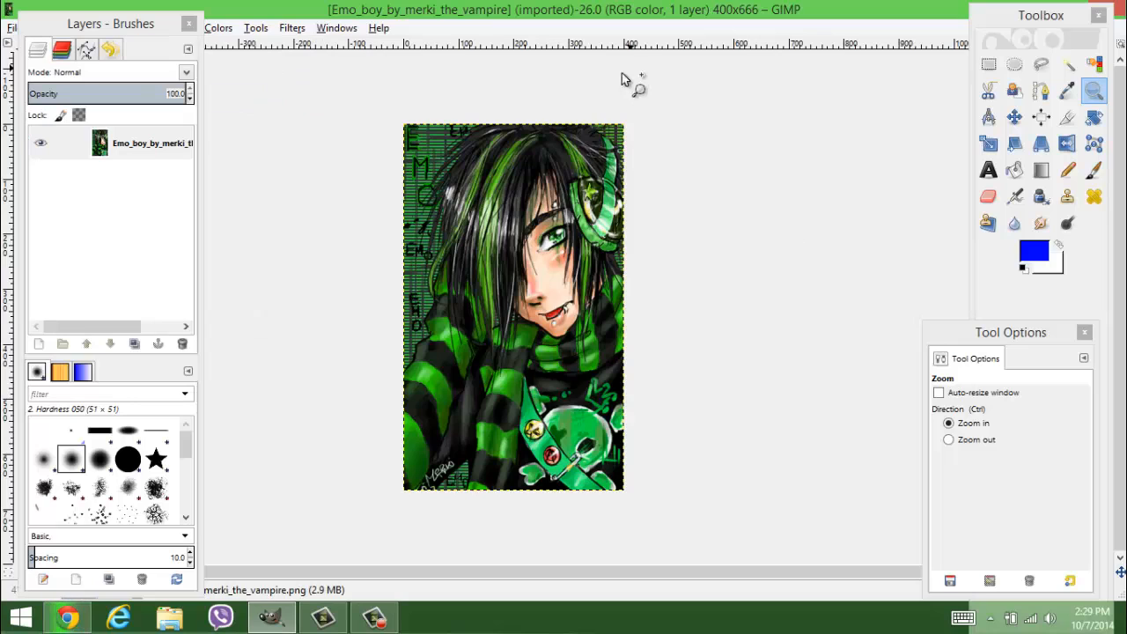
{"action": "left_click", "coordinate": [334, 29]}
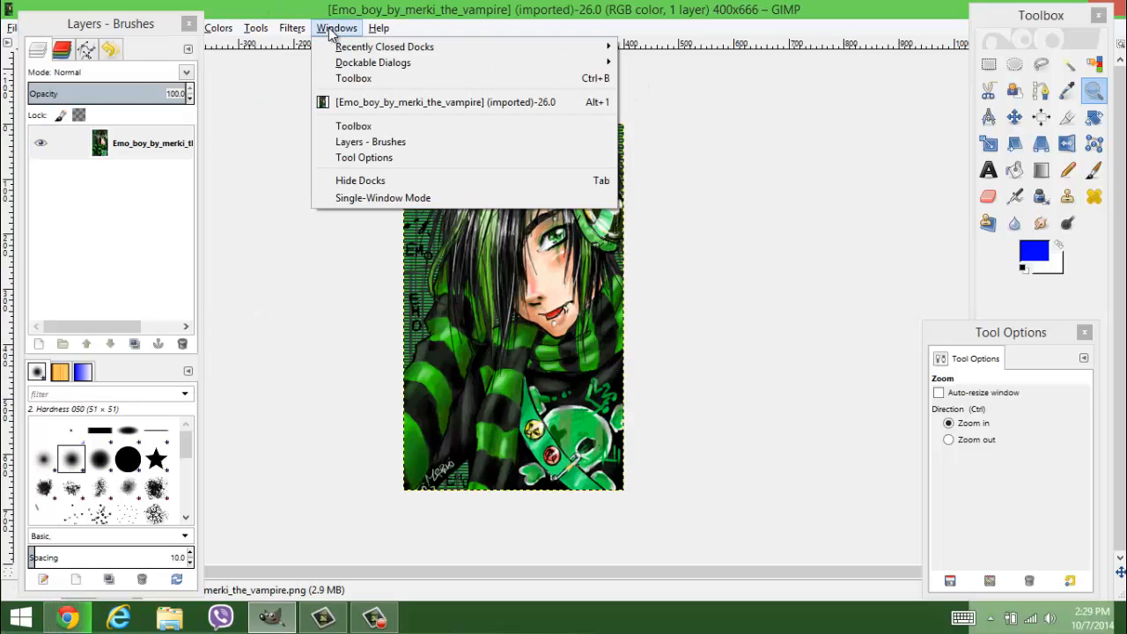
{"action": "left_click", "coordinate": [141, 31]}
Move the Layers - Brushes dock clear of the File menu, nudge the Toolbox, and place Tool Options just below the Toolbox's color swatches.
{"action": "left_click_drag", "start_coordinate": [141, 32], "coordinate": [150, 46]}
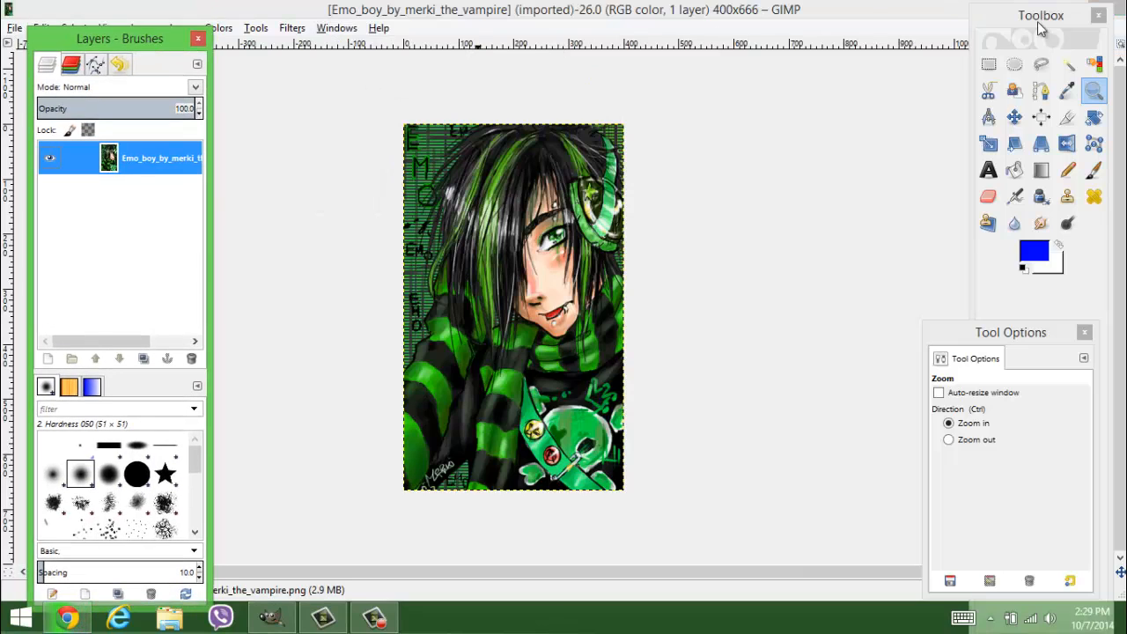
{"action": "left_click_drag", "start_coordinate": [1041, 29], "coordinate": [1044, 37]}
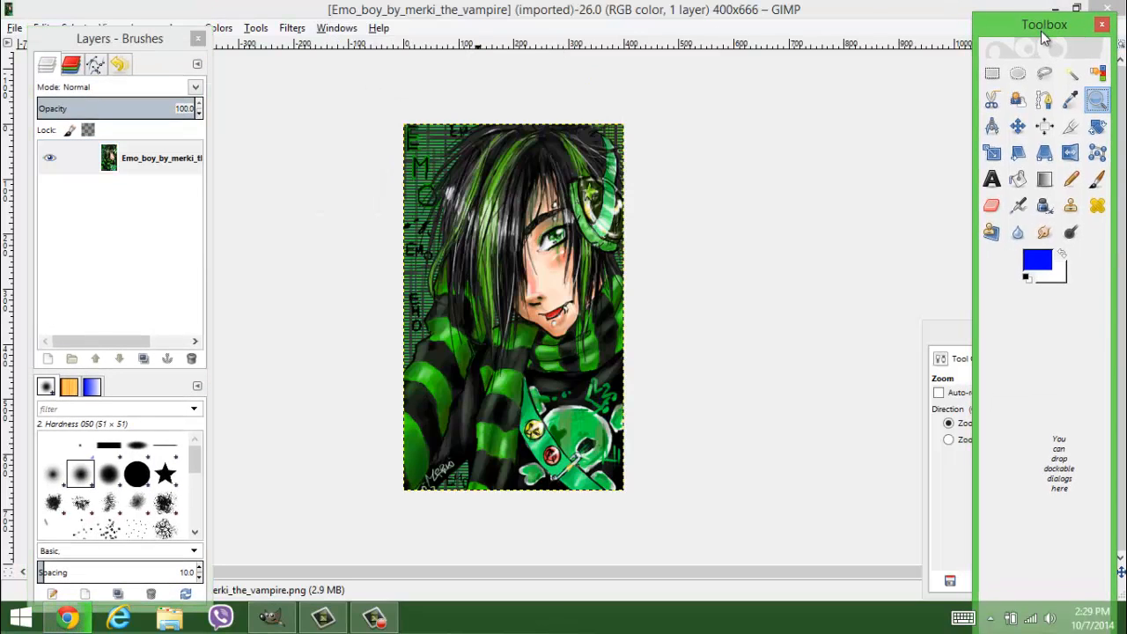
{"action": "left_click", "coordinate": [959, 332]}
{"action": "left_click_drag", "start_coordinate": [963, 356], "coordinate": [1017, 315]}
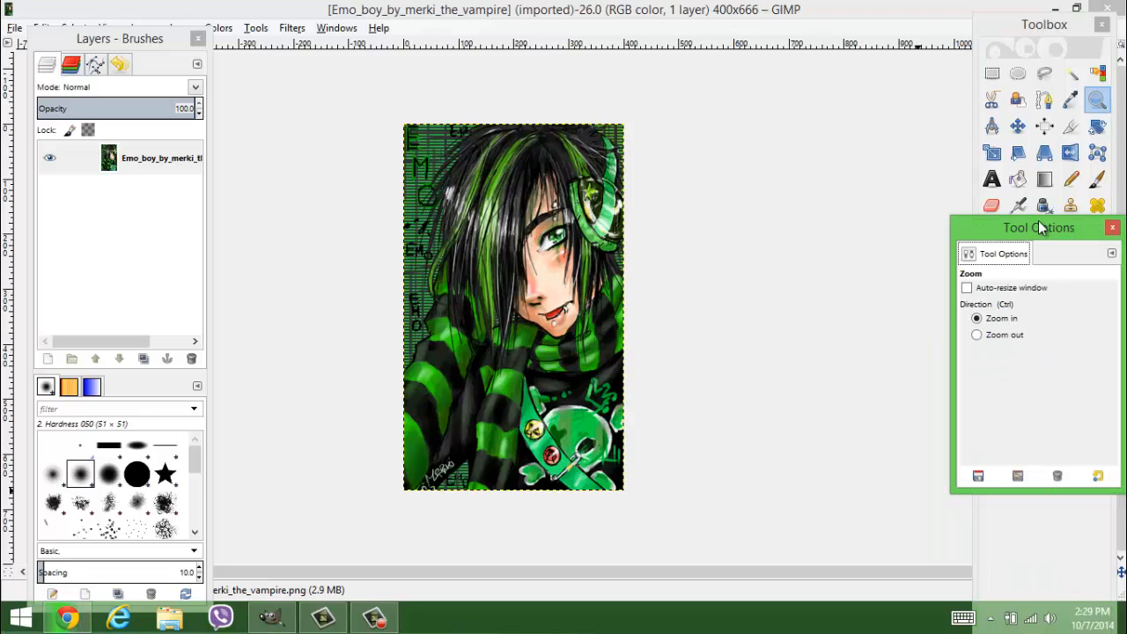
{"action": "left_click_drag", "start_coordinate": [1038, 222], "coordinate": [1037, 311]}
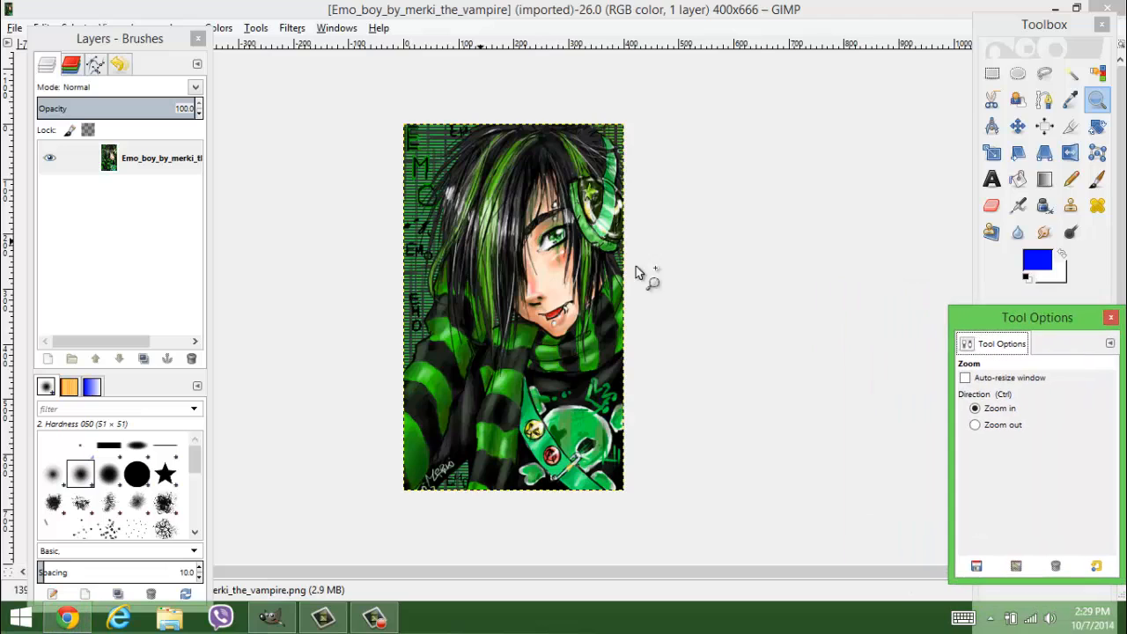
Open Emo_boy_by_merki_the_vampire.png from the Desktop folder and maximize its new image window.
{"action": "left_click", "coordinate": [15, 28]}
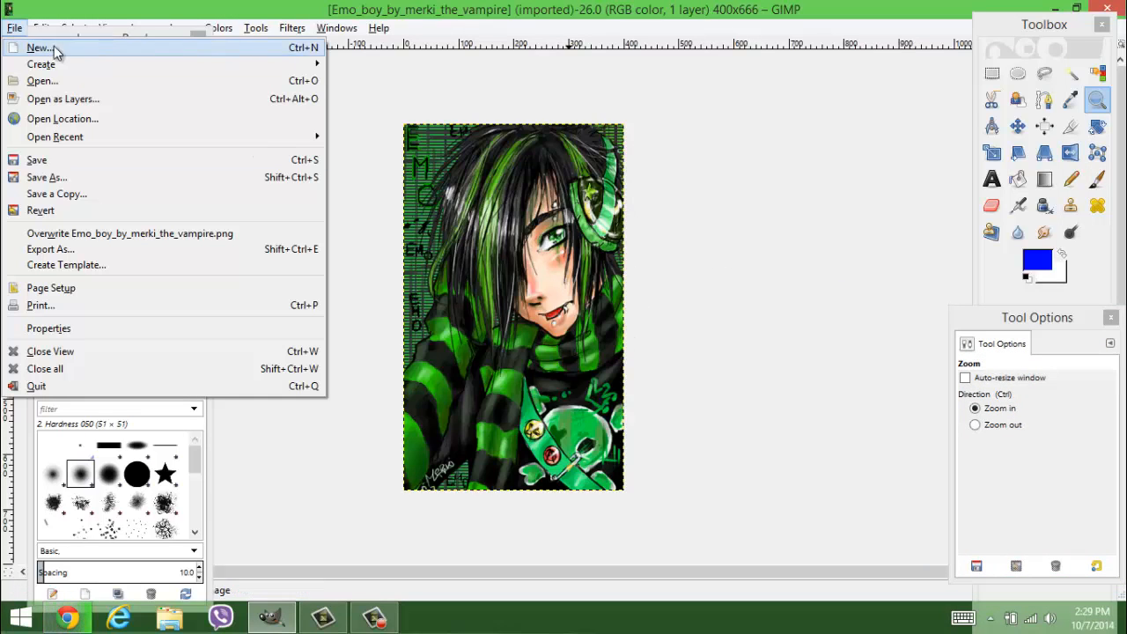
{"action": "left_click", "coordinate": [65, 82]}
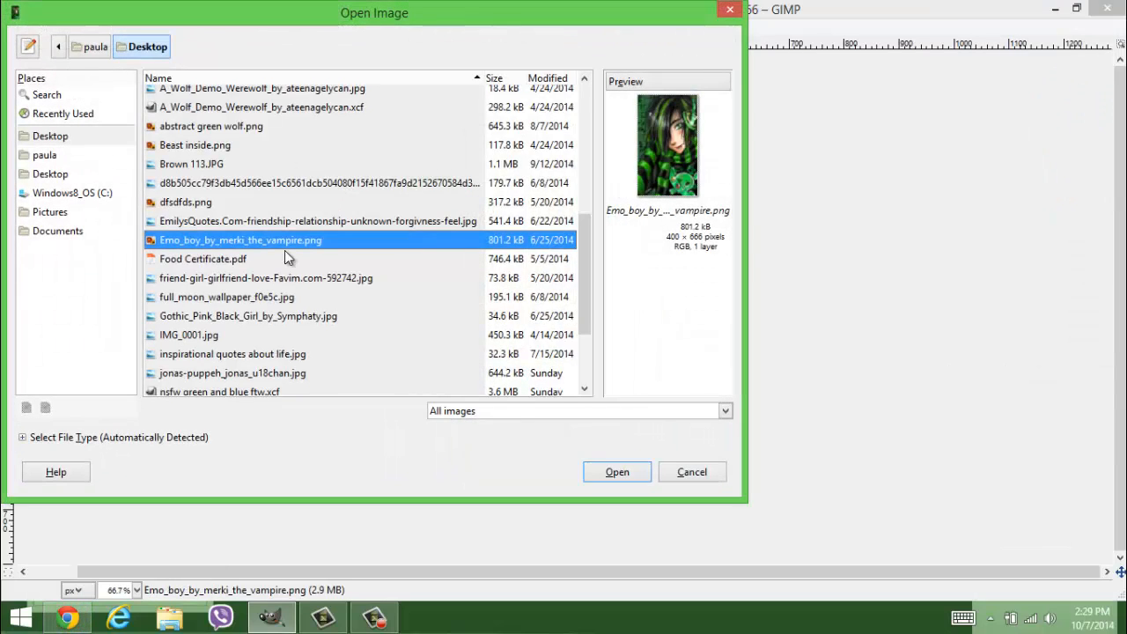
{"action": "scroll", "coordinate": [288, 251], "scroll_direction": "down", "scroll_amount": 3}
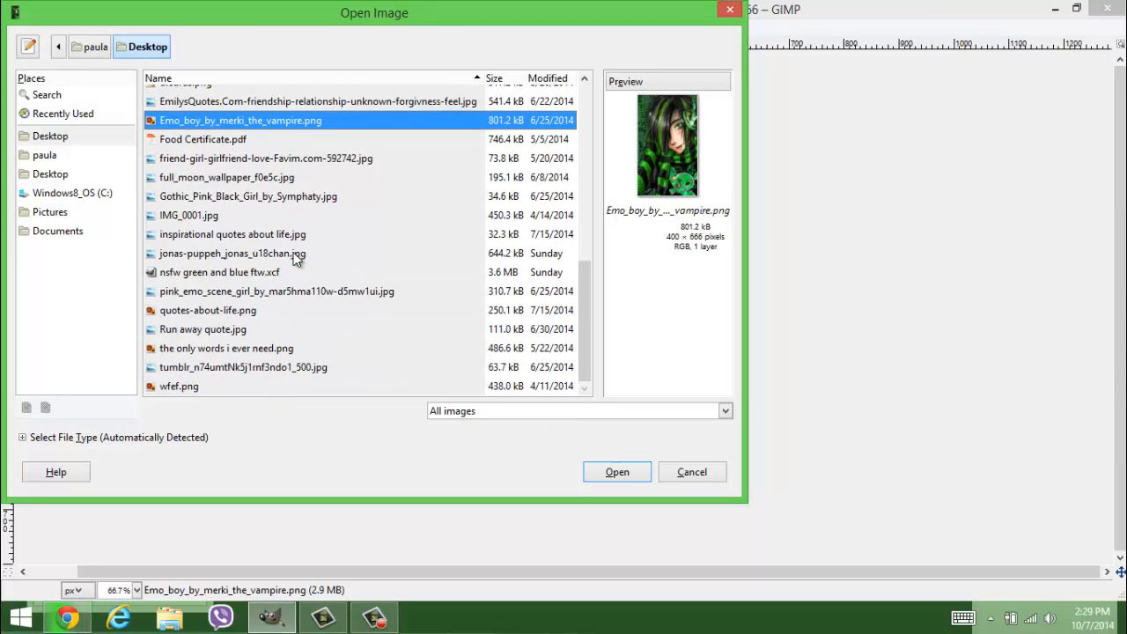
{"action": "scroll", "coordinate": [291, 251], "scroll_direction": "up", "scroll_amount": 4}
{"action": "left_click", "coordinate": [152, 49]}
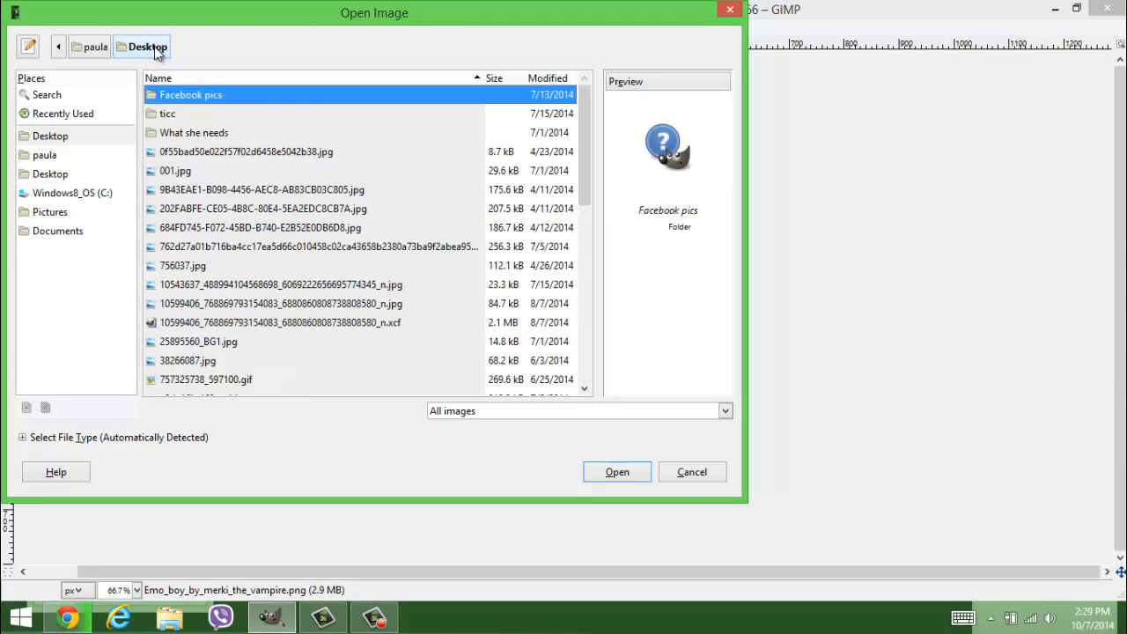
{"action": "scroll", "coordinate": [283, 207], "scroll_direction": "down", "scroll_amount": 12}
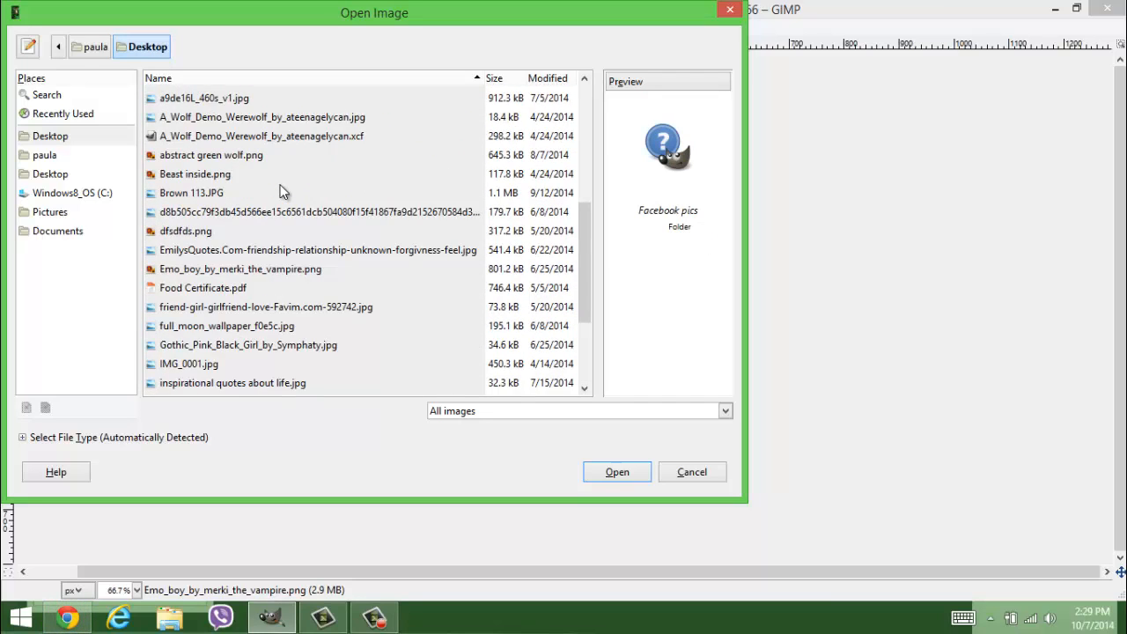
{"action": "left_click", "coordinate": [285, 127]}
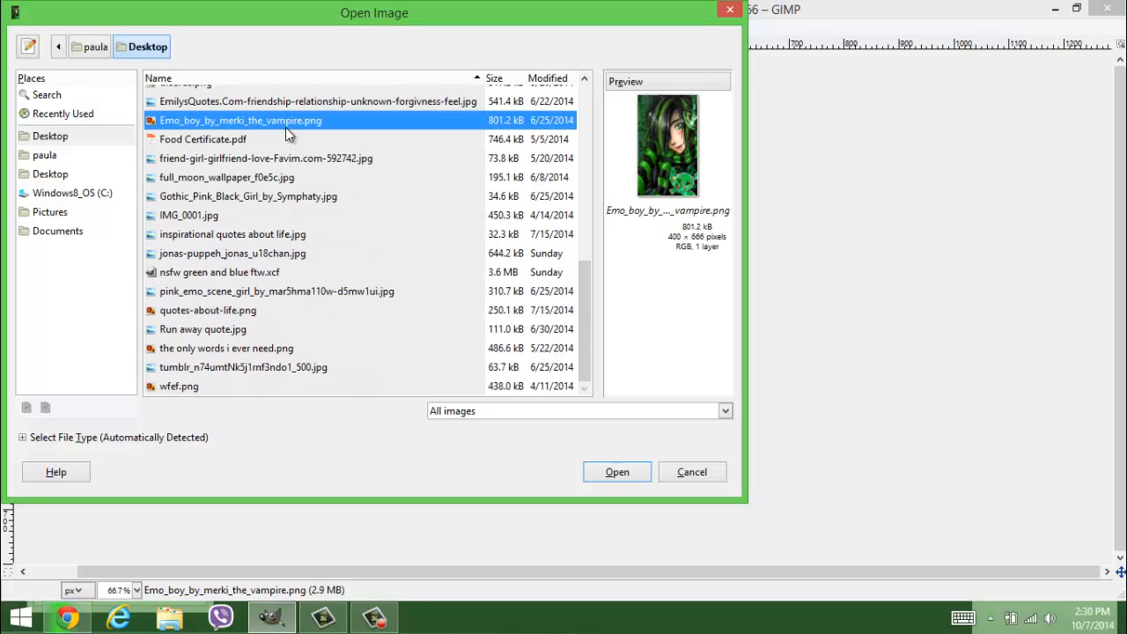
{"action": "left_click", "coordinate": [616, 475]}
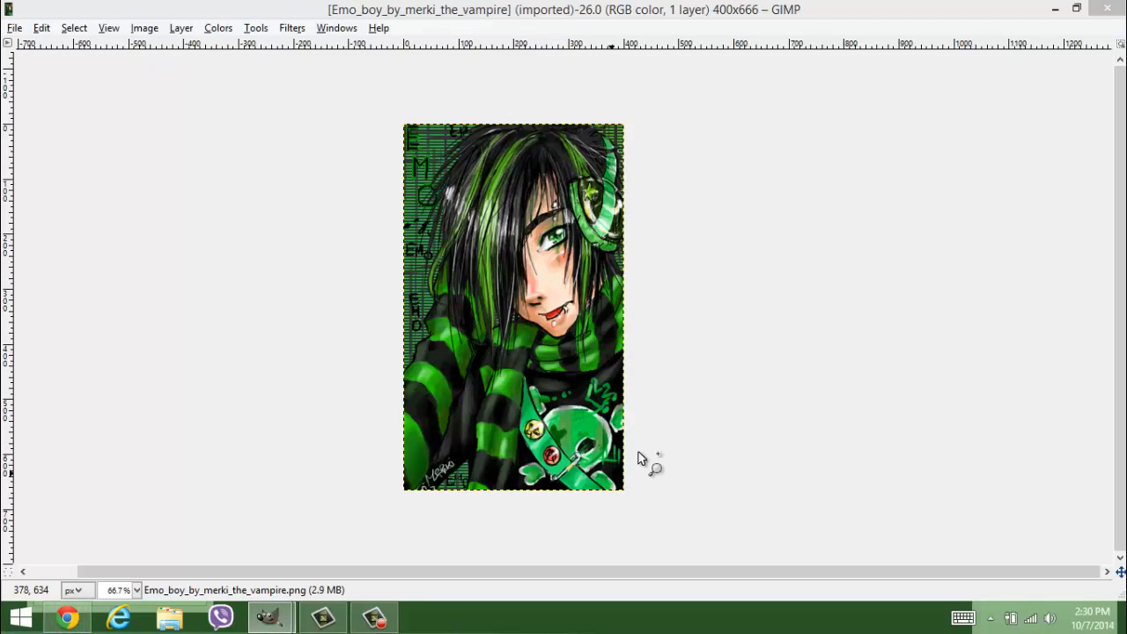
{"action": "left_click", "coordinate": [1075, 8]}
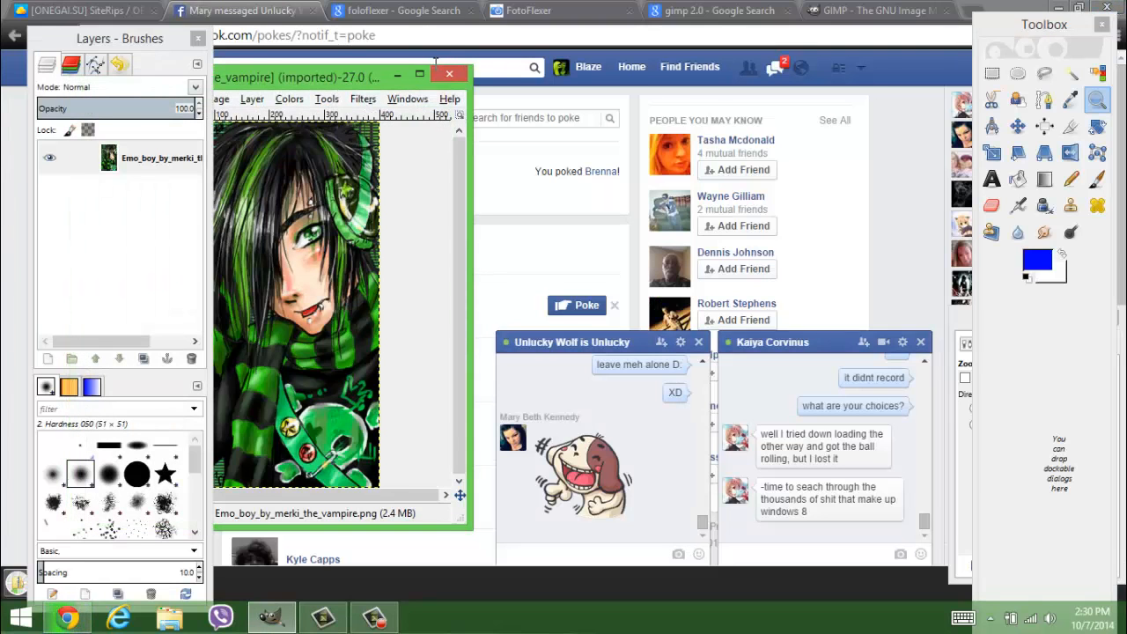
{"action": "left_click", "coordinate": [420, 74]}
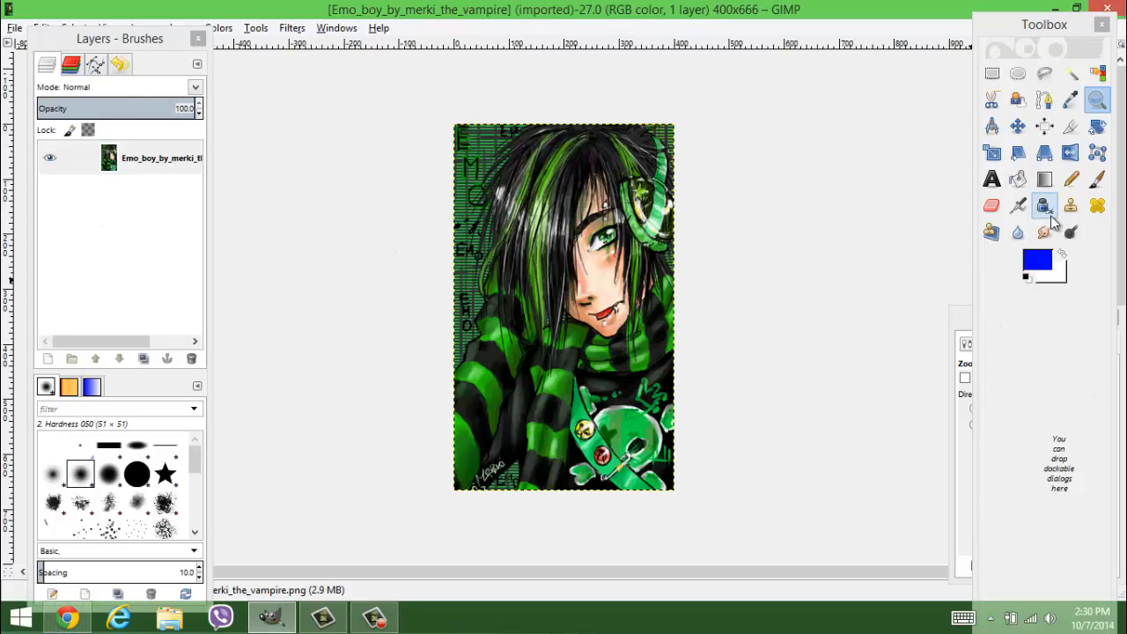
Change the foreground color to a bright yellow.
{"action": "left_click", "coordinate": [1044, 258]}
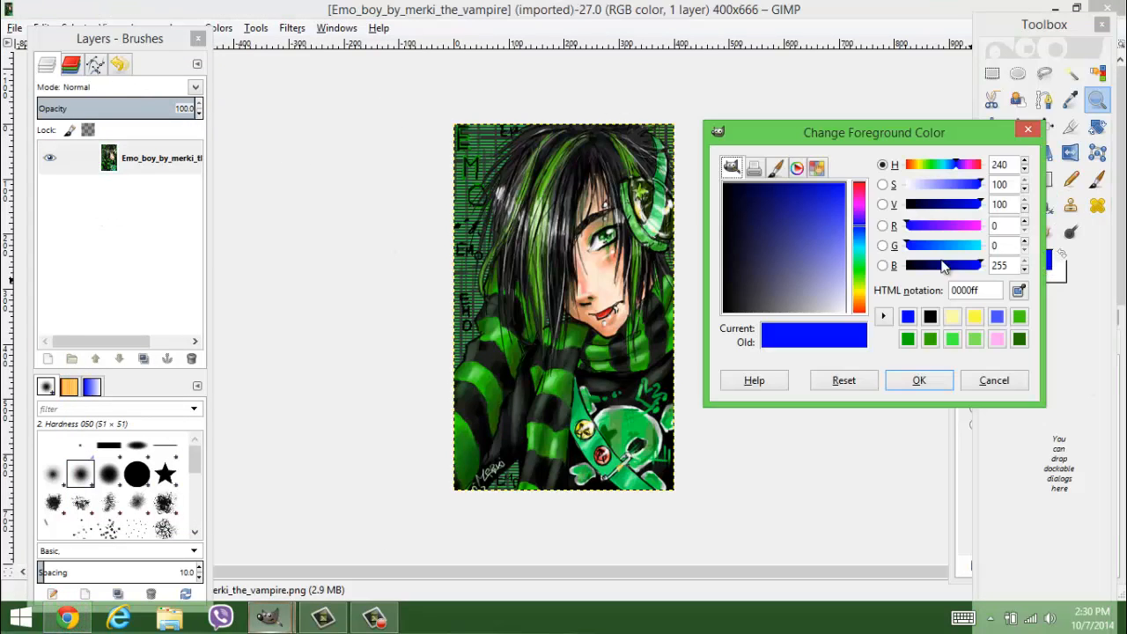
{"action": "left_click", "coordinate": [858, 297]}
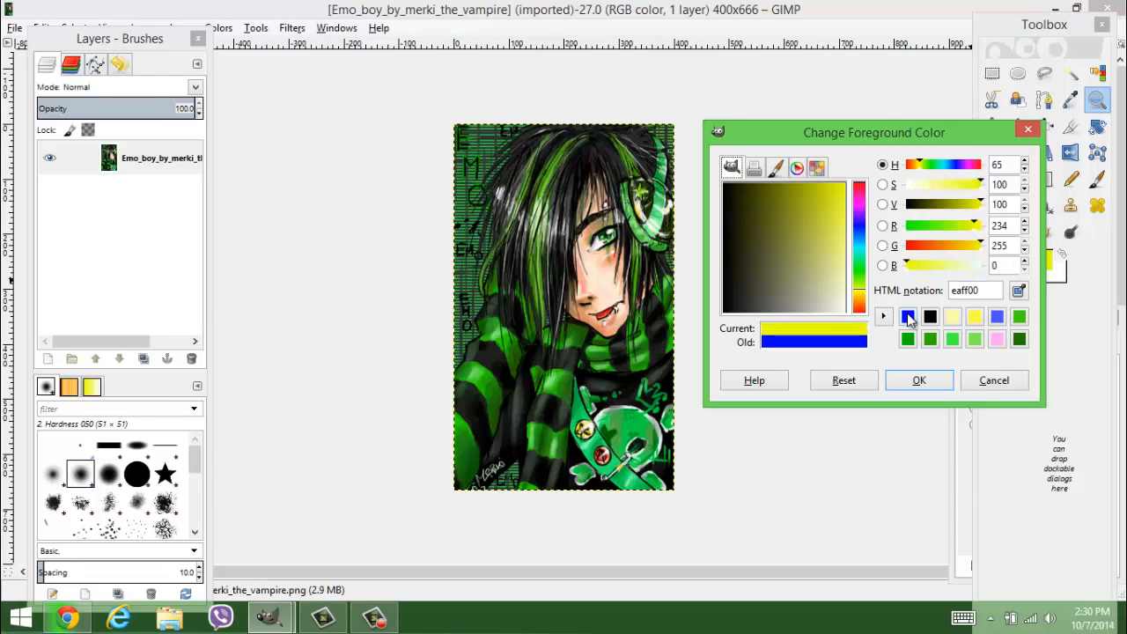
{"action": "left_click", "coordinate": [858, 299]}
{"action": "left_click", "coordinate": [918, 379]}
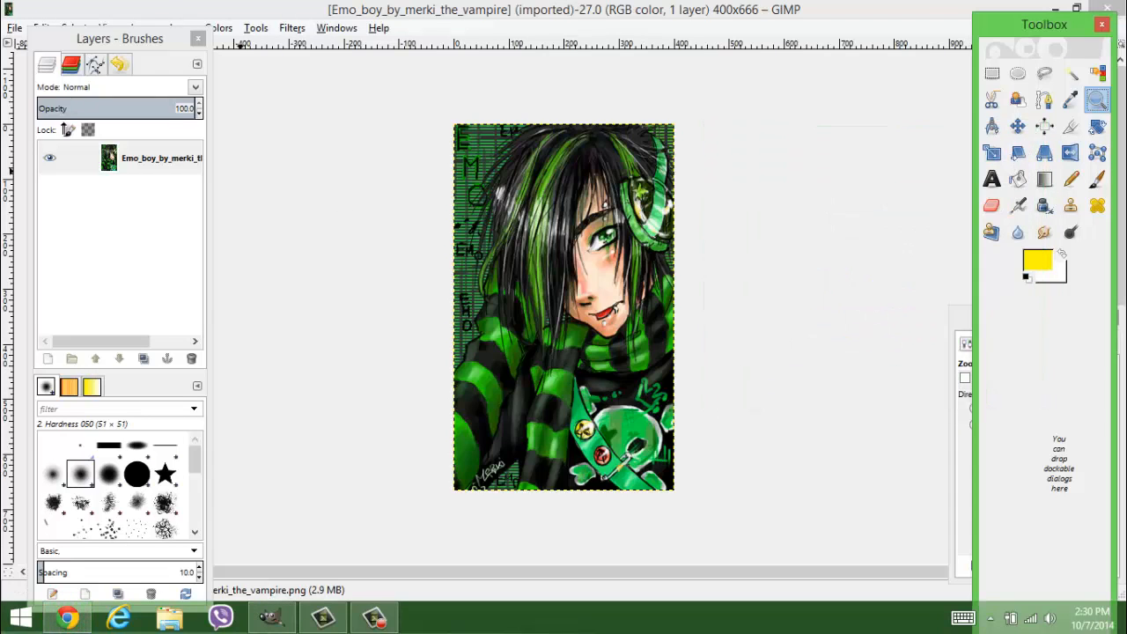
Create a new 400 x 666 px layer named eye with transparency as its fill type.
{"action": "right_click", "coordinate": [120, 206]}
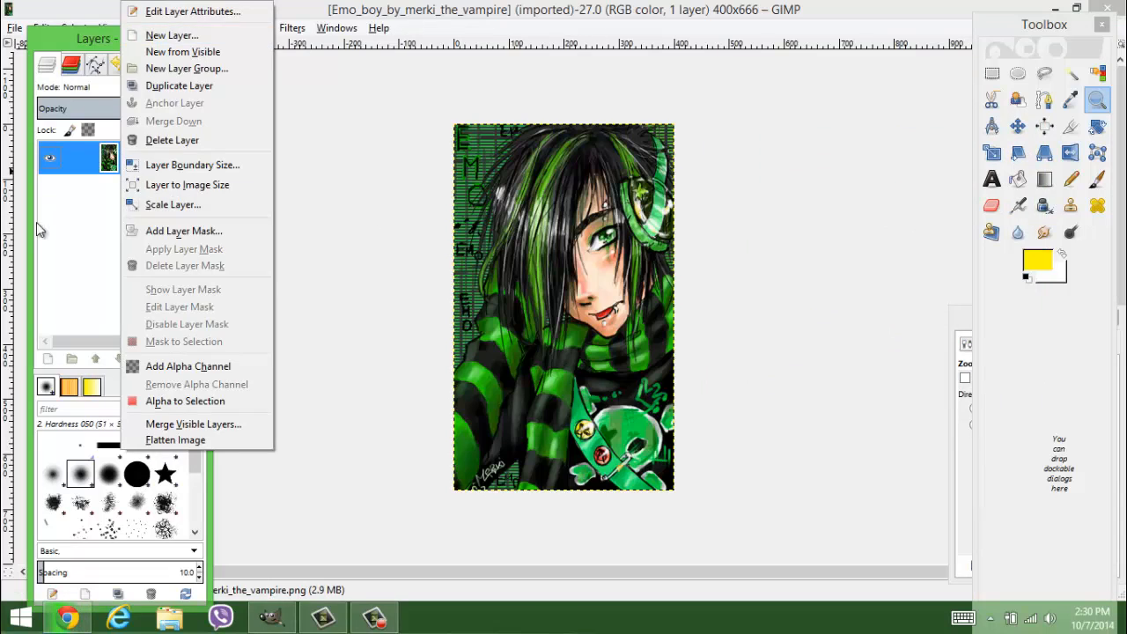
{"action": "left_click", "coordinate": [89, 205]}
{"action": "right_click", "coordinate": [89, 210]}
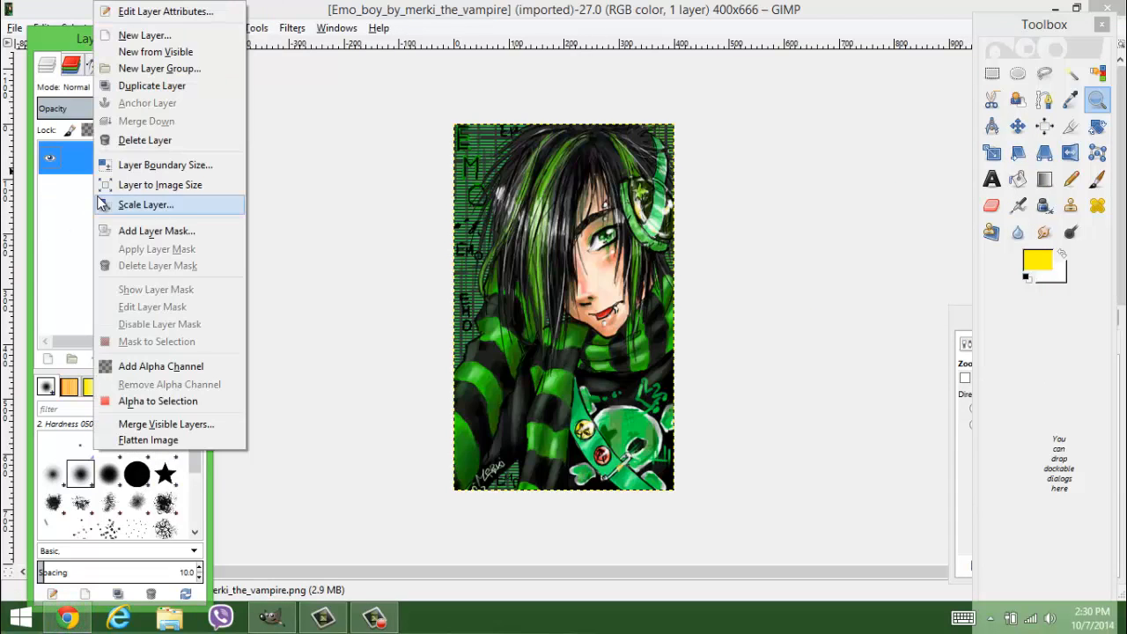
{"action": "left_click", "coordinate": [144, 37]}
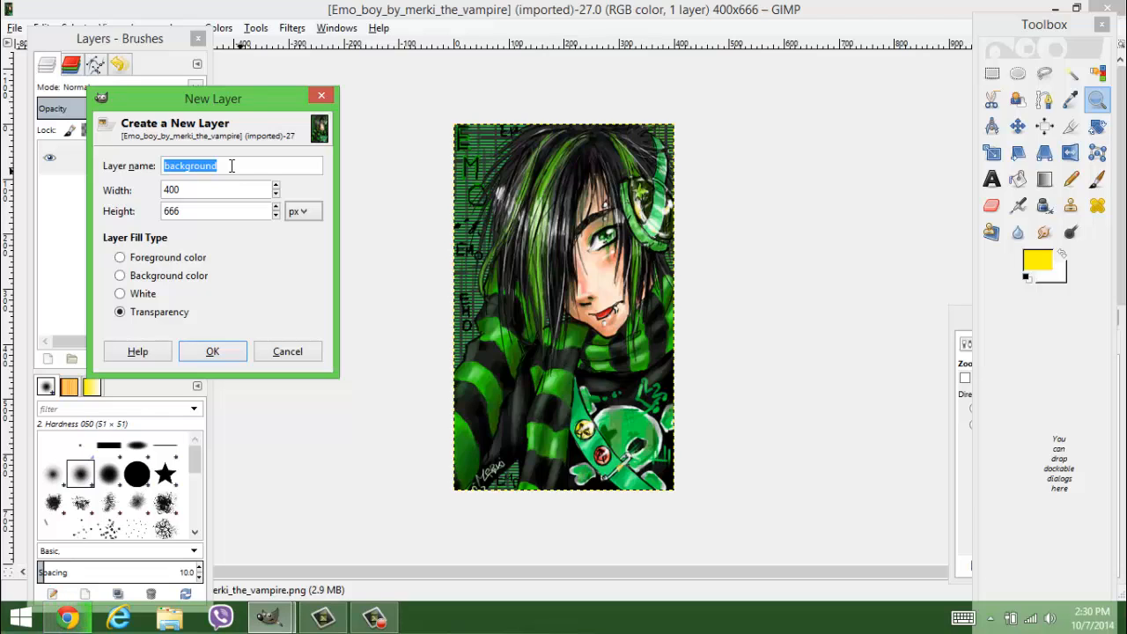
{"action": "left_click", "coordinate": [575, 259]}
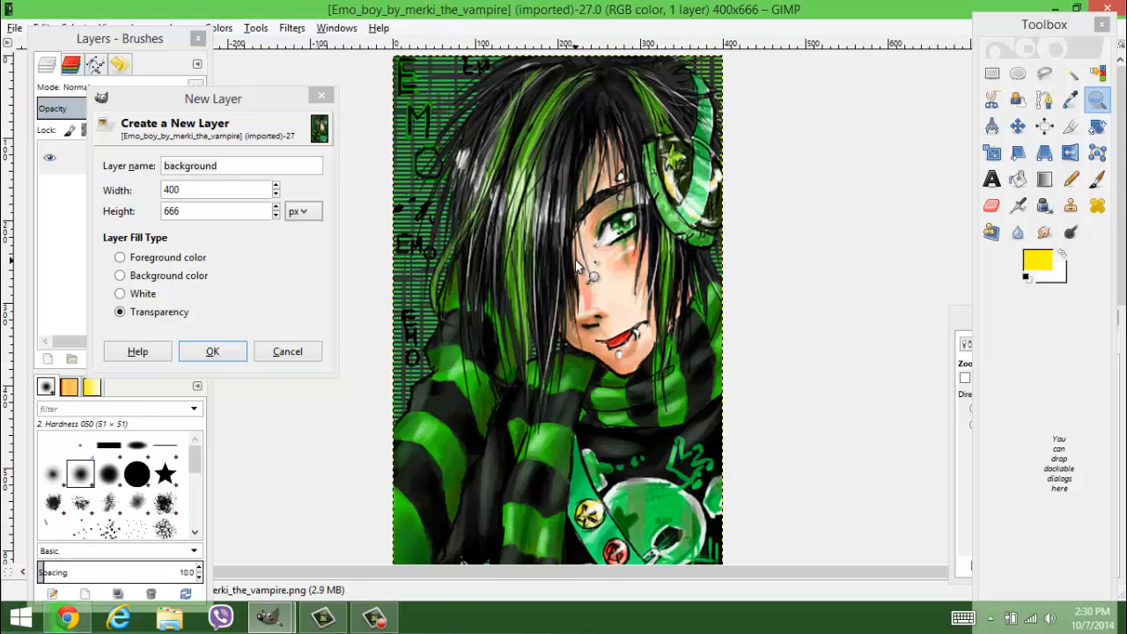
{"action": "left_click", "coordinate": [280, 165]}
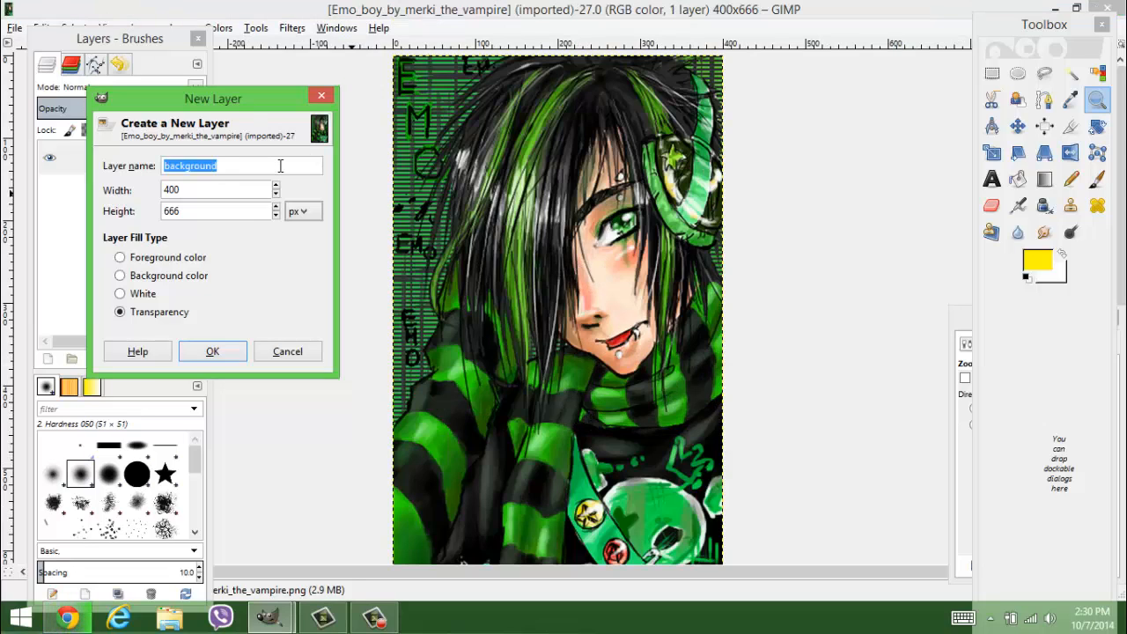
{"action": "type", "text": "eye"}
{"action": "key", "text": "Return"}
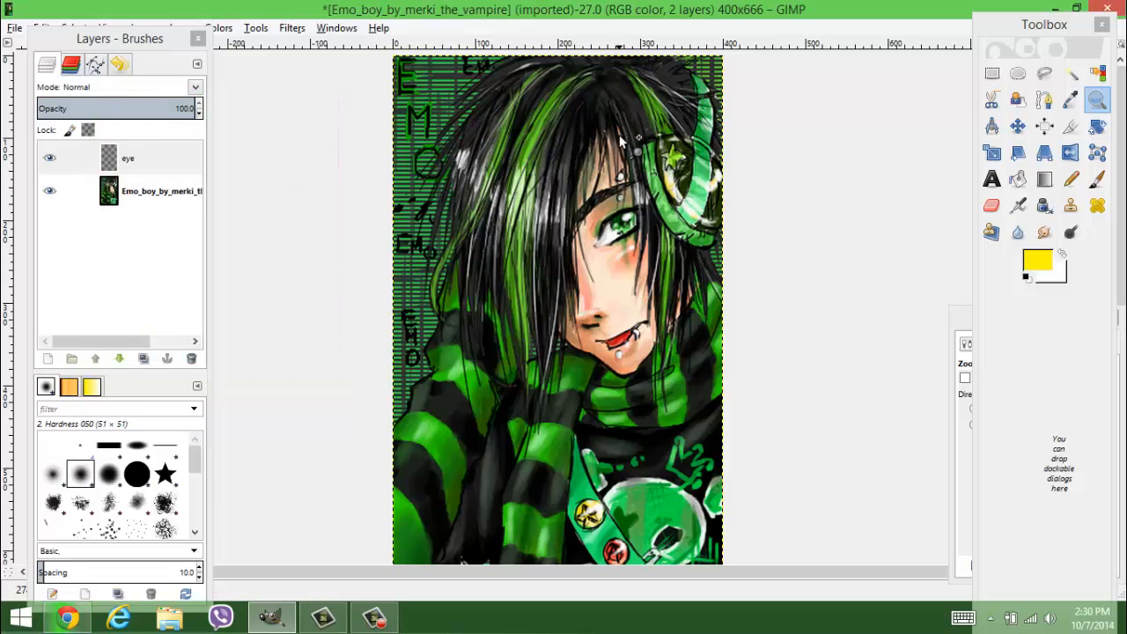
Activate the Paintbrush tool and reduce its brush size to 57.68.
{"action": "left_click", "coordinate": [1102, 185]}
{"action": "left_click", "coordinate": [1104, 188]}
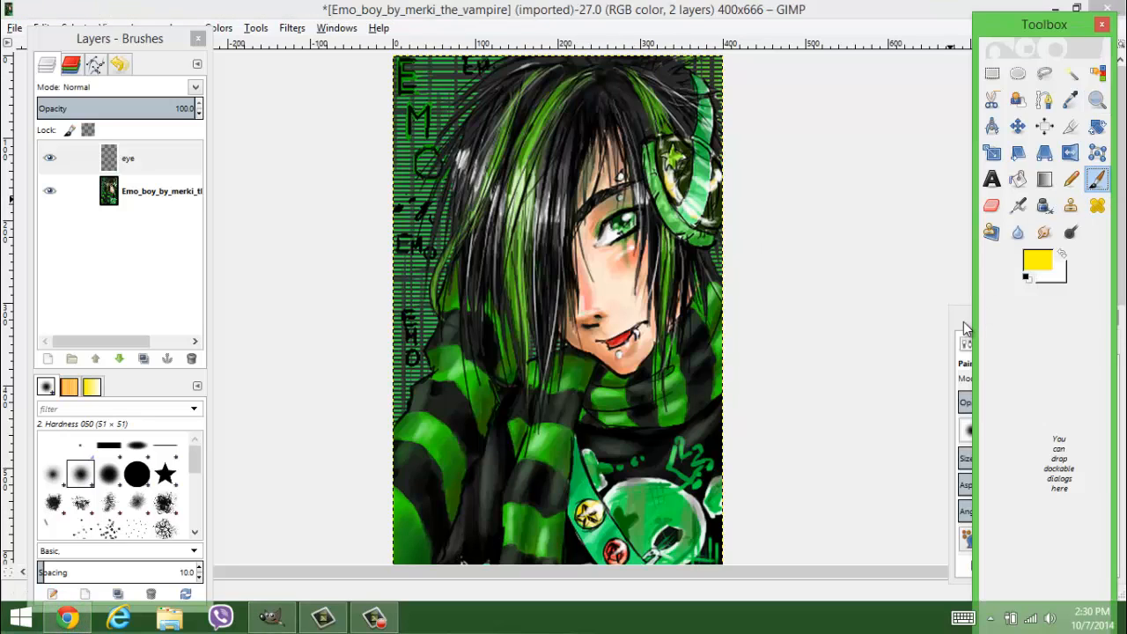
{"action": "left_click", "coordinate": [964, 324]}
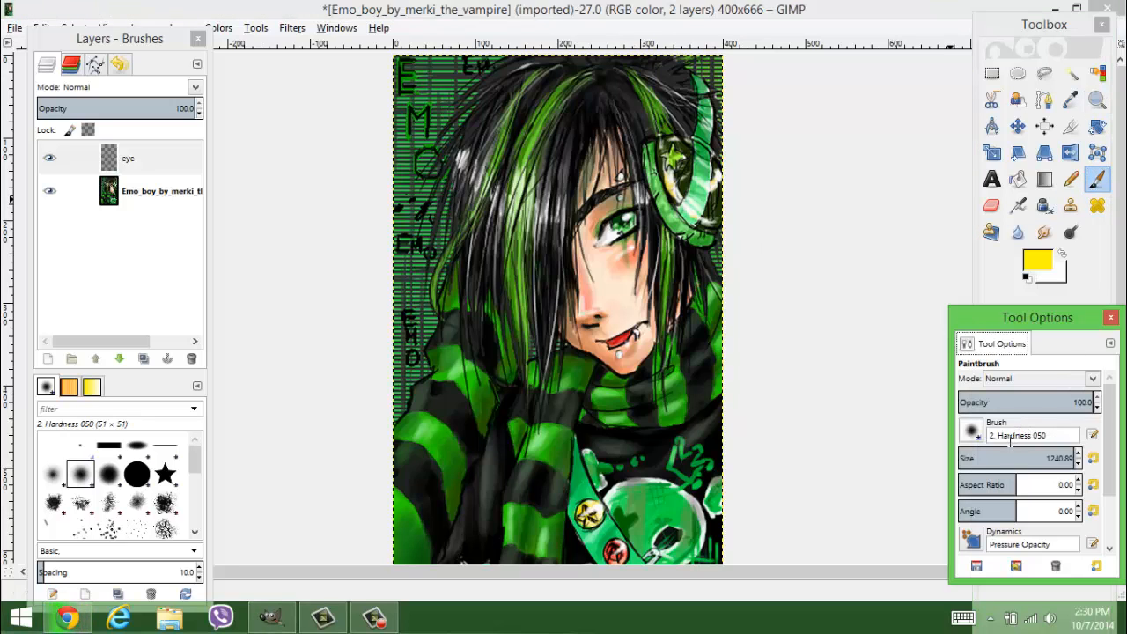
{"action": "left_click_drag", "start_coordinate": [999, 456], "coordinate": [960, 458]}
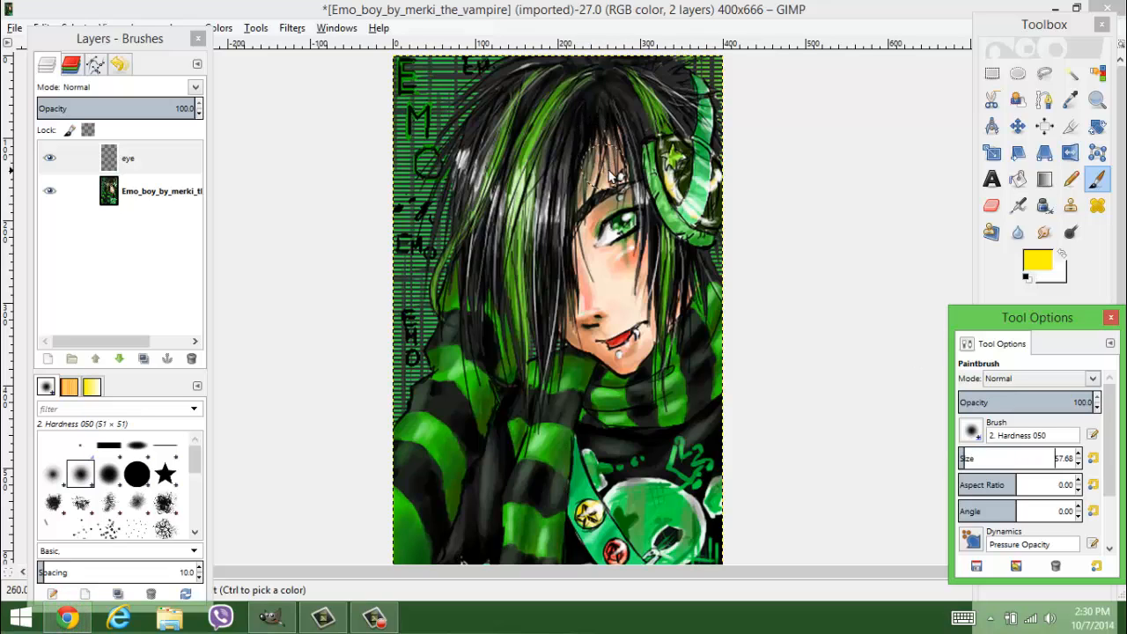
{"action": "left_click", "coordinate": [1096, 99]}
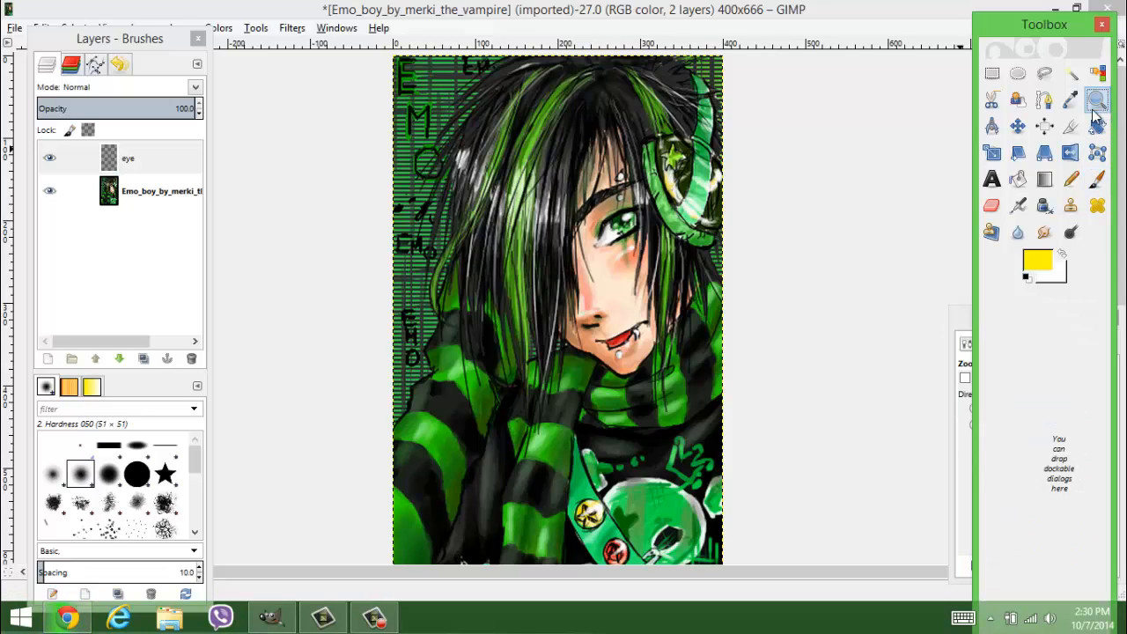
{"action": "double_click", "coordinate": [1100, 104]}
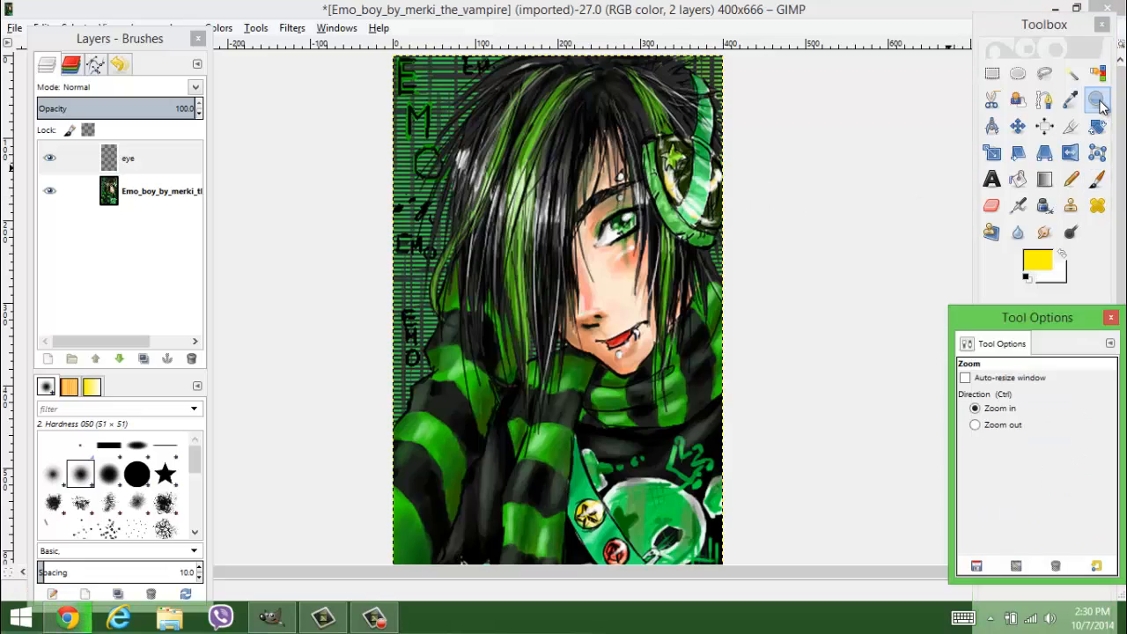
{"action": "left_click", "coordinate": [1100, 104]}
{"action": "double_click", "coordinate": [1100, 104]}
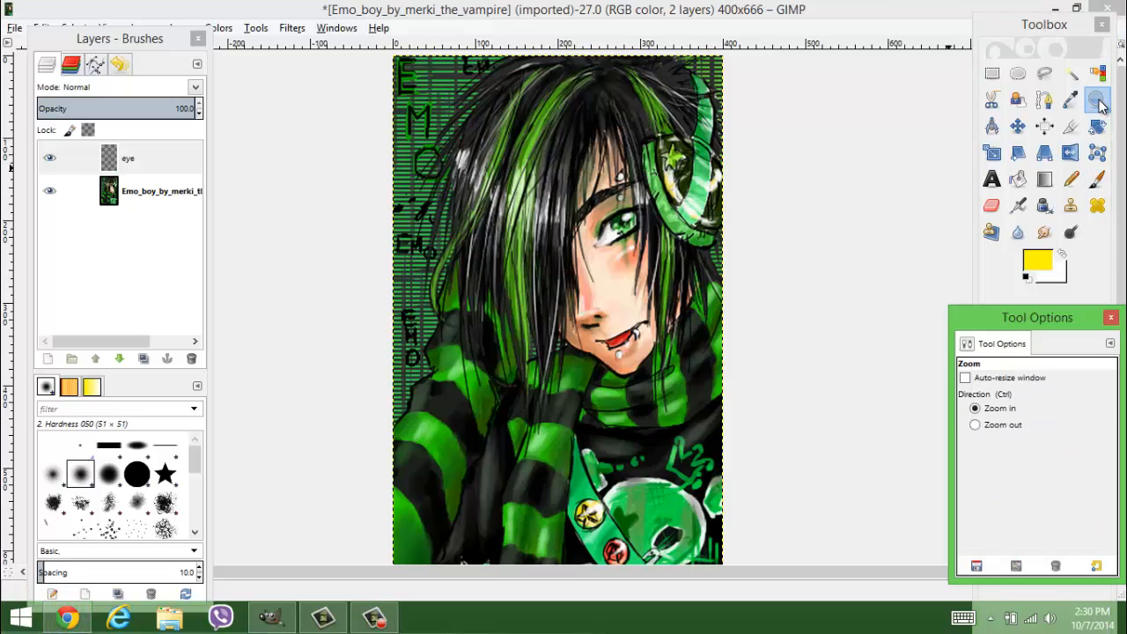
{"action": "double_click", "coordinate": [1094, 186]}
{"action": "left_click", "coordinate": [1094, 187]}
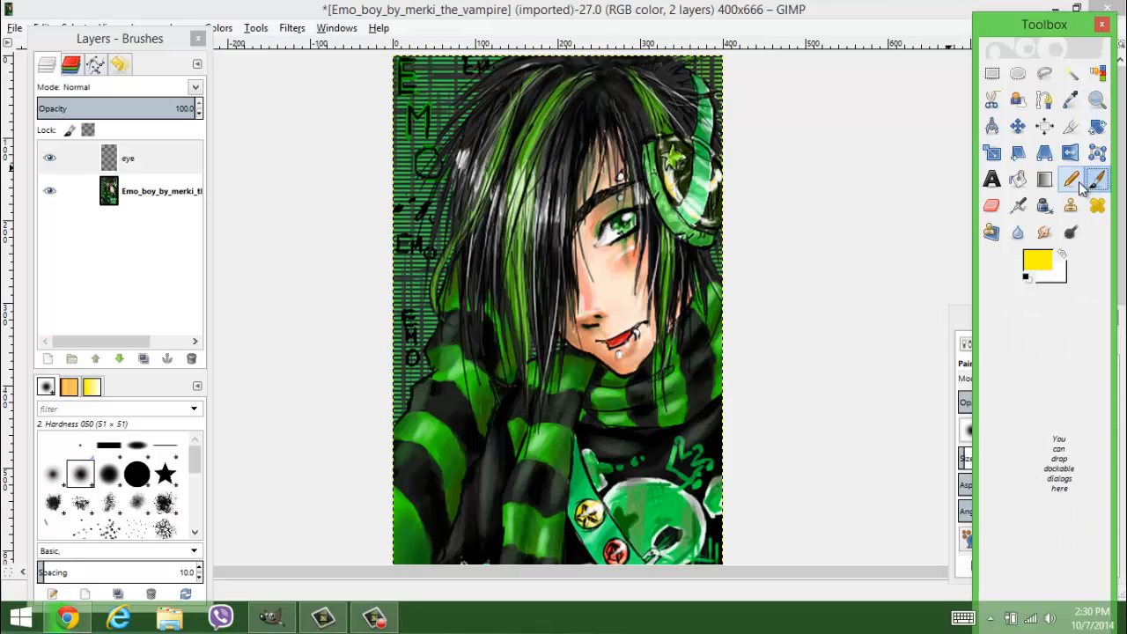
{"action": "double_click", "coordinate": [1074, 186]}
{"action": "left_click", "coordinate": [1074, 186]}
{"action": "double_click", "coordinate": [991, 205]}
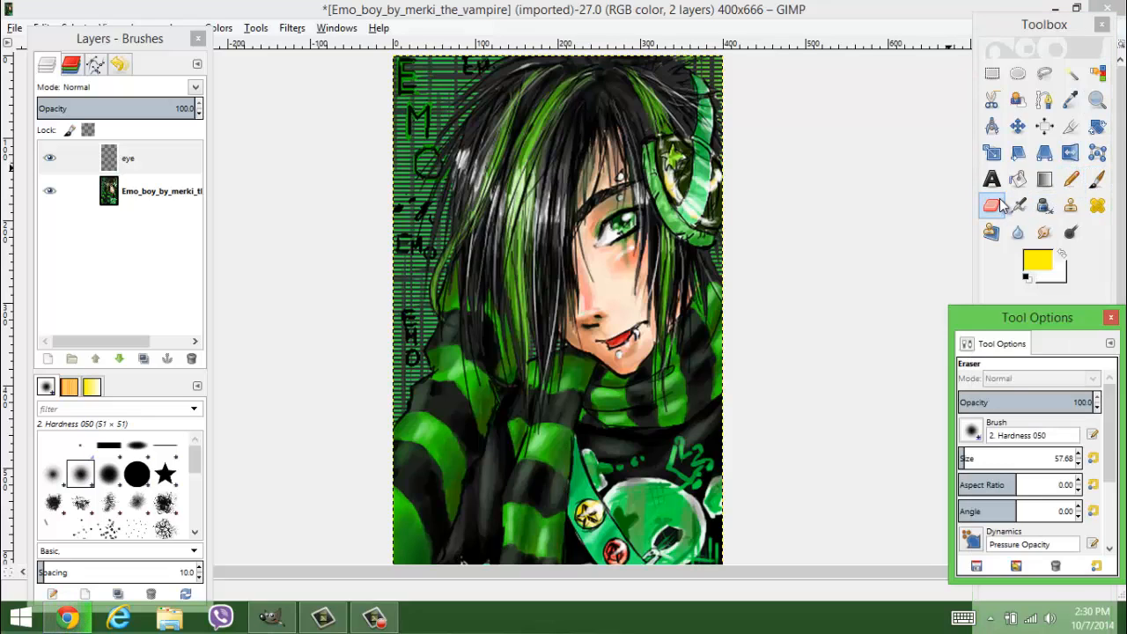
{"action": "left_click", "coordinate": [1019, 204]}
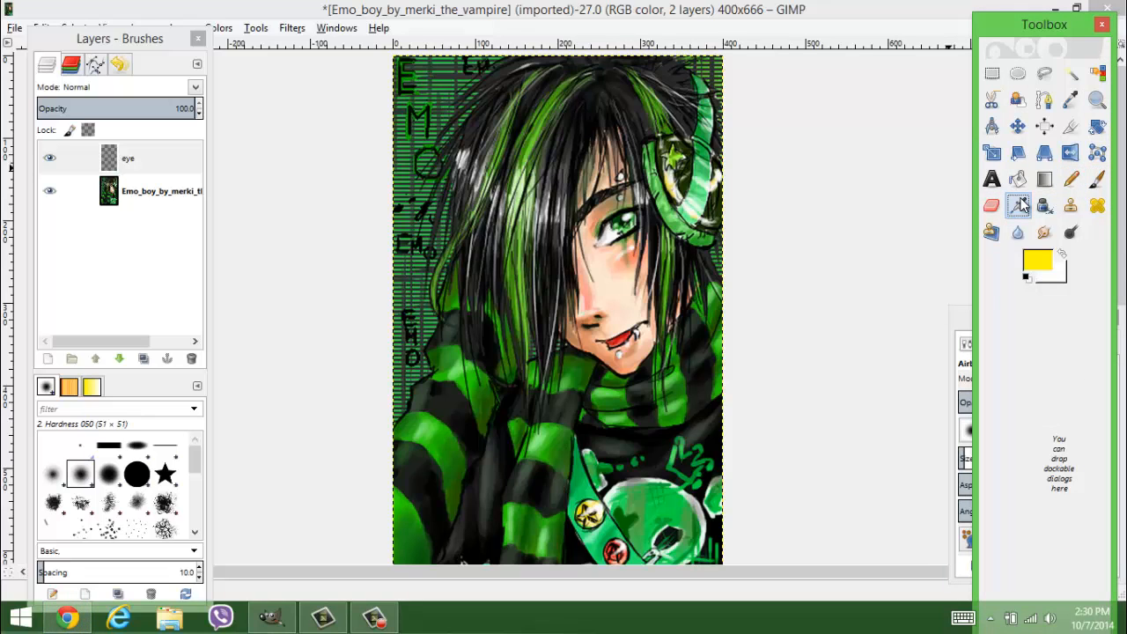
Switch to the Paintbrush for close-up work on the eye and reduce its brush size to 5.68.
{"action": "left_click", "coordinate": [1094, 103]}
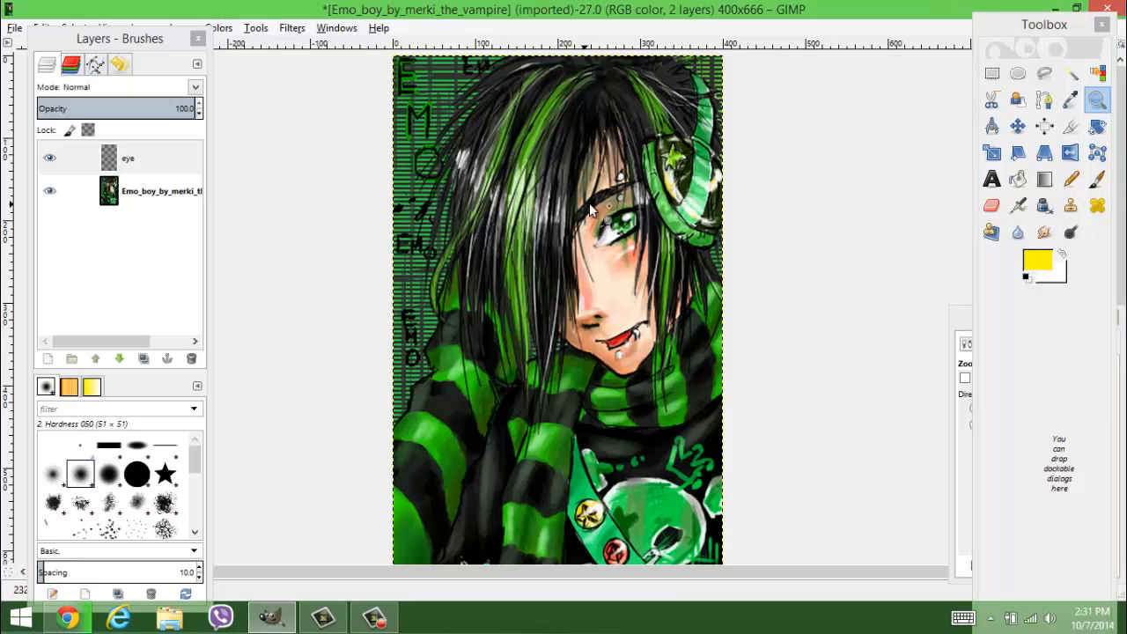
{"action": "left_click_drag", "start_coordinate": [587, 204], "coordinate": [668, 234]}
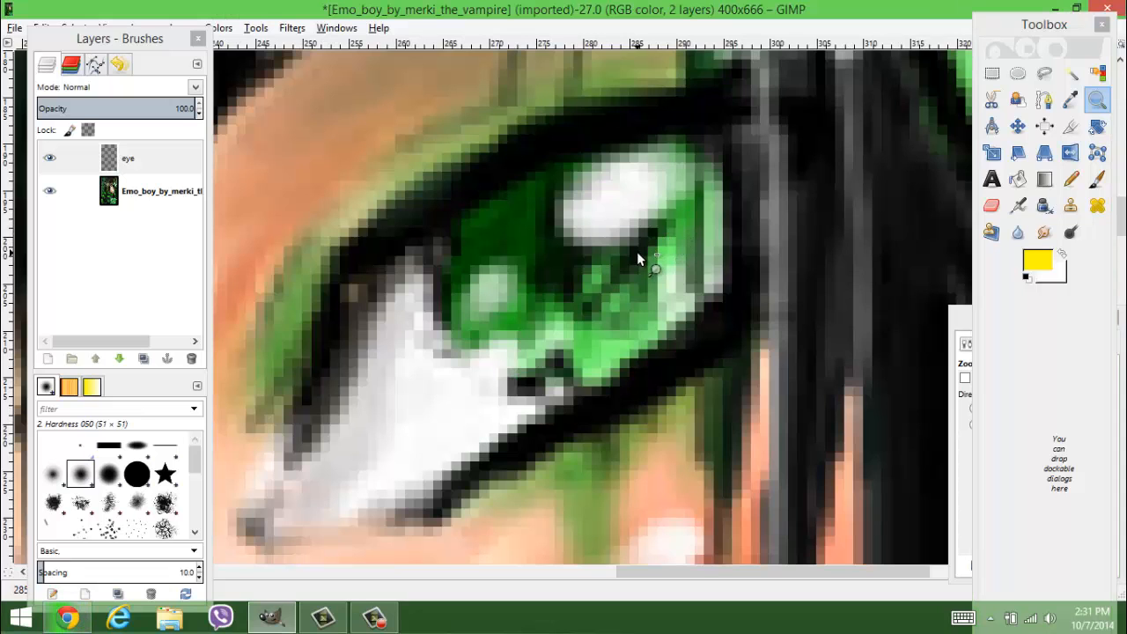
{"action": "scroll", "coordinate": [636, 251], "scroll_direction": "down", "scroll_amount": 1}
{"action": "left_click", "coordinate": [951, 322]}
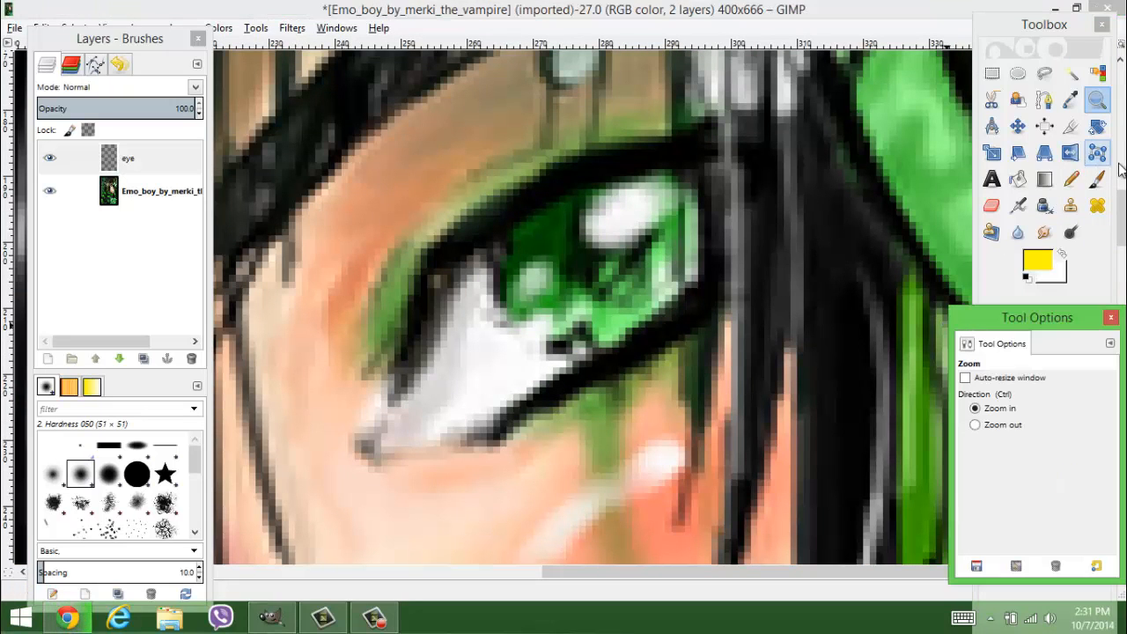
{"action": "left_click", "coordinate": [1097, 178]}
{"action": "left_click", "coordinate": [964, 331]}
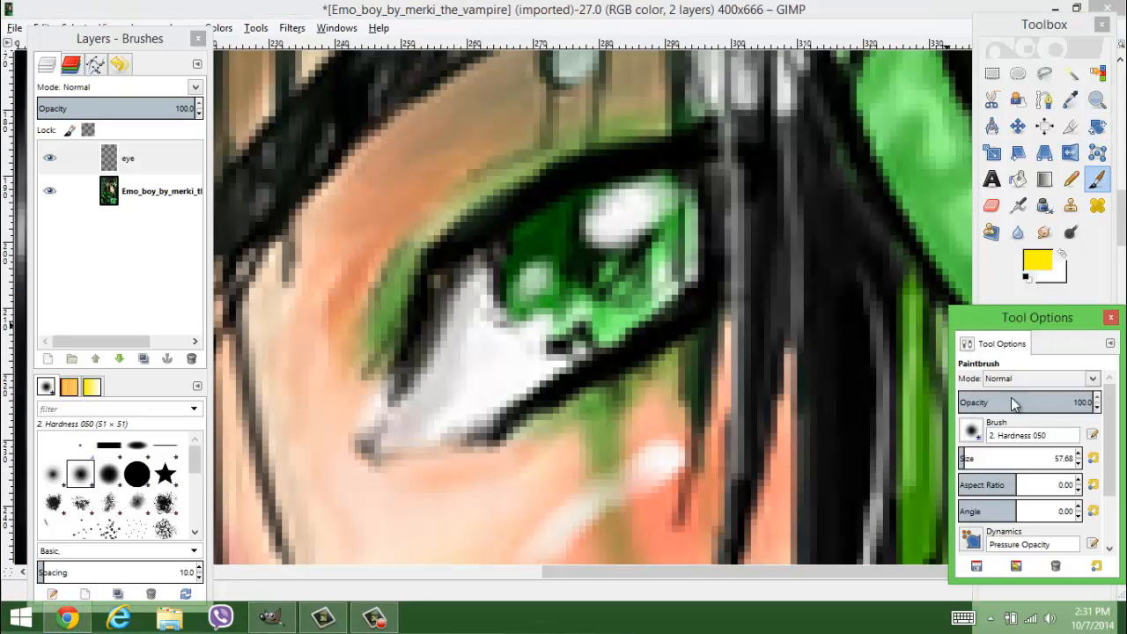
{"action": "left_click", "coordinate": [1078, 464]}
{"action": "left_click", "coordinate": [1078, 464]}
{"action": "left_click_drag", "start_coordinate": [1098, 318], "coordinate": [1100, 334]}
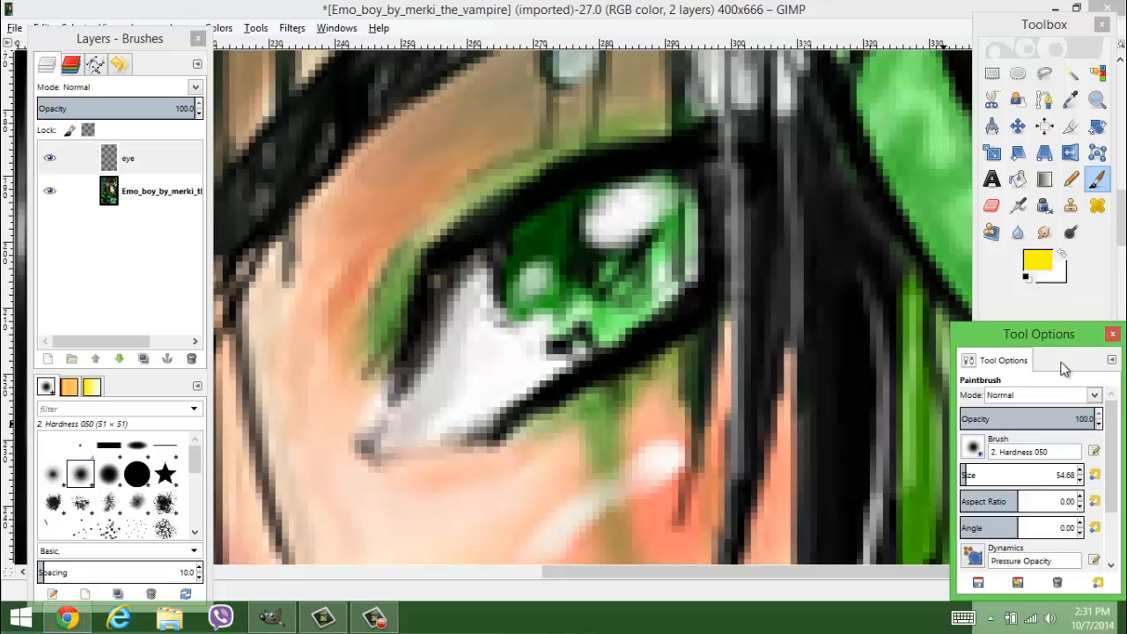
{"action": "left_click_drag", "start_coordinate": [1062, 368], "coordinate": [1049, 315]}
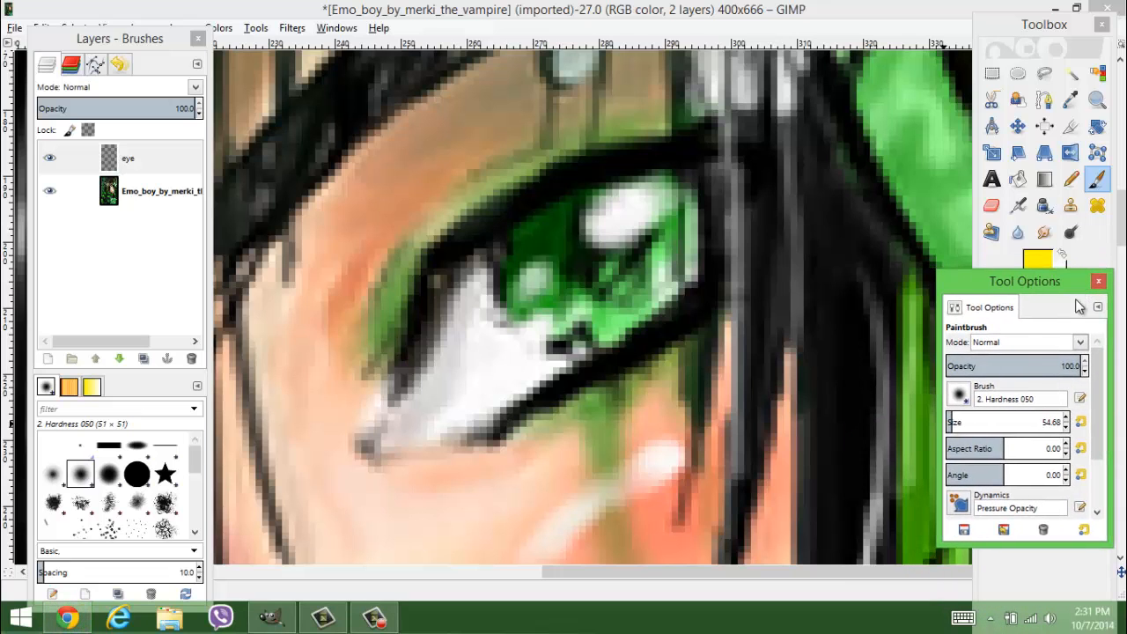
{"action": "left_click", "coordinate": [1122, 528]}
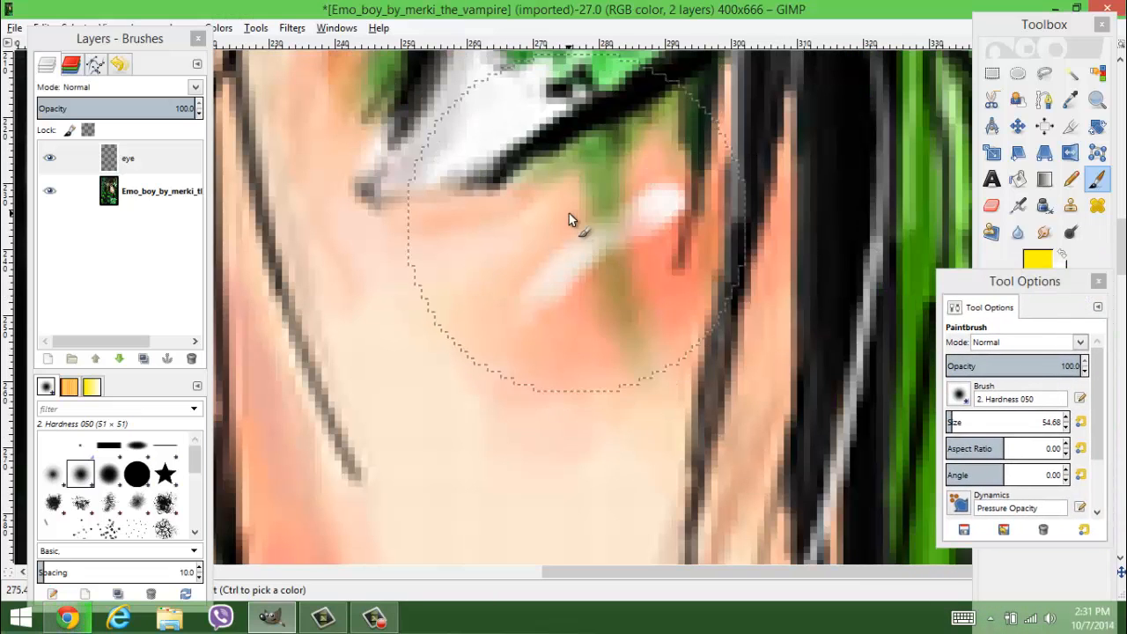
{"action": "scroll", "coordinate": [573, 221], "scroll_direction": "up", "scroll_amount": 5}
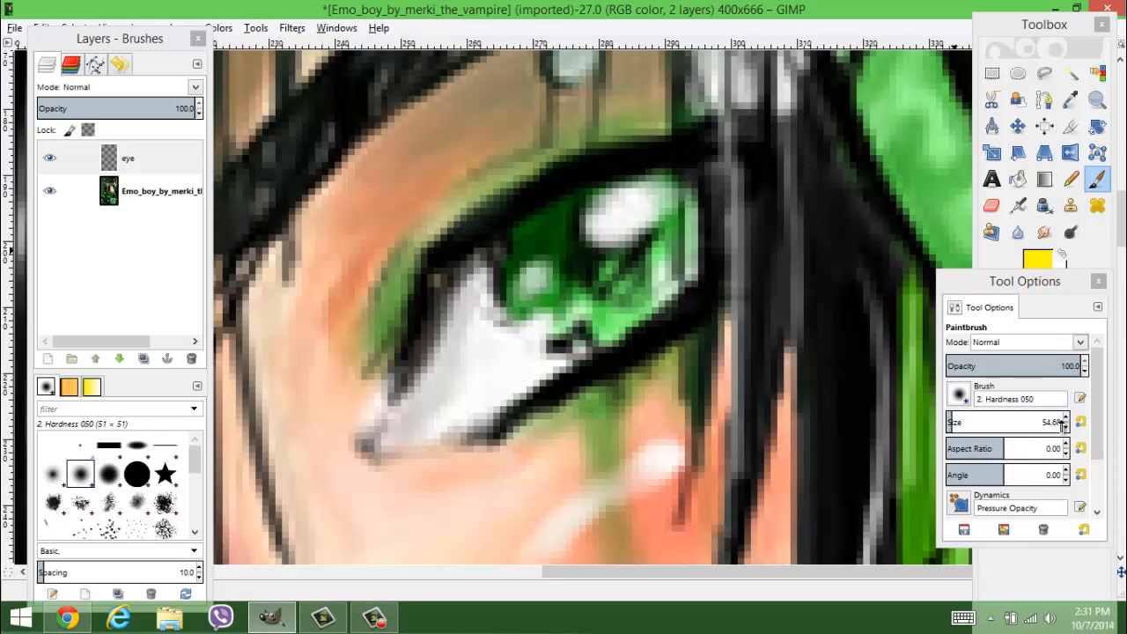
{"action": "left_click", "coordinate": [1066, 428]}
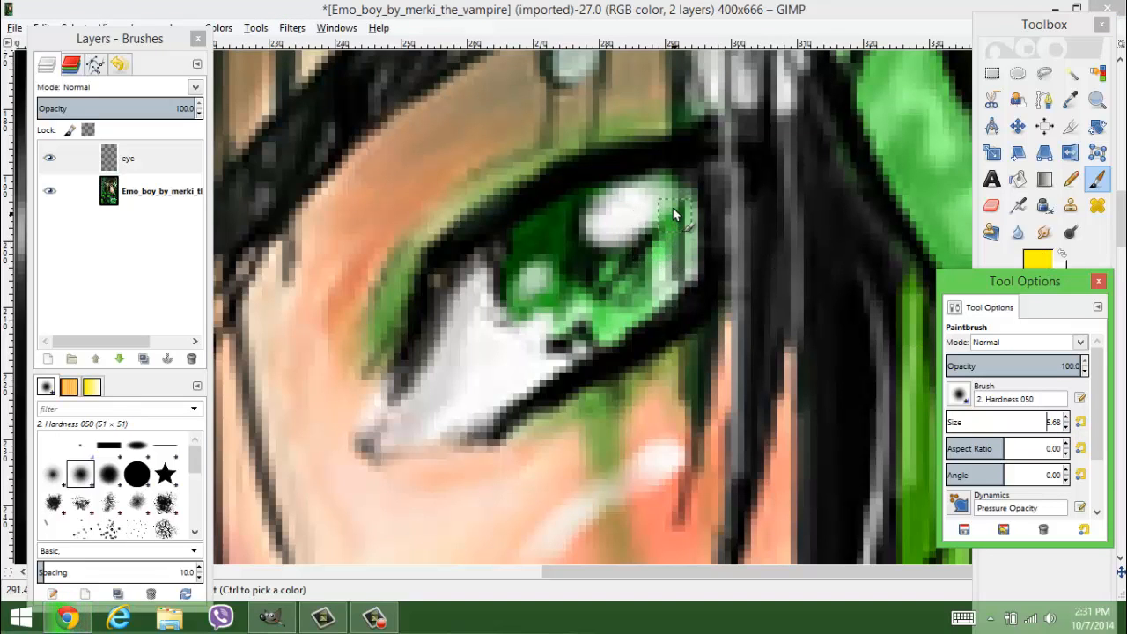
Paint the green iris yellow on the eye layer, leaving the large white highlight and its dark outline uncovered.
{"action": "left_click_drag", "start_coordinate": [662, 192], "coordinate": [669, 195]}
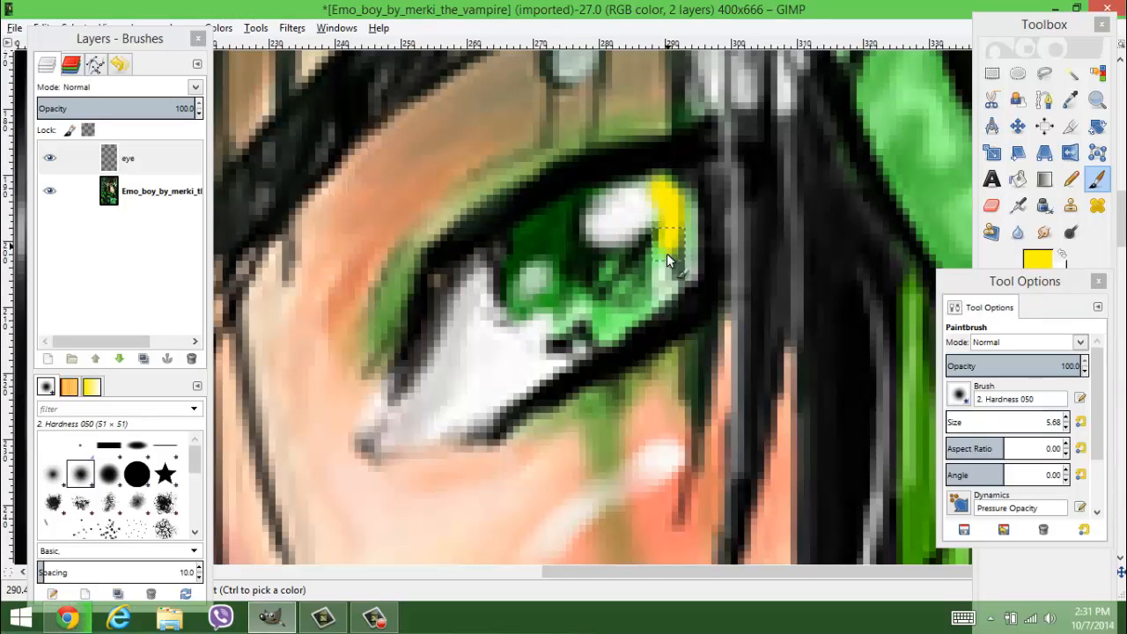
{"action": "mouse_move", "coordinate": [659, 272]}
{"action": "left_mouse_down"}
{"action": "mouse_move", "coordinate": [628, 283]}
{"action": "mouse_move", "coordinate": [588, 273]}
{"action": "mouse_move", "coordinate": [565, 251]}
{"action": "mouse_move", "coordinate": [567, 209]}
{"action": "left_mouse_up"}
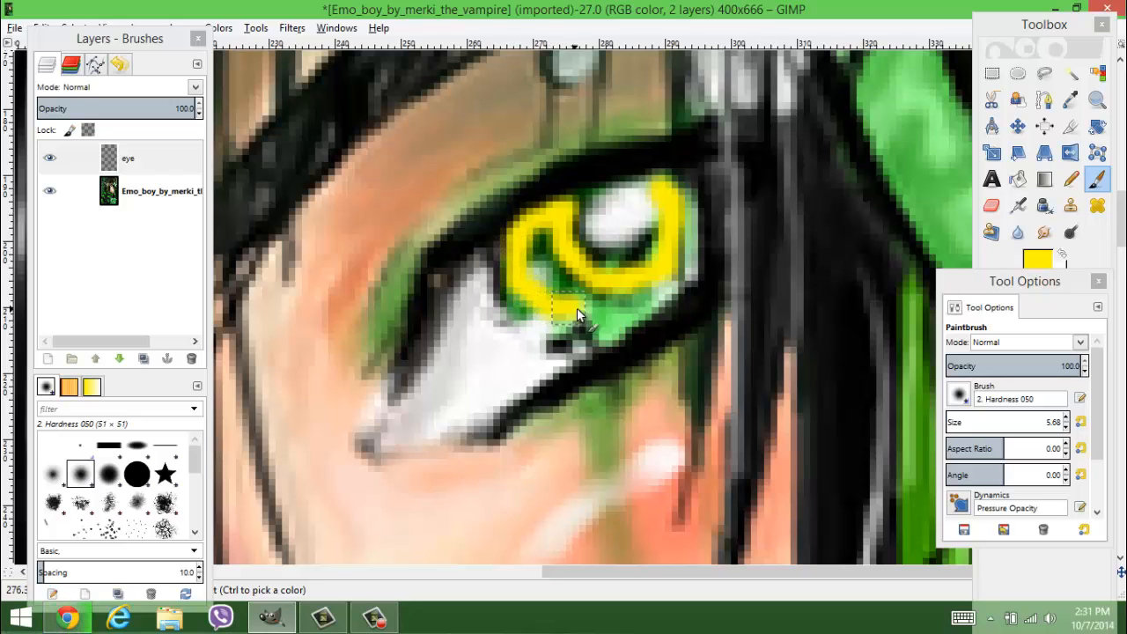
{"action": "mouse_move", "coordinate": [611, 325]}
{"action": "left_mouse_down"}
{"action": "mouse_move", "coordinate": [647, 313]}
{"action": "mouse_move", "coordinate": [659, 288]}
{"action": "left_mouse_up"}
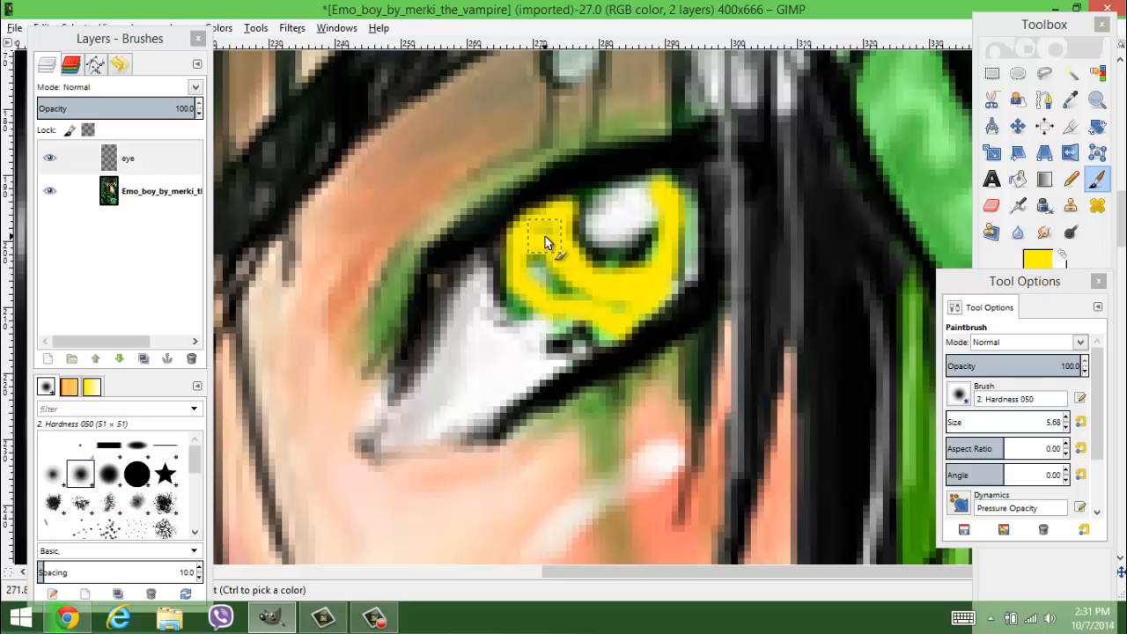
{"action": "left_click_drag", "start_coordinate": [544, 237], "coordinate": [543, 255]}
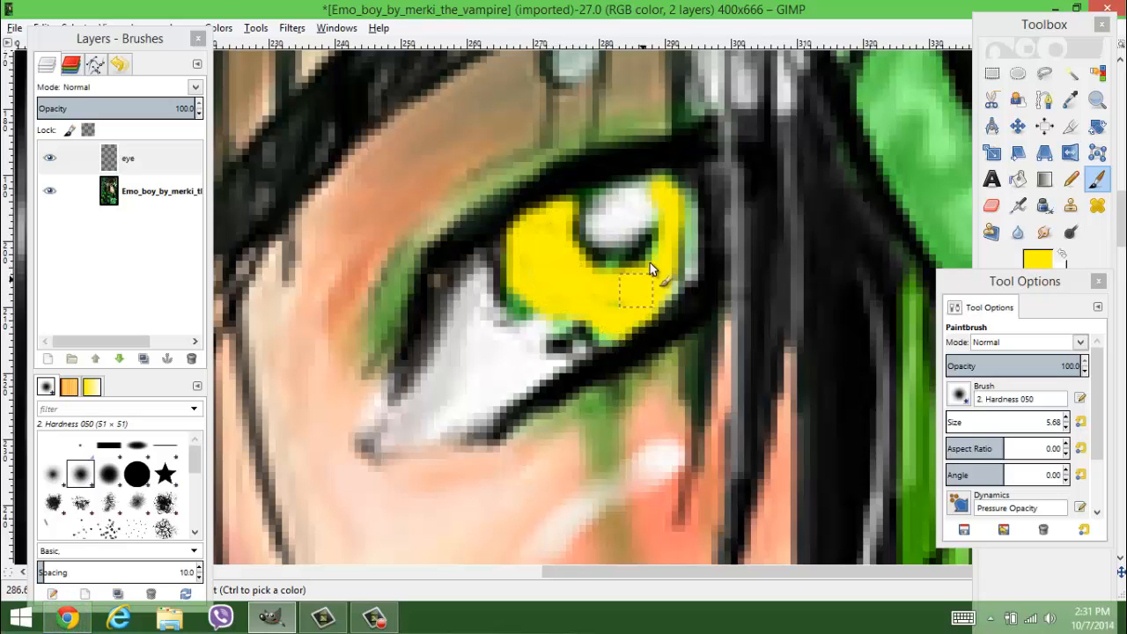
{"action": "mouse_move", "coordinate": [667, 228]}
{"action": "left_mouse_down"}
{"action": "mouse_move", "coordinate": [639, 269]}
{"action": "mouse_move", "coordinate": [612, 270]}
{"action": "left_mouse_up"}
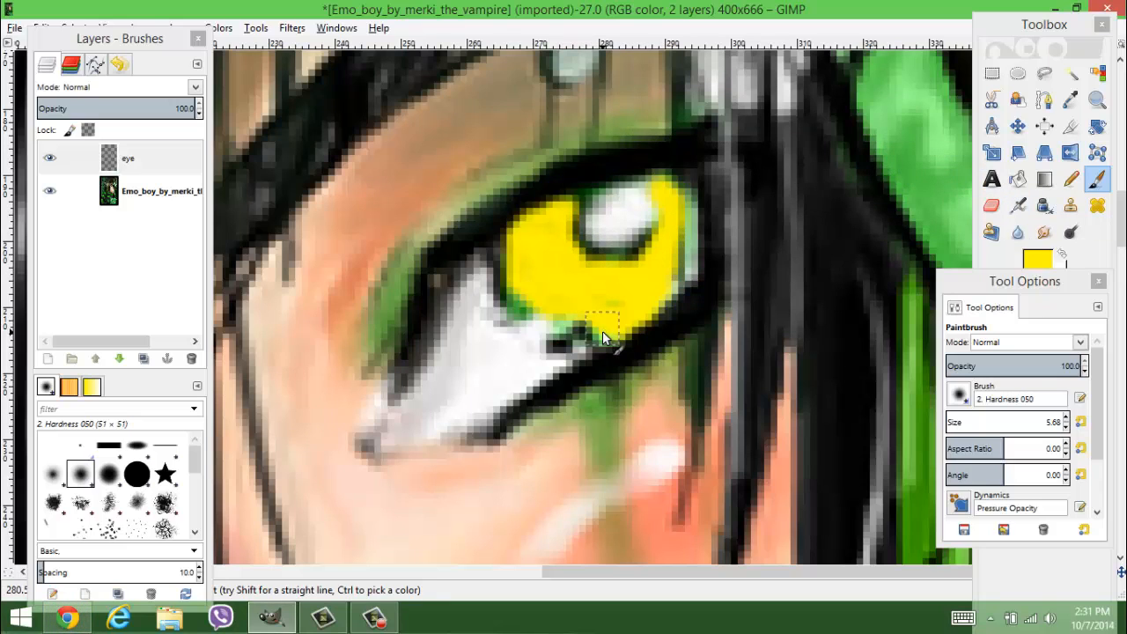
{"action": "left_click_drag", "start_coordinate": [602, 335], "coordinate": [568, 313]}
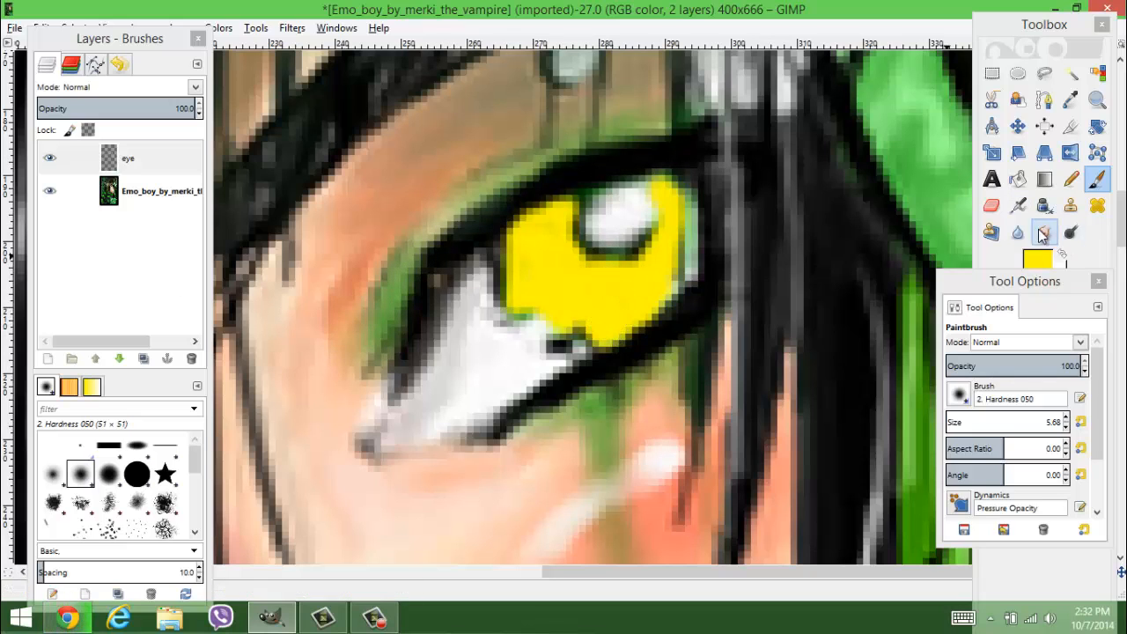
Airbrush the green shadow above the upper lash line yellow, then run the Eraser along the lash line to clean up overlap.
{"action": "left_click", "coordinate": [1018, 205]}
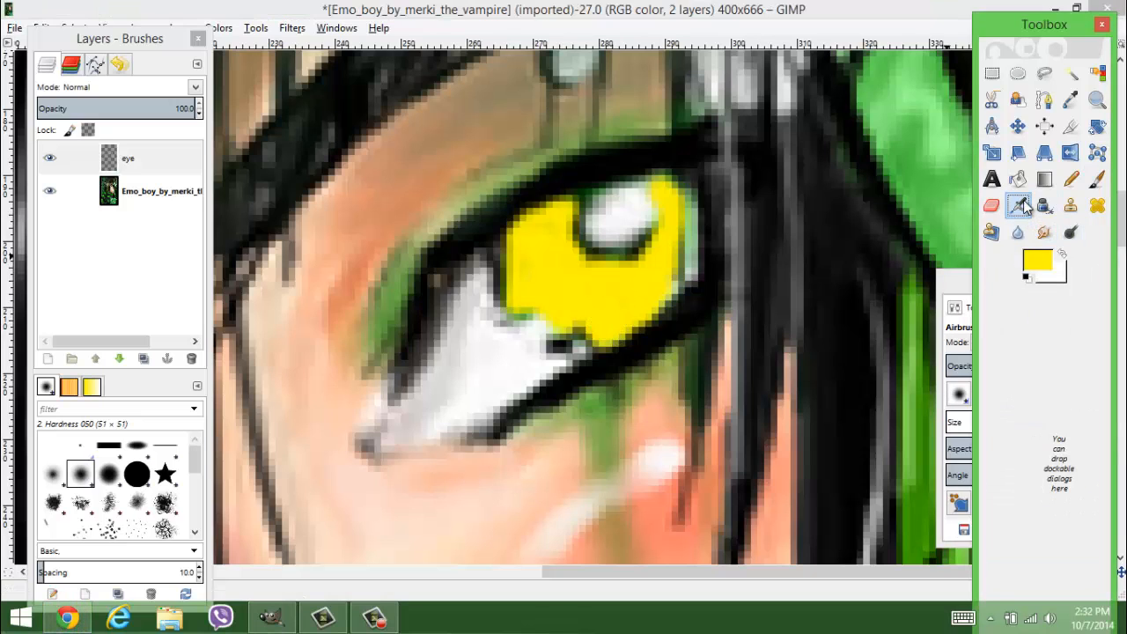
{"action": "left_click", "coordinate": [945, 291]}
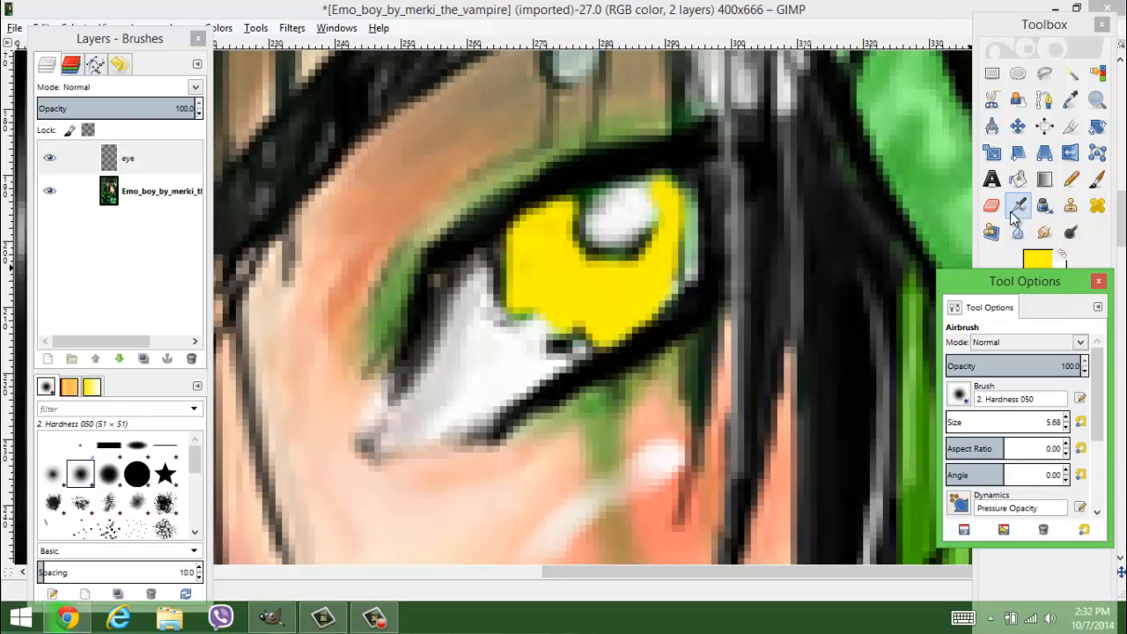
{"action": "mouse_move", "coordinate": [388, 313]}
{"action": "left_mouse_down"}
{"action": "mouse_move", "coordinate": [406, 257]}
{"action": "mouse_move", "coordinate": [386, 324]}
{"action": "mouse_move", "coordinate": [404, 264]}
{"action": "left_mouse_up"}
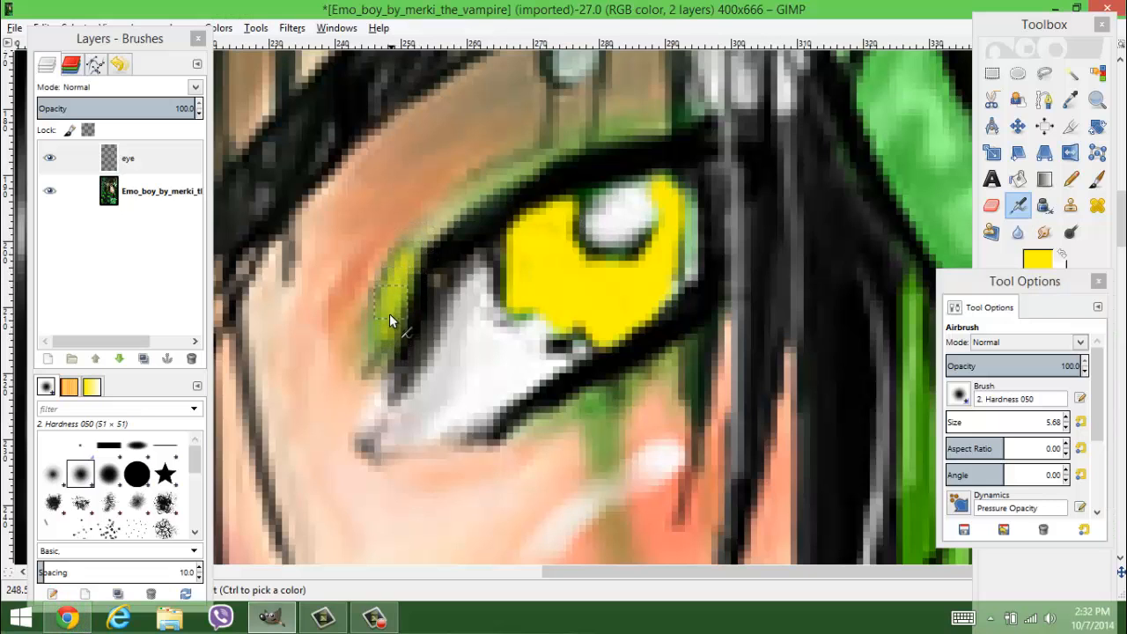
{"action": "mouse_move", "coordinate": [389, 343]}
{"action": "left_mouse_down"}
{"action": "mouse_move", "coordinate": [397, 289]}
{"action": "mouse_move", "coordinate": [423, 280]}
{"action": "mouse_move", "coordinate": [408, 282]}
{"action": "mouse_move", "coordinate": [431, 235]}
{"action": "mouse_move", "coordinate": [406, 266]}
{"action": "mouse_move", "coordinate": [461, 197]}
{"action": "left_mouse_up"}
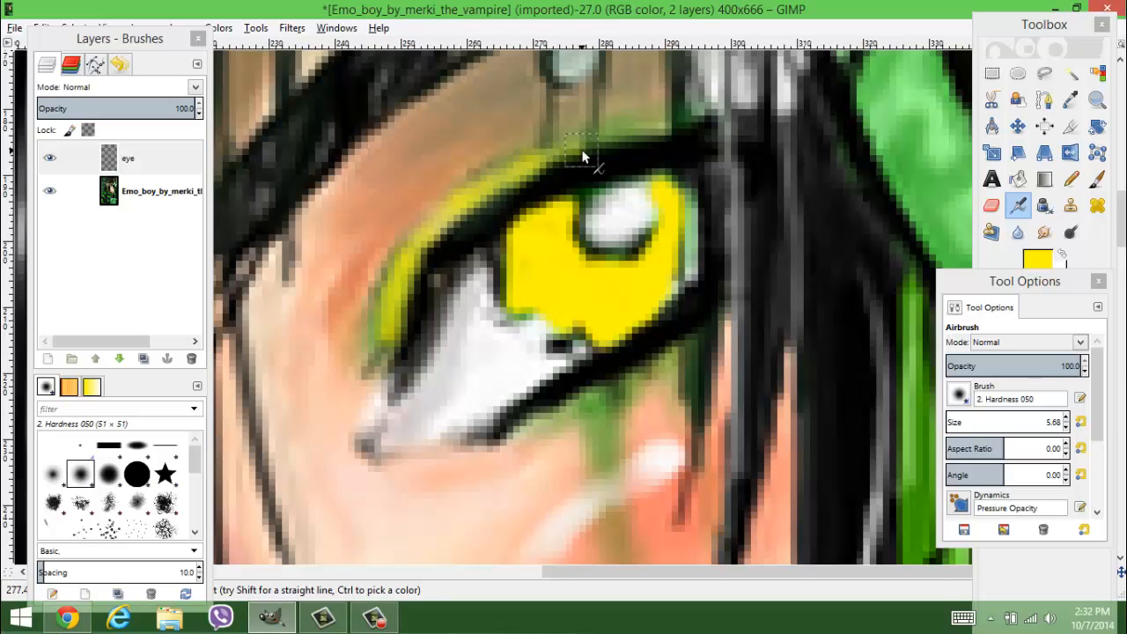
{"action": "mouse_move", "coordinate": [537, 174]}
{"action": "left_mouse_down"}
{"action": "mouse_move", "coordinate": [674, 132]}
{"action": "mouse_move", "coordinate": [586, 147]}
{"action": "left_mouse_up"}
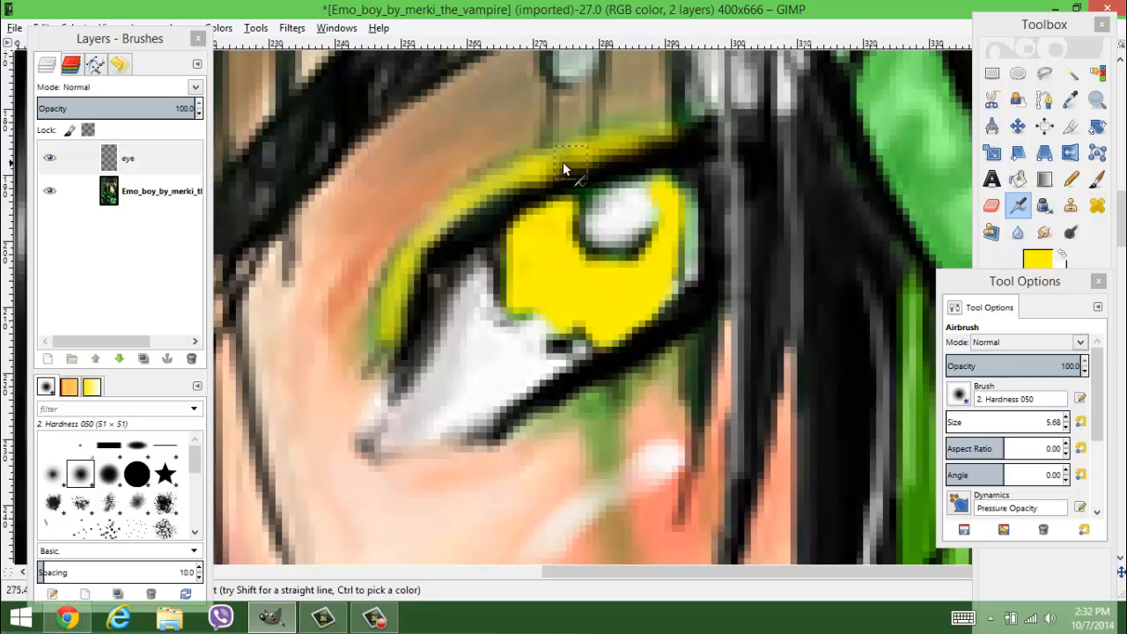
{"action": "left_click_drag", "start_coordinate": [573, 167], "coordinate": [452, 223]}
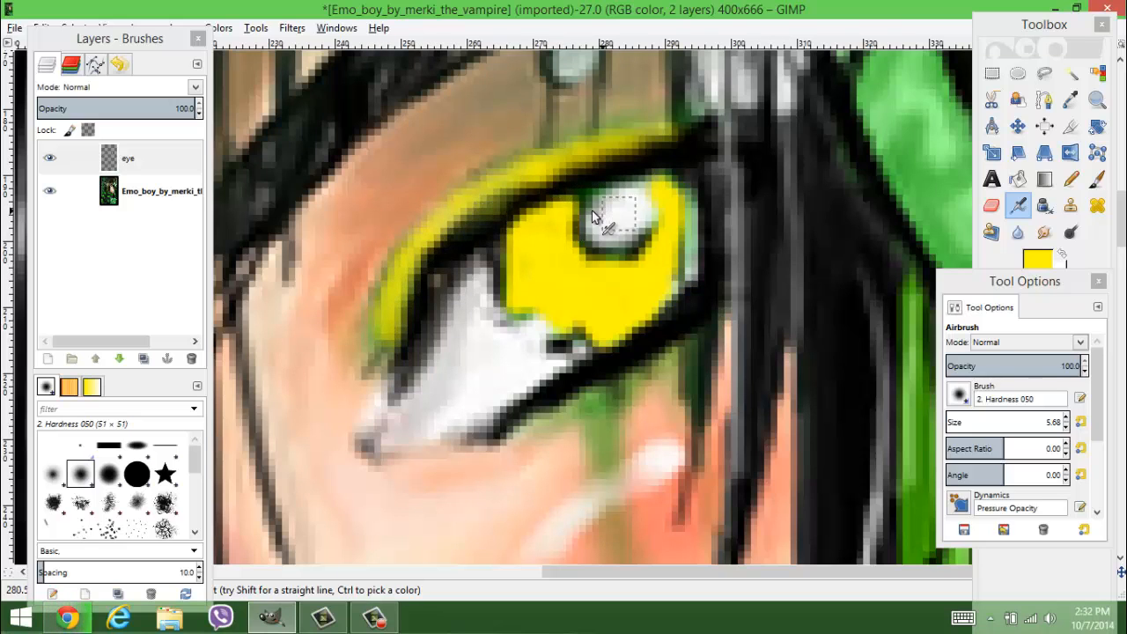
{"action": "left_click", "coordinate": [991, 205]}
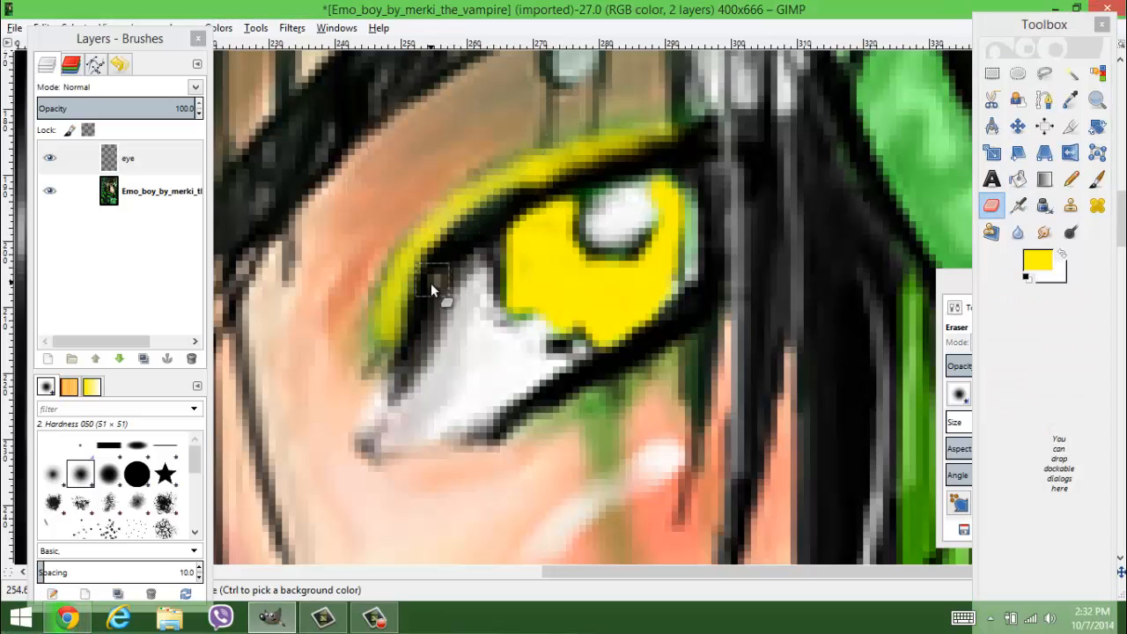
{"action": "left_click_drag", "start_coordinate": [520, 201], "coordinate": [571, 184]}
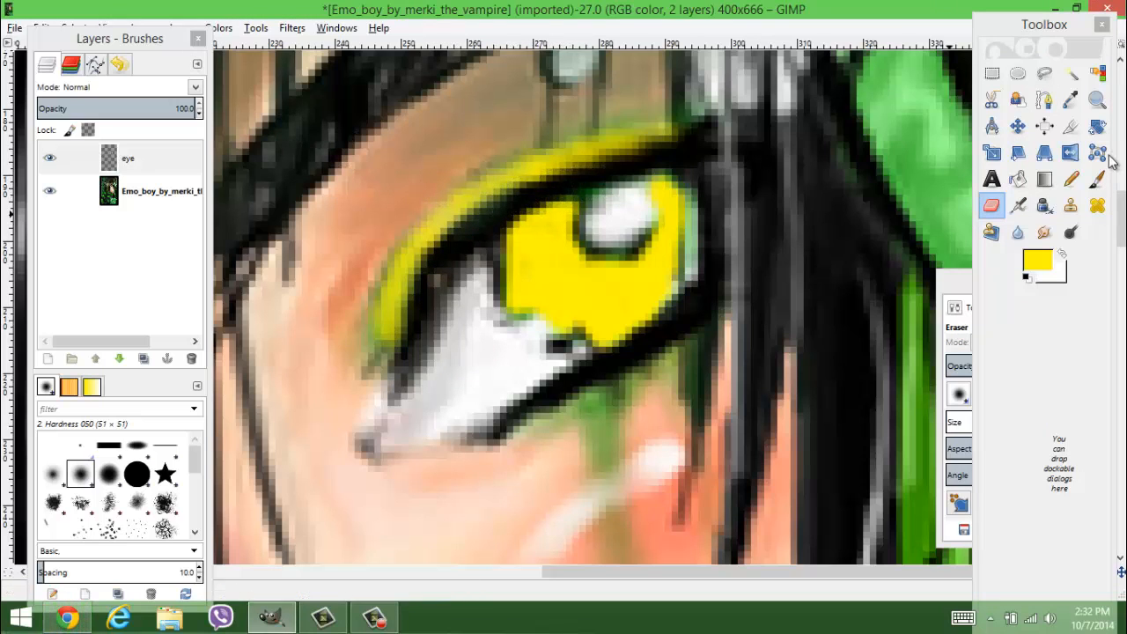
Airbrush yellow over the green lower-lid shadow, its streak down the cheek, and the iris's remaining green outer edge.
{"action": "left_click", "coordinate": [1018, 205]}
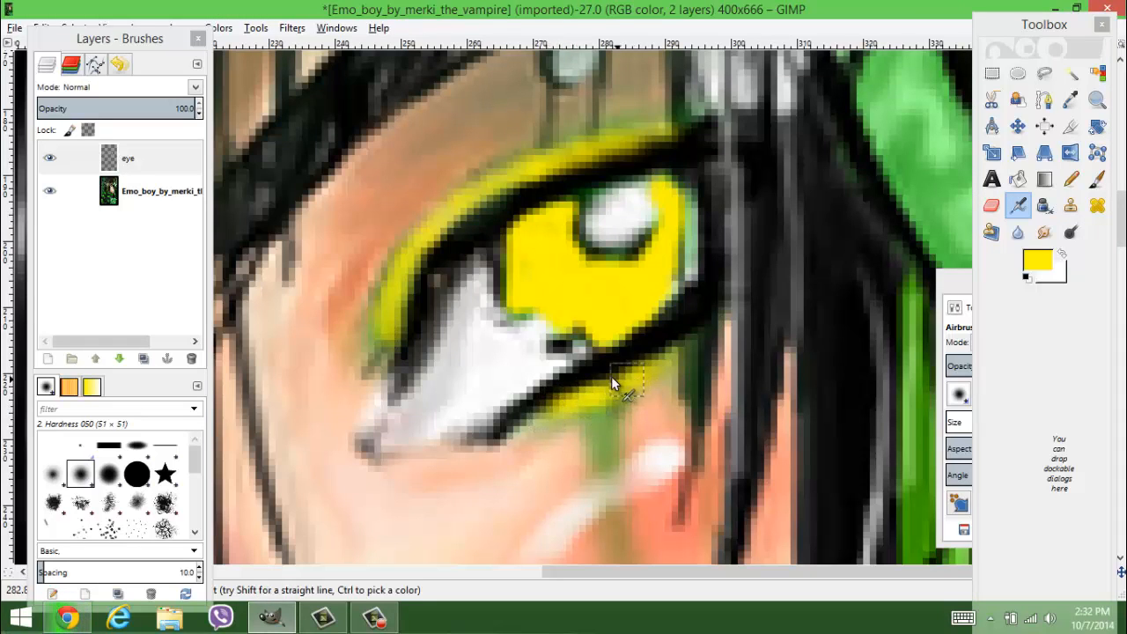
{"action": "scroll", "coordinate": [611, 375], "scroll_direction": "down", "scroll_amount": 4}
{"action": "scroll", "coordinate": [607, 264], "scroll_direction": "up", "scroll_amount": 2}
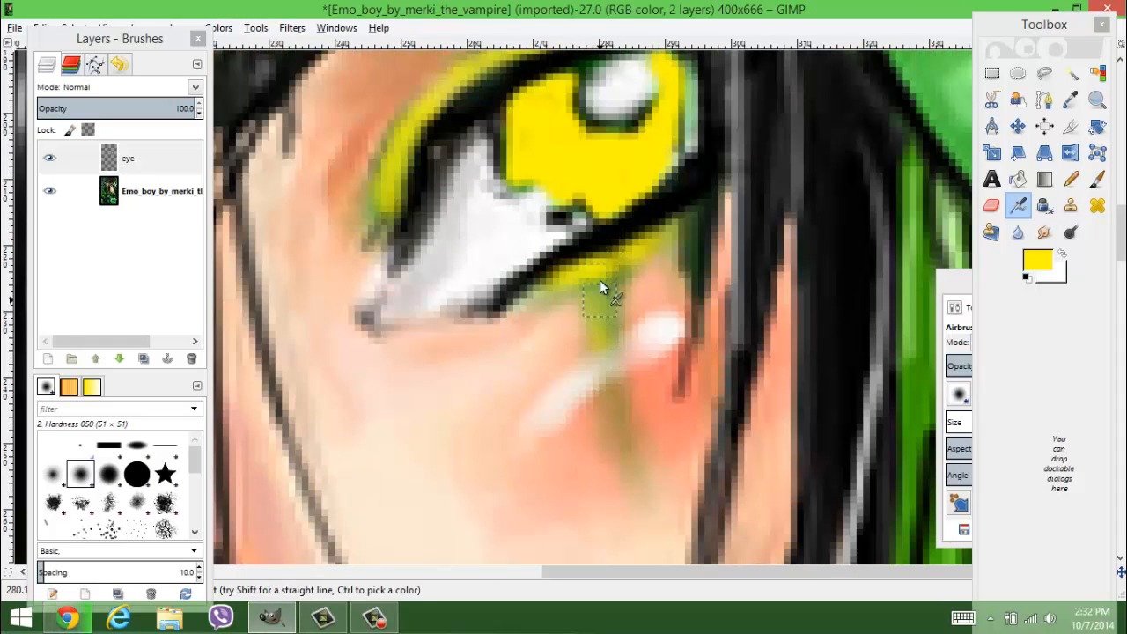
{"action": "mouse_move", "coordinate": [618, 291]}
{"action": "left_mouse_down"}
{"action": "mouse_move", "coordinate": [612, 441]}
{"action": "mouse_move", "coordinate": [613, 380]}
{"action": "mouse_move", "coordinate": [621, 451]}
{"action": "mouse_move", "coordinate": [618, 425]}
{"action": "mouse_move", "coordinate": [642, 482]}
{"action": "mouse_move", "coordinate": [620, 400]}
{"action": "mouse_move", "coordinate": [636, 446]}
{"action": "left_mouse_up"}
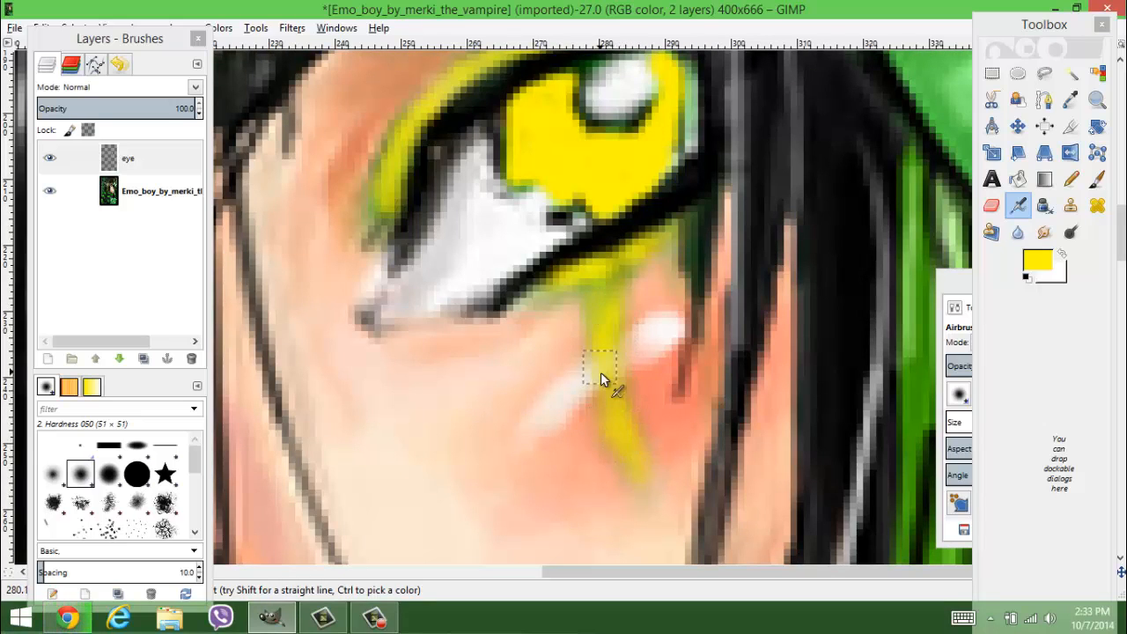
{"action": "mouse_move", "coordinate": [556, 290]}
{"action": "left_mouse_down"}
{"action": "mouse_move", "coordinate": [525, 293]}
{"action": "mouse_move", "coordinate": [640, 244]}
{"action": "left_mouse_up"}
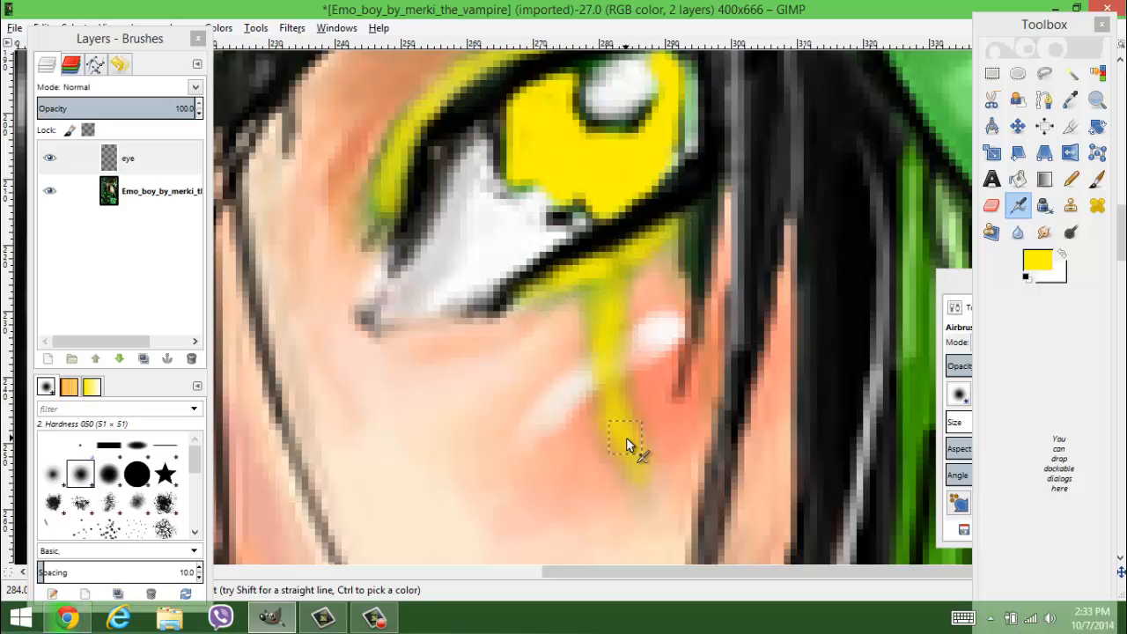
{"action": "scroll", "coordinate": [605, 247], "scroll_direction": "up", "scroll_amount": 3}
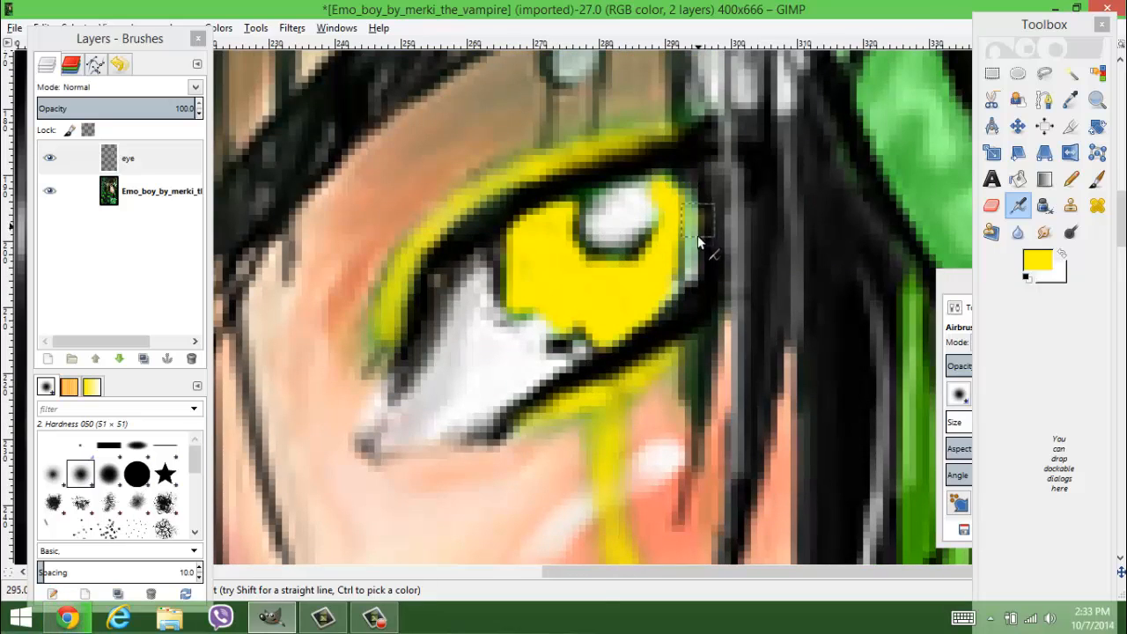
{"action": "mouse_move", "coordinate": [698, 241]}
{"action": "left_mouse_down"}
{"action": "mouse_move", "coordinate": [693, 273]}
{"action": "mouse_move", "coordinate": [688, 190]}
{"action": "mouse_move", "coordinate": [695, 257]}
{"action": "mouse_move", "coordinate": [681, 202]}
{"action": "mouse_move", "coordinate": [671, 232]}
{"action": "mouse_move", "coordinate": [697, 204]}
{"action": "mouse_move", "coordinate": [681, 265]}
{"action": "mouse_move", "coordinate": [546, 314]}
{"action": "left_mouse_up"}
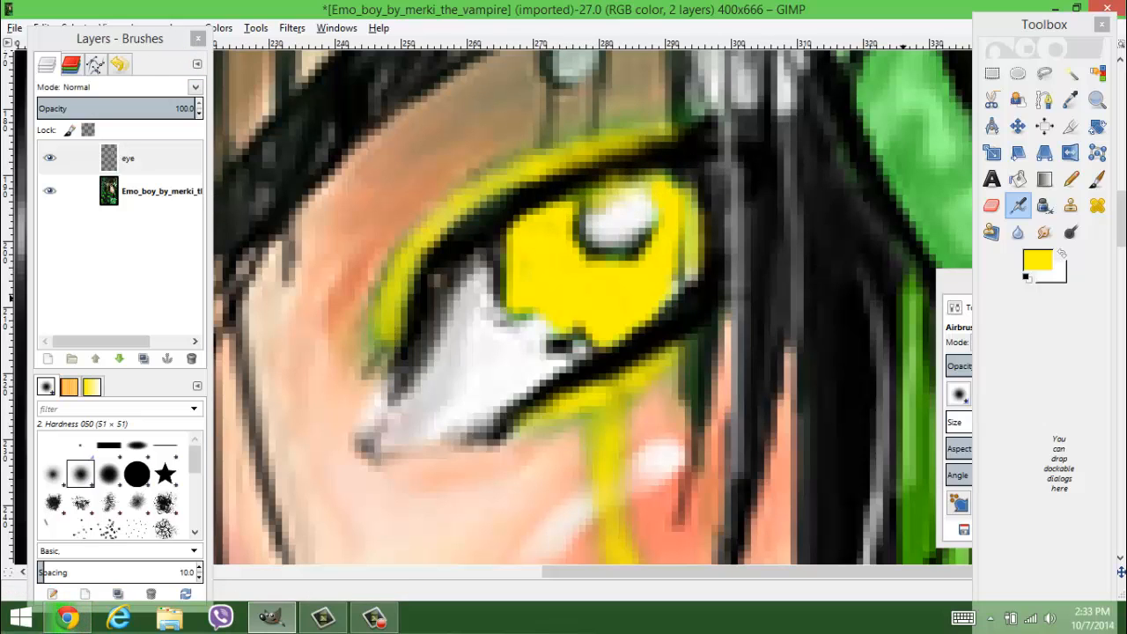
Compare the portrait with and without the yellow recoloring by toggling the visibility of the eye layer and the original image layer.
{"action": "left_click", "coordinate": [1095, 118]}
{"action": "left_click", "coordinate": [1096, 100]}
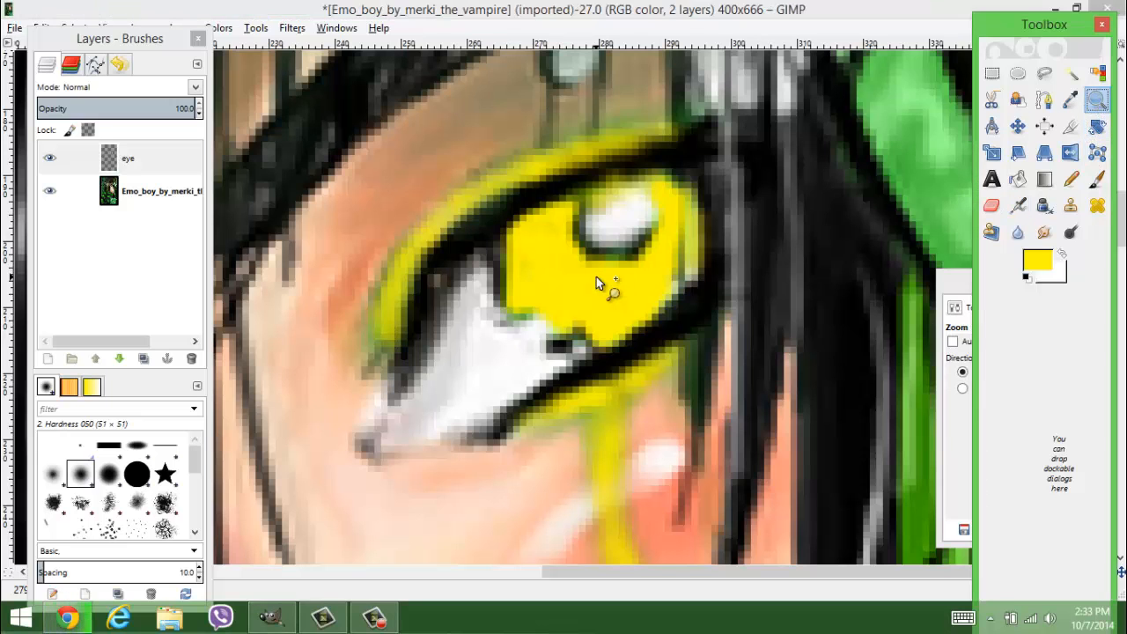
{"action": "left_click", "coordinate": [595, 277], "text": "ctrl"}
{"action": "left_click", "coordinate": [595, 277], "text": "ctrl"}
{"action": "left_click", "coordinate": [595, 277], "text": "ctrl"}
{"action": "left_click", "coordinate": [595, 281], "text": "ctrl"}
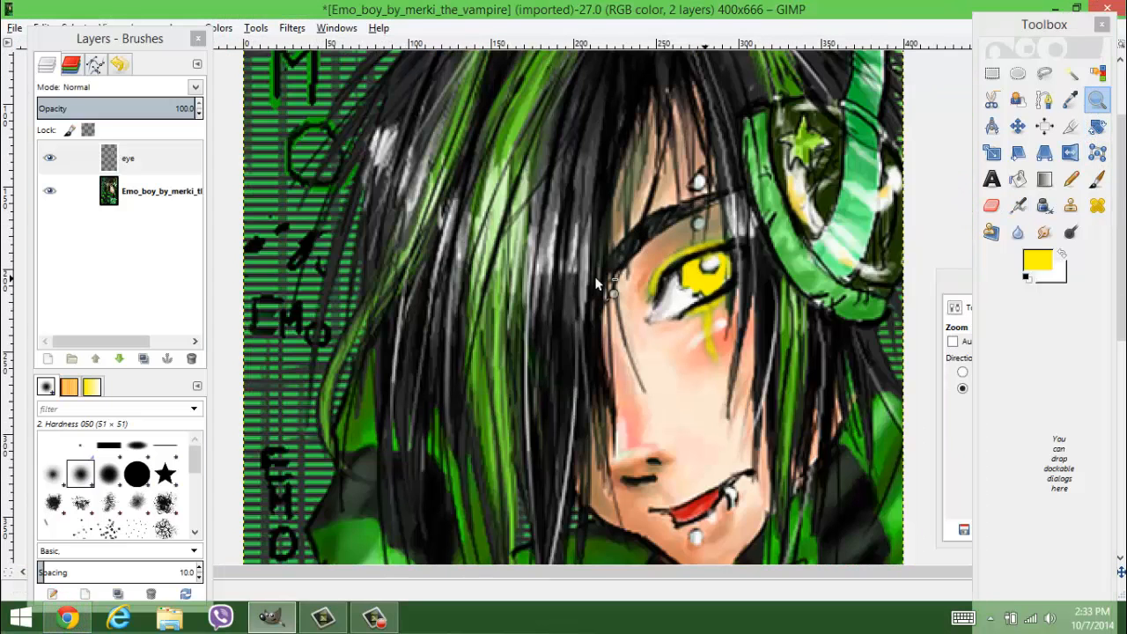
{"action": "left_click", "coordinate": [595, 284], "text": "ctrl"}
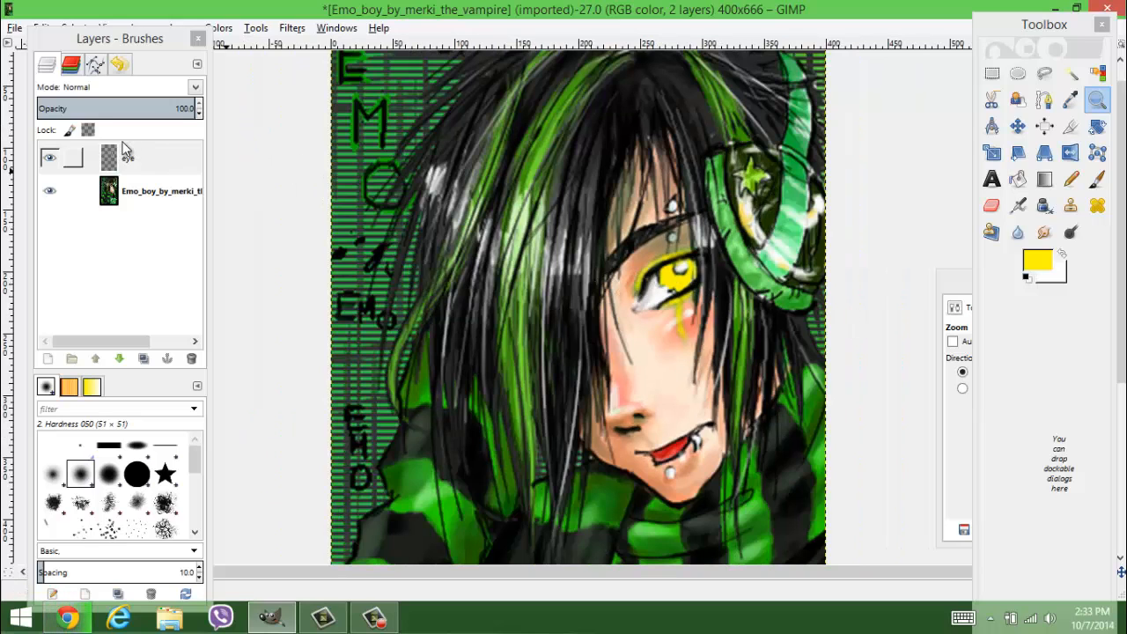
{"action": "left_click", "coordinate": [55, 192]}
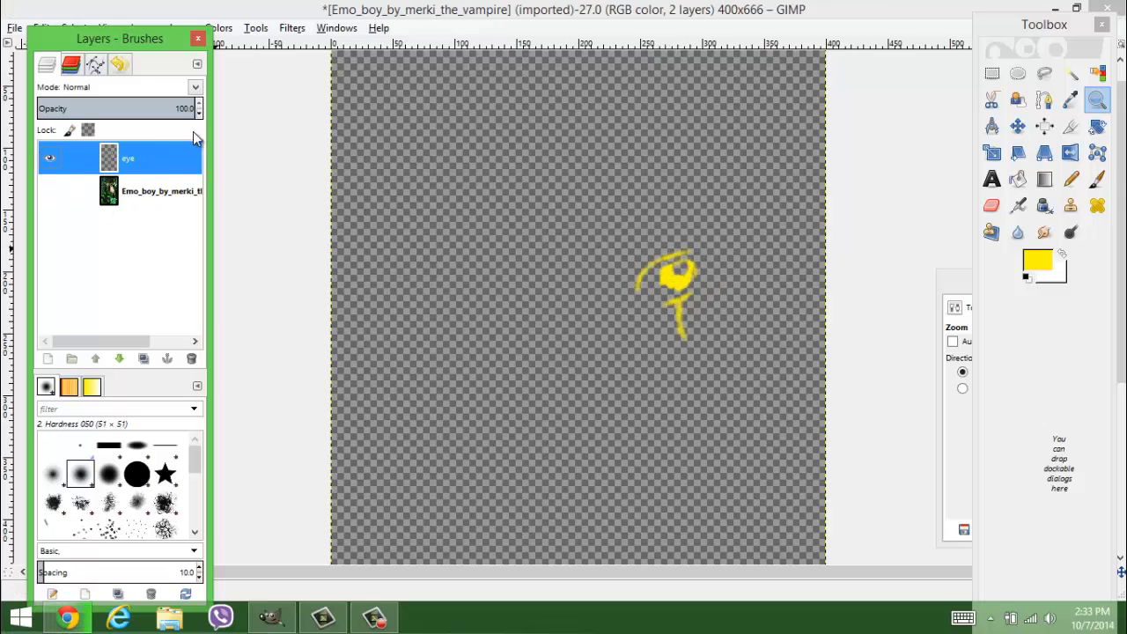
{"action": "left_click", "coordinate": [51, 160]}
{"action": "left_click", "coordinate": [50, 160]}
{"action": "left_click", "coordinate": [50, 160]}
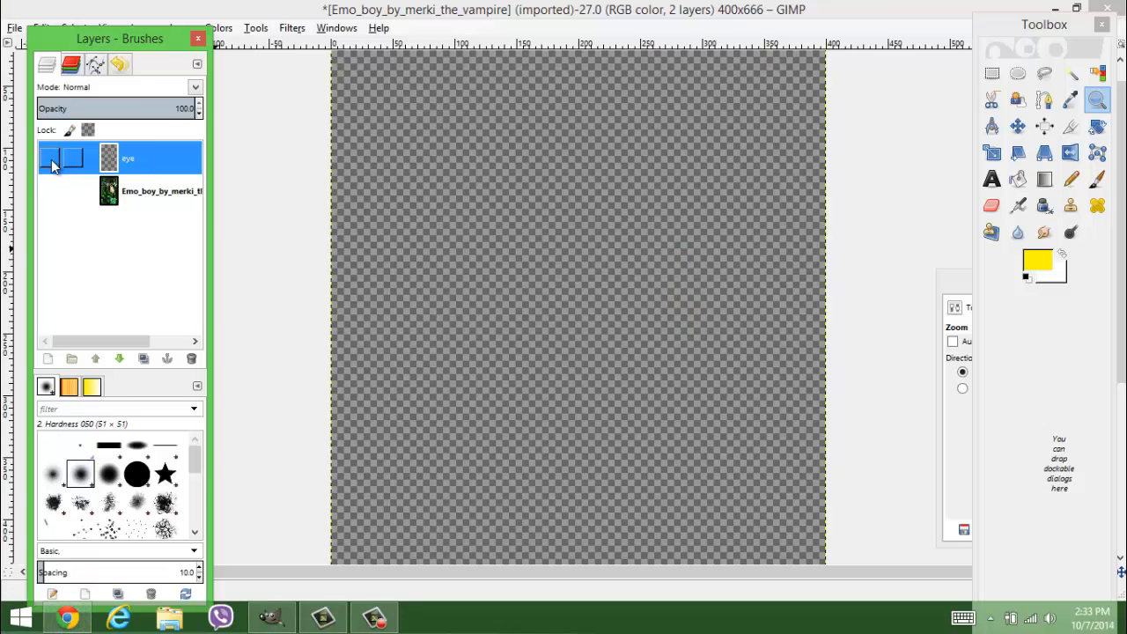
{"action": "left_click", "coordinate": [50, 159]}
{"action": "left_click", "coordinate": [50, 160]}
{"action": "left_click", "coordinate": [48, 196]}
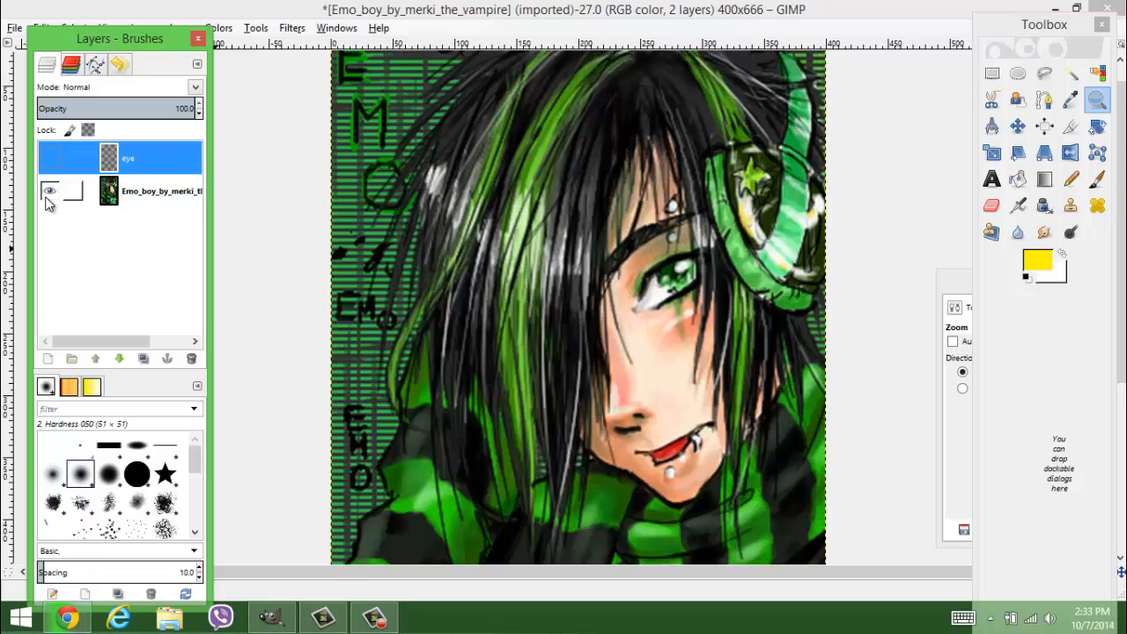
{"action": "left_click", "coordinate": [49, 197]}
{"action": "left_click", "coordinate": [49, 197]}
{"action": "left_click", "coordinate": [50, 160]}
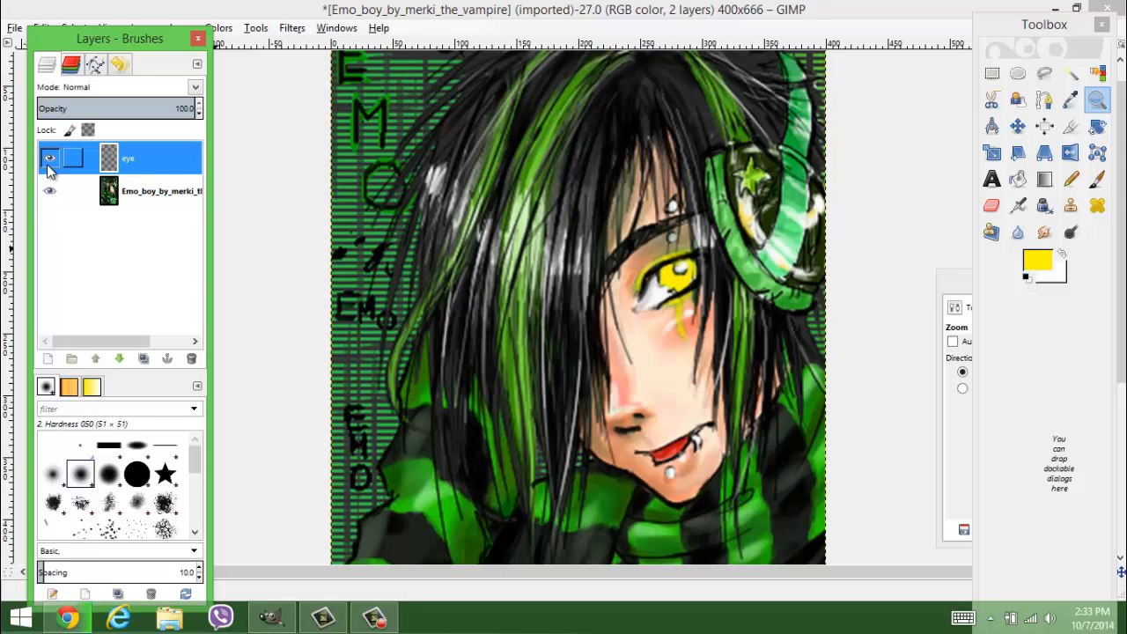
Try the Multiply, Color and Hue blend modes on the eye layer, ending on Color.
{"action": "left_click", "coordinate": [195, 89]}
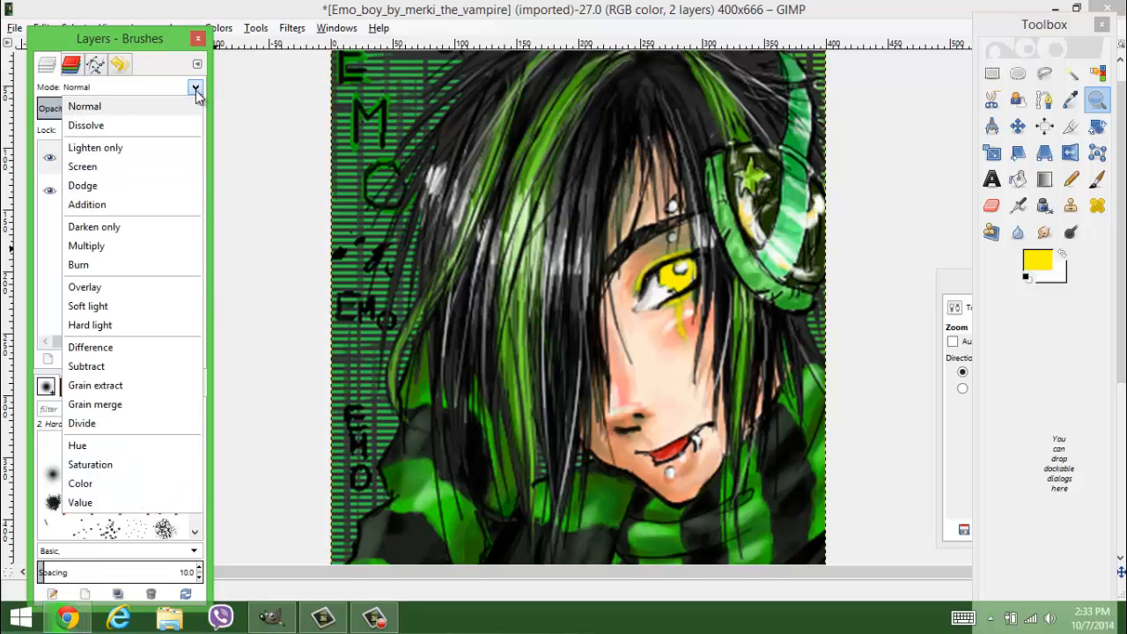
{"action": "left_click", "coordinate": [155, 251]}
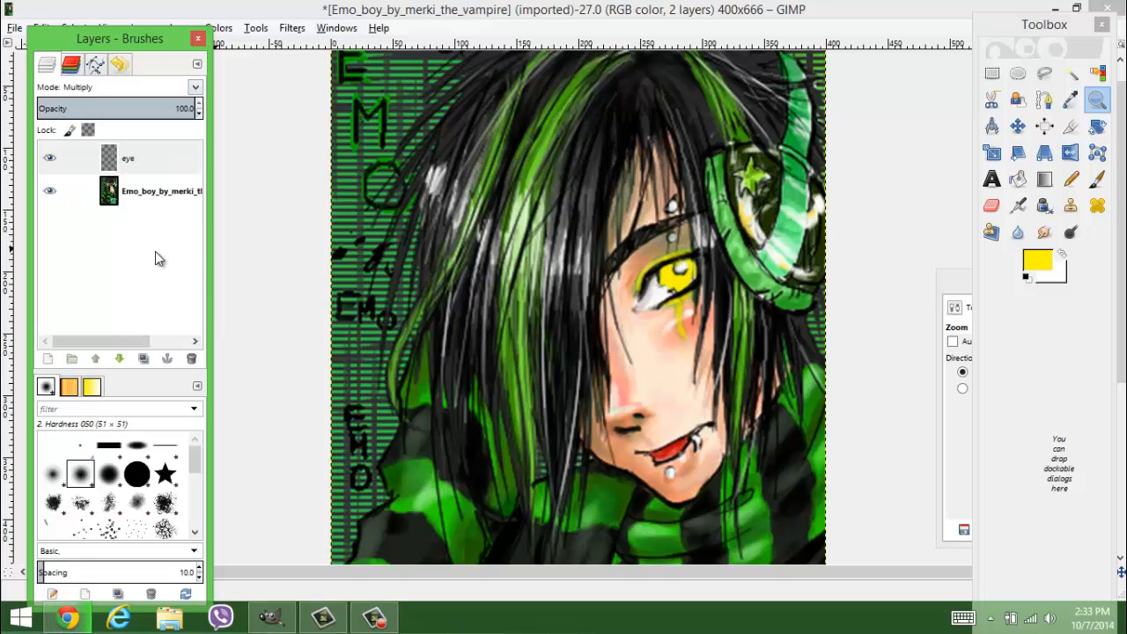
{"action": "left_click", "coordinate": [197, 90]}
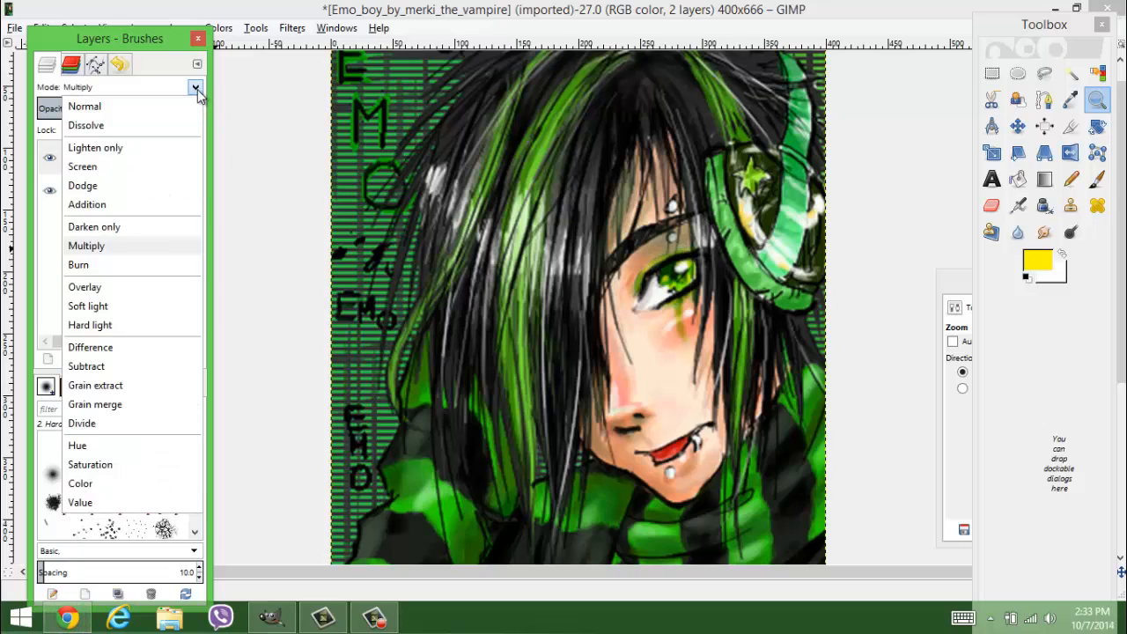
{"action": "left_click", "coordinate": [129, 481]}
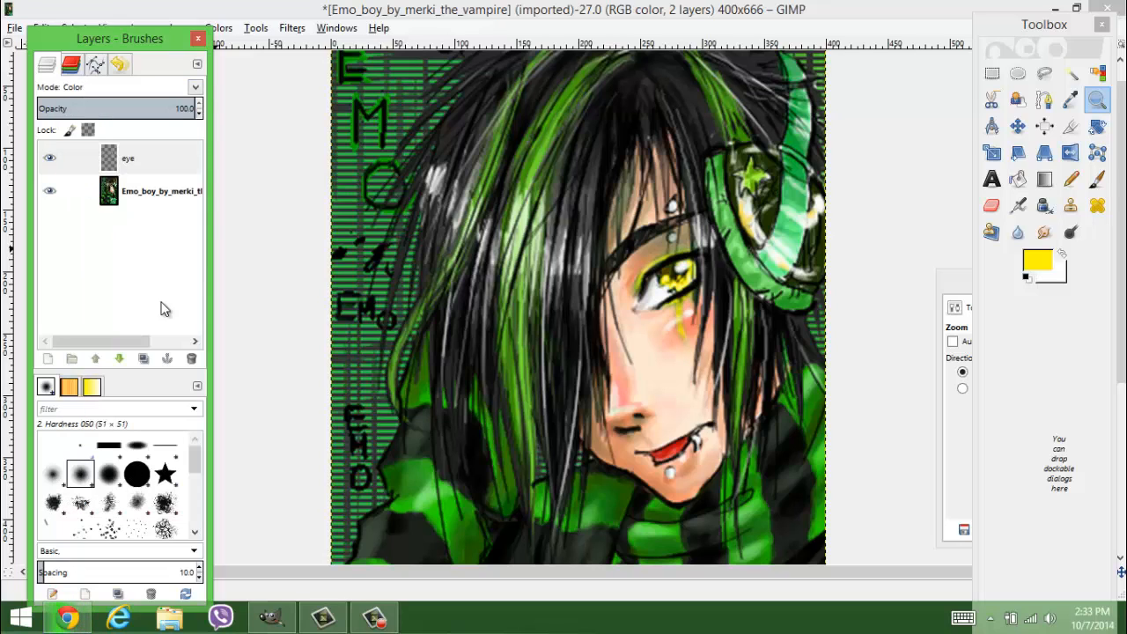
{"action": "left_click", "coordinate": [195, 88]}
{"action": "left_click", "coordinate": [138, 446]}
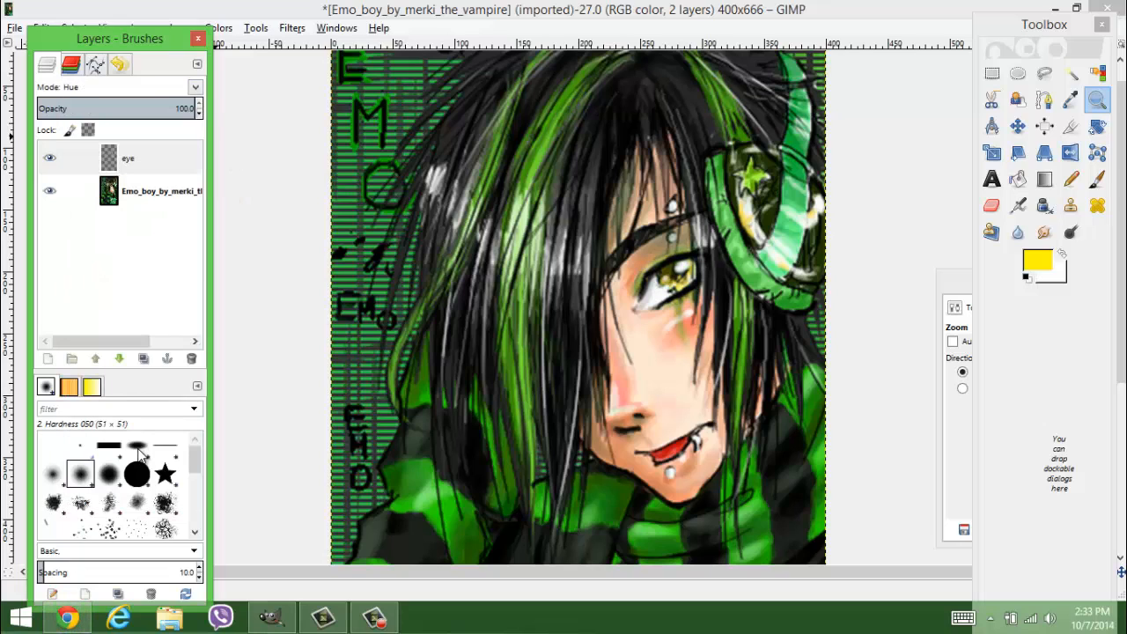
{"action": "left_click", "coordinate": [198, 88]}
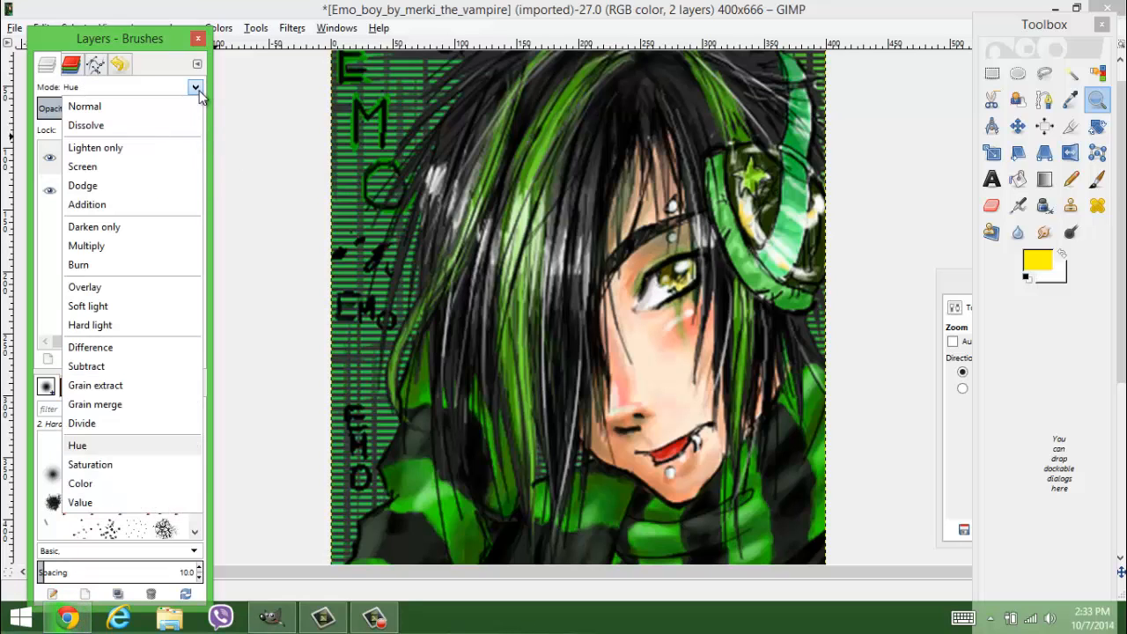
{"action": "left_click", "coordinate": [151, 485]}
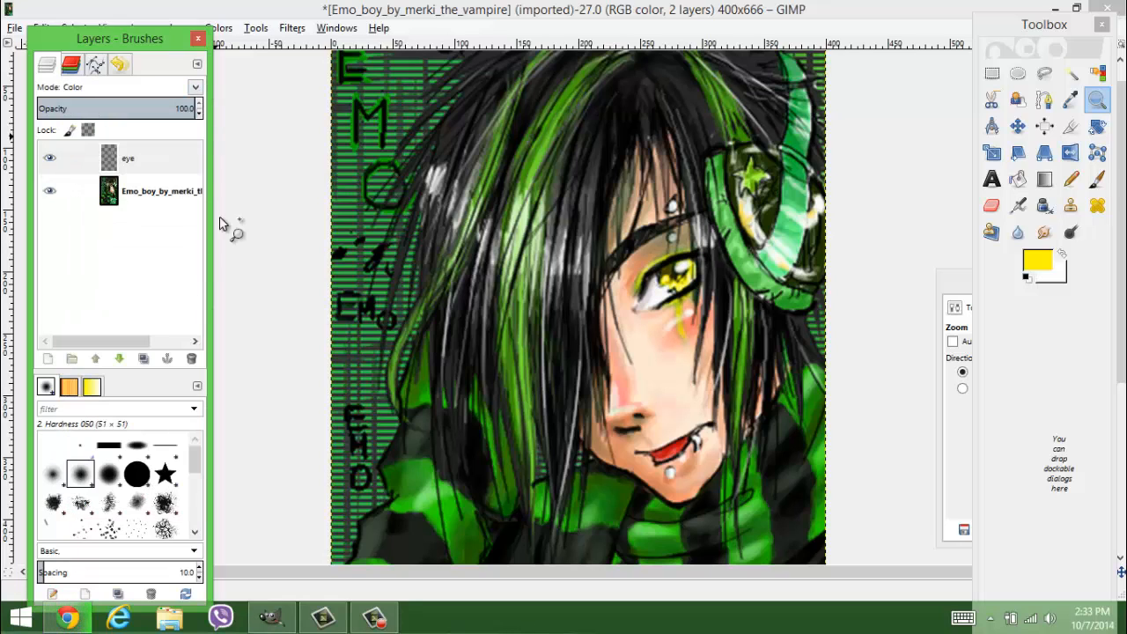
Try the Burn, Darken only, Dodge and Lighten only blend modes on the eye layer, ending on Normal.
{"action": "left_click", "coordinate": [196, 87]}
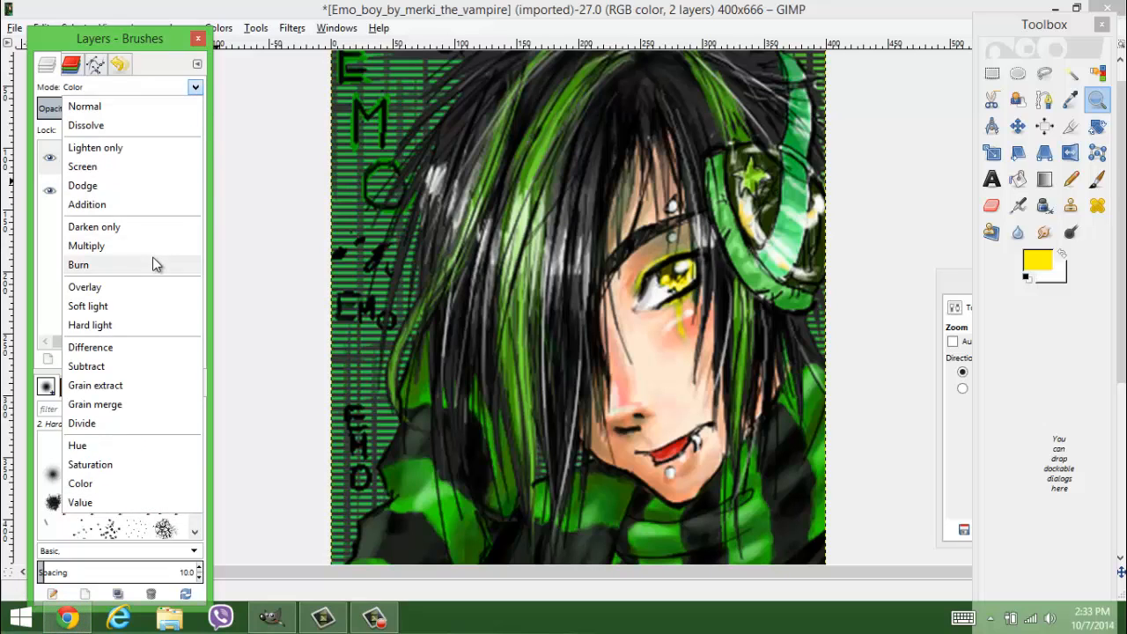
{"action": "left_click", "coordinate": [150, 261]}
{"action": "left_click", "coordinate": [196, 87]}
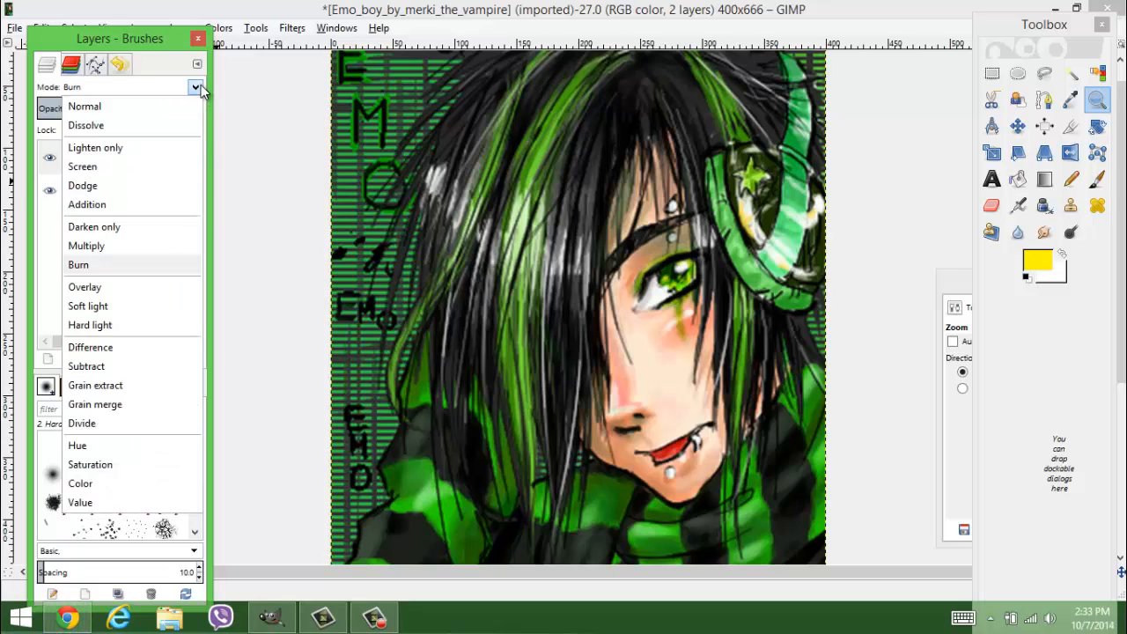
{"action": "left_click", "coordinate": [150, 227]}
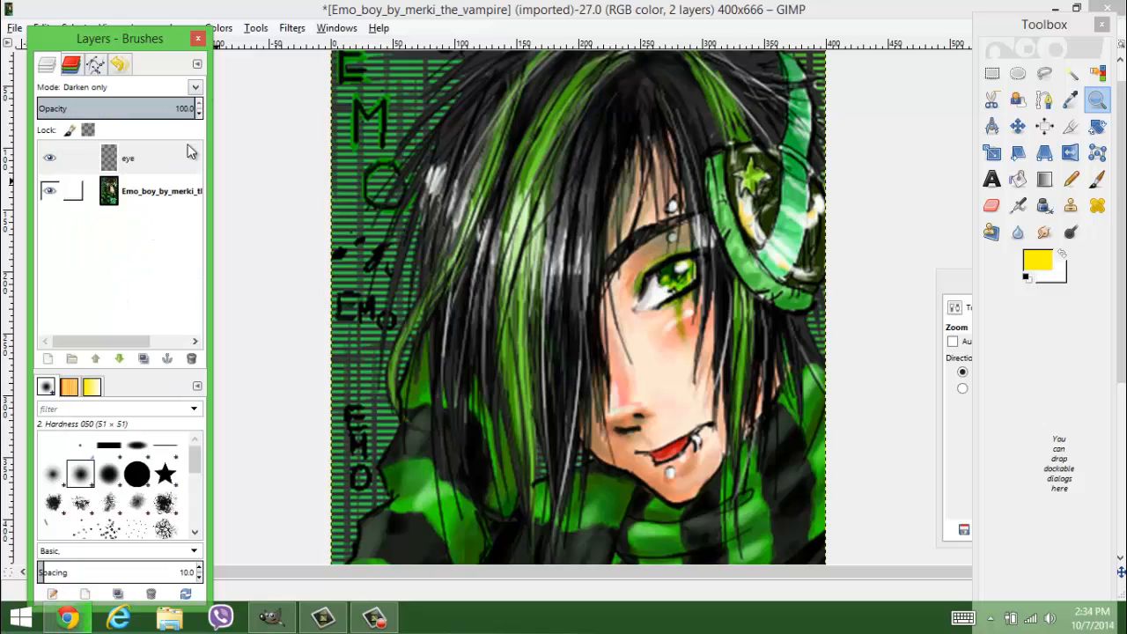
{"action": "left_click", "coordinate": [199, 88]}
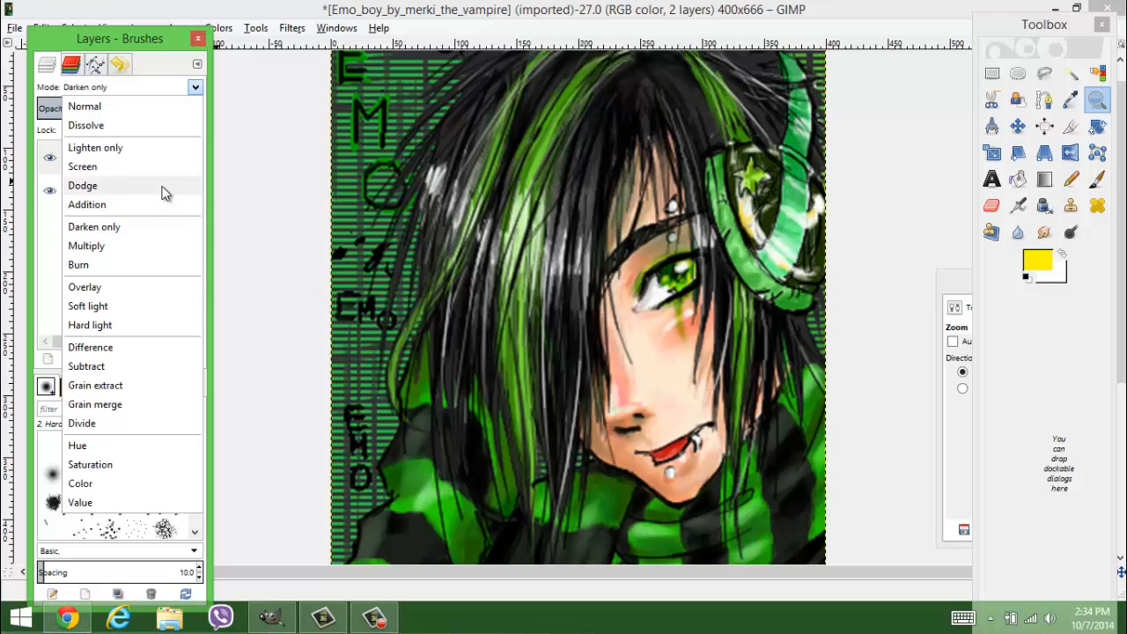
{"action": "left_click", "coordinate": [164, 187]}
{"action": "left_click", "coordinate": [195, 88]}
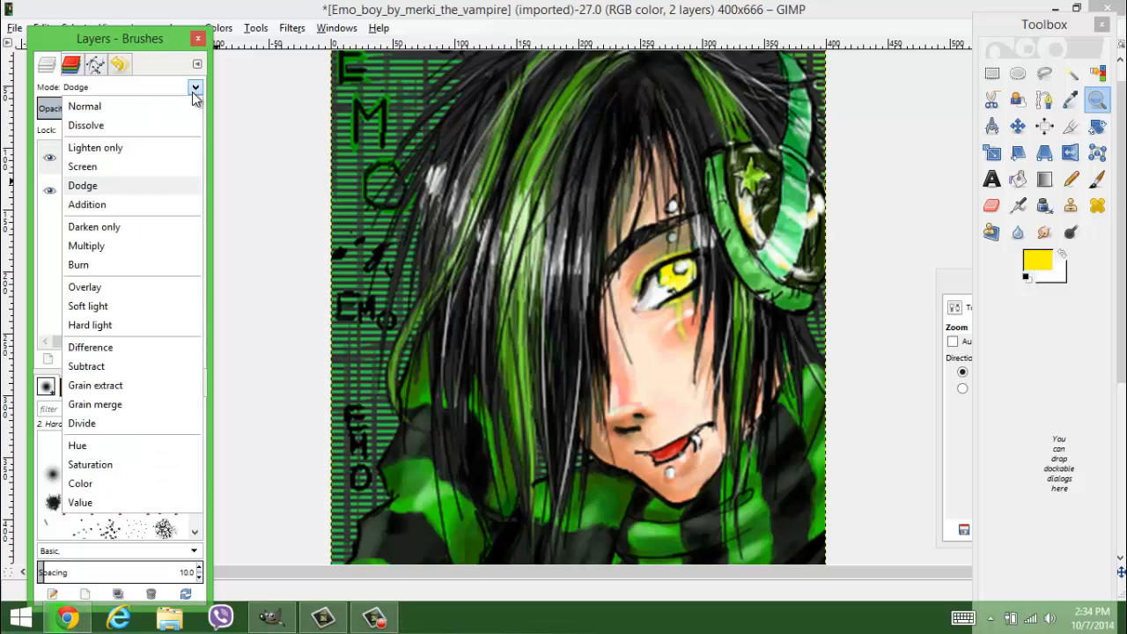
{"action": "left_click", "coordinate": [164, 153]}
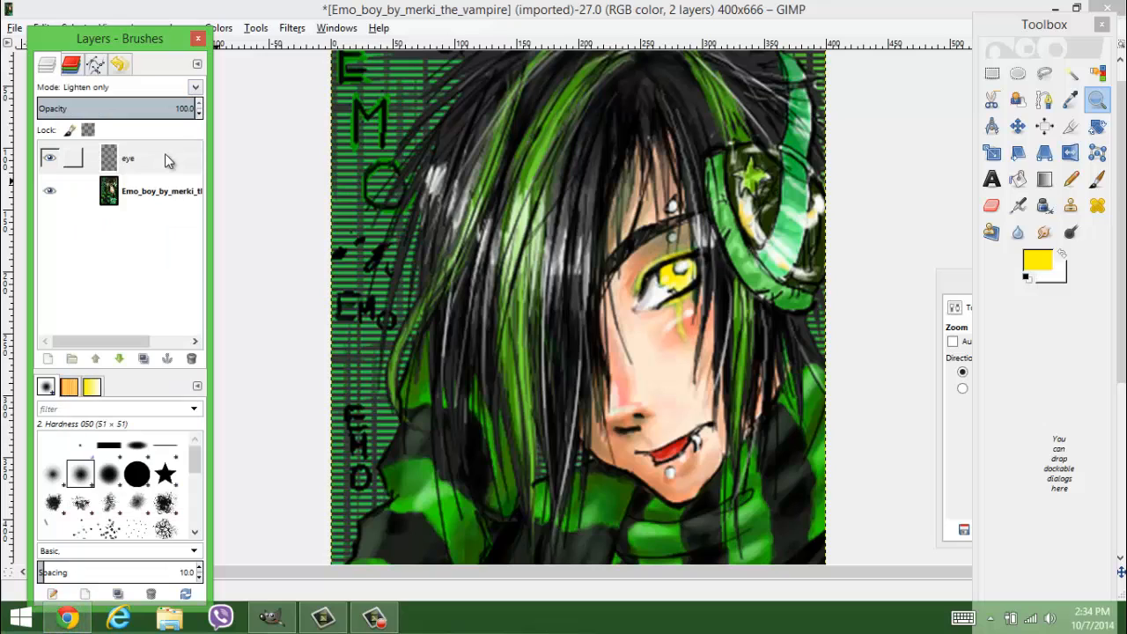
{"action": "scroll", "coordinate": [195, 88], "scroll_direction": "up", "scroll_amount": 2}
Try the Grain merge blend mode on the eye layer and inspect the iris close up.
{"action": "left_click", "coordinate": [196, 88]}
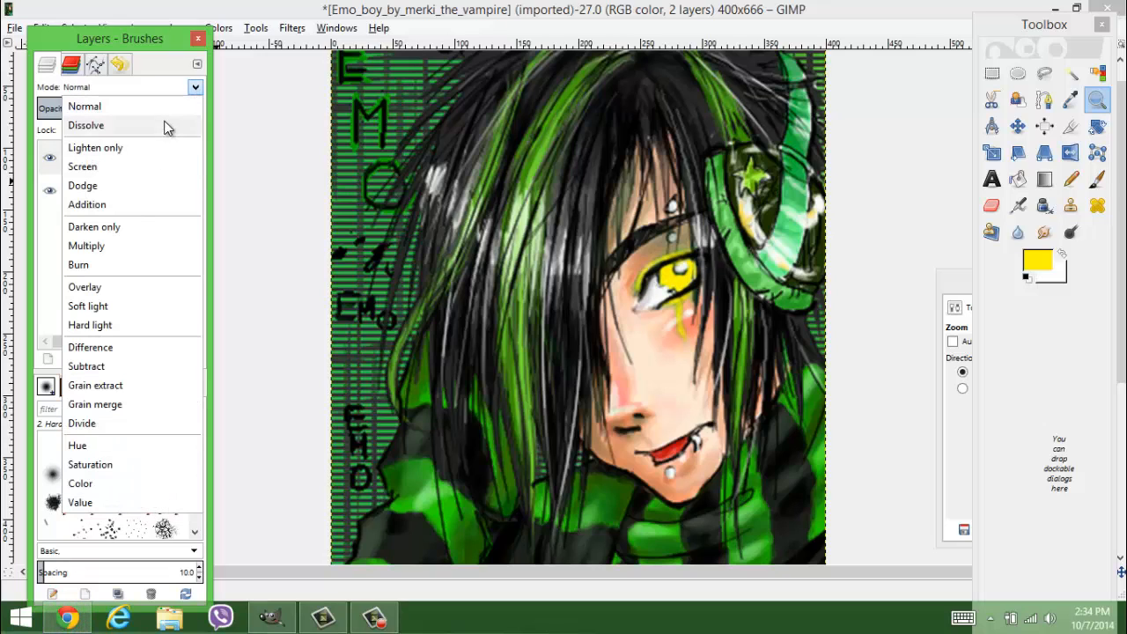
{"action": "left_click", "coordinate": [117, 407]}
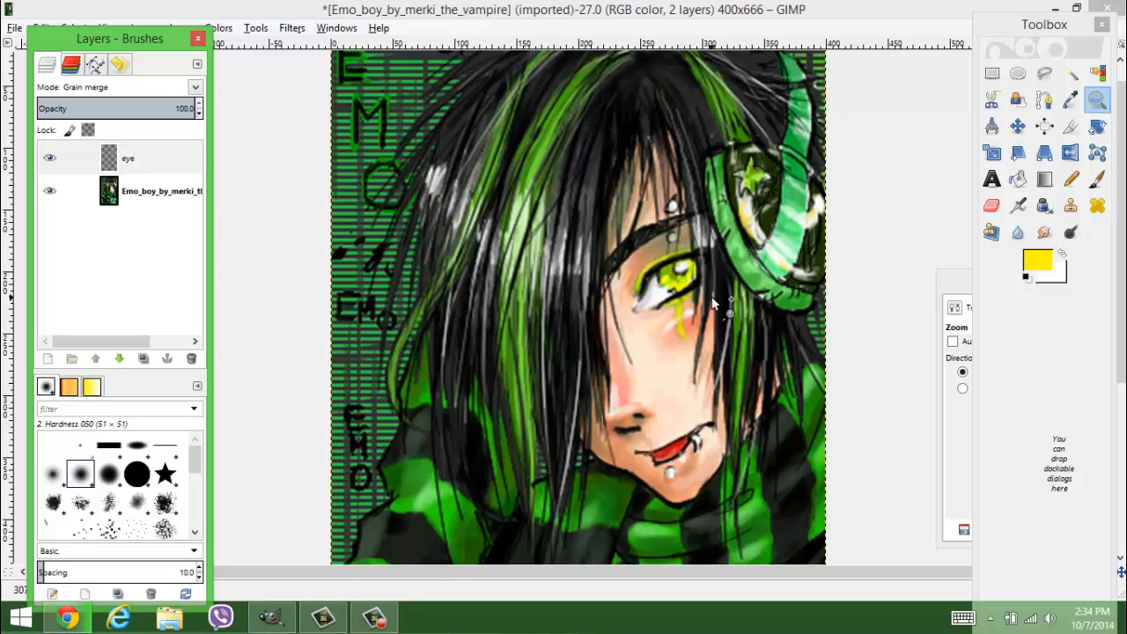
{"action": "left_click", "coordinate": [655, 252]}
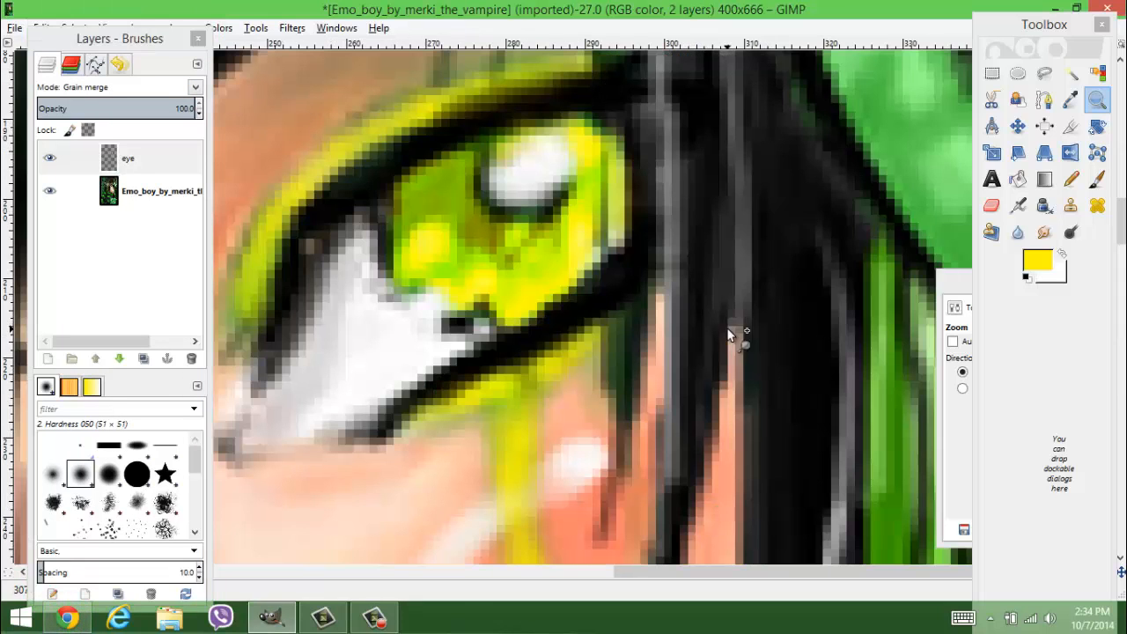
{"action": "left_click", "coordinate": [639, 255], "text": "ctrl"}
{"action": "left_click", "coordinate": [639, 256], "text": "ctrl"}
Try the Value, Difference and Overlay blend modes on the eye layer.
{"action": "left_click", "coordinate": [196, 87]}
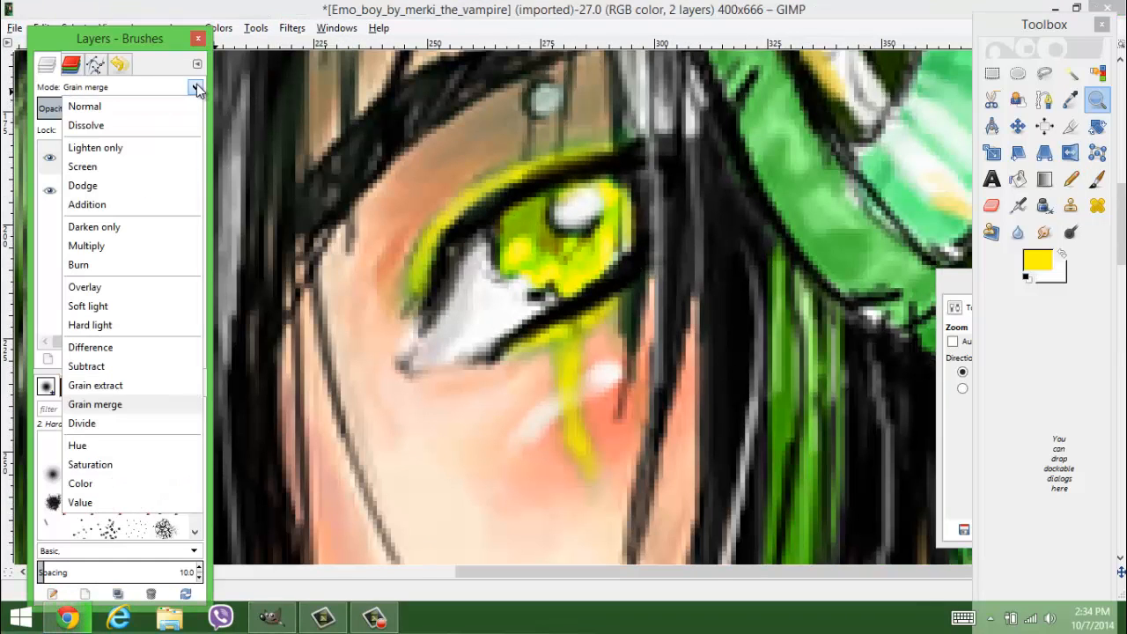
{"action": "left_click", "coordinate": [158, 505]}
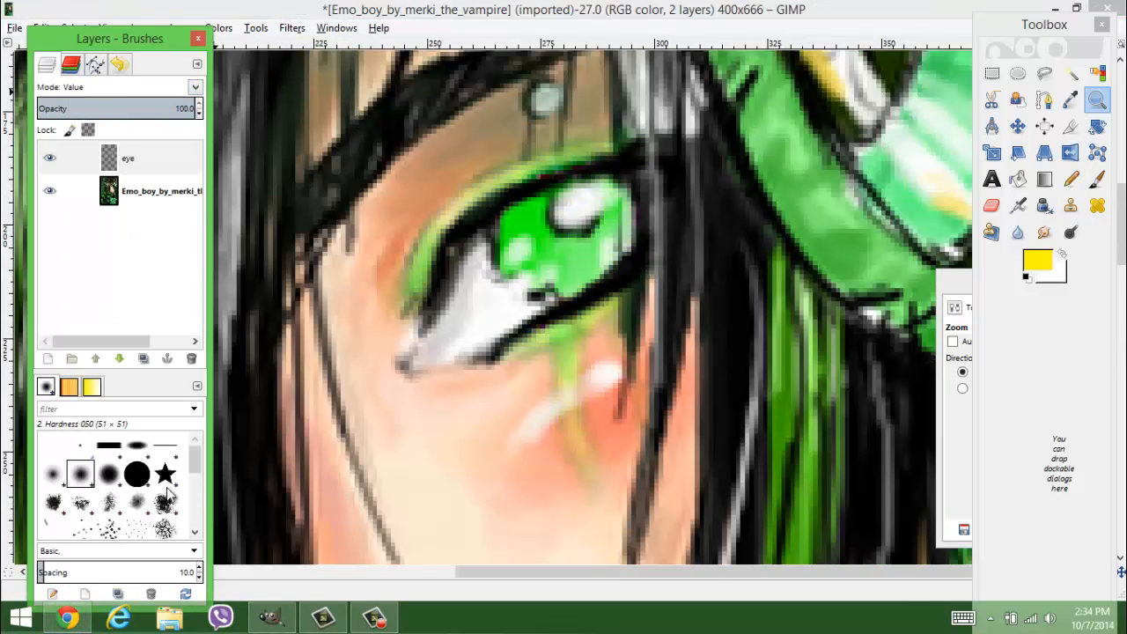
{"action": "left_click", "coordinate": [196, 87]}
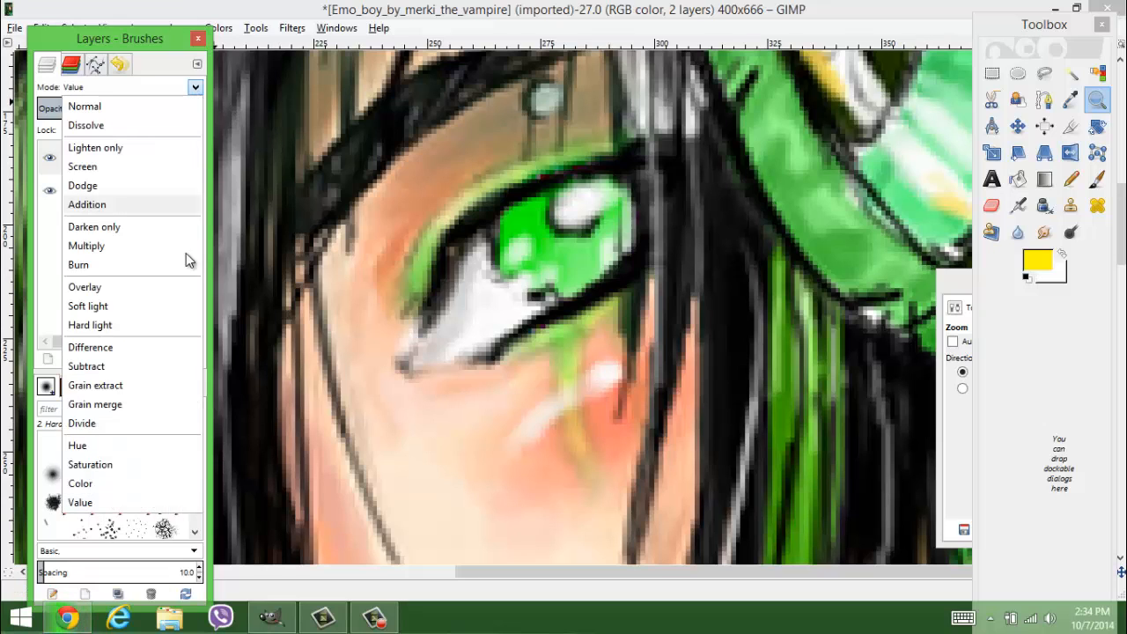
{"action": "left_click", "coordinate": [187, 356]}
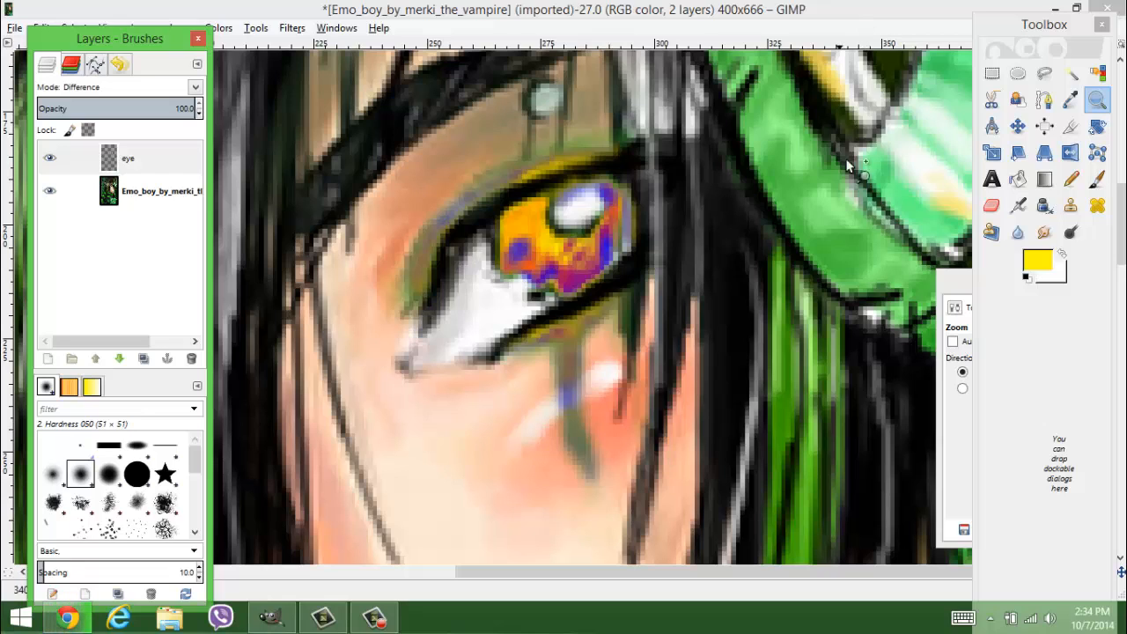
{"action": "left_click", "coordinate": [196, 88]}
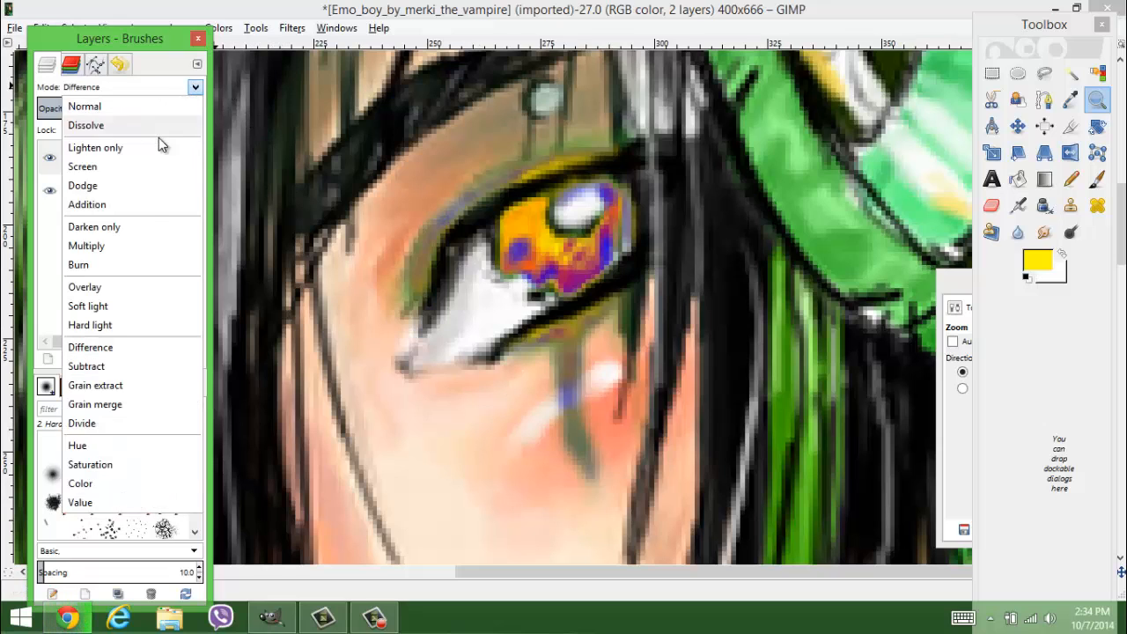
{"action": "left_click", "coordinate": [119, 288]}
Set the eye layer's blend mode to Dodge and check the effect on the whole portrait.
{"action": "left_click", "coordinate": [195, 88]}
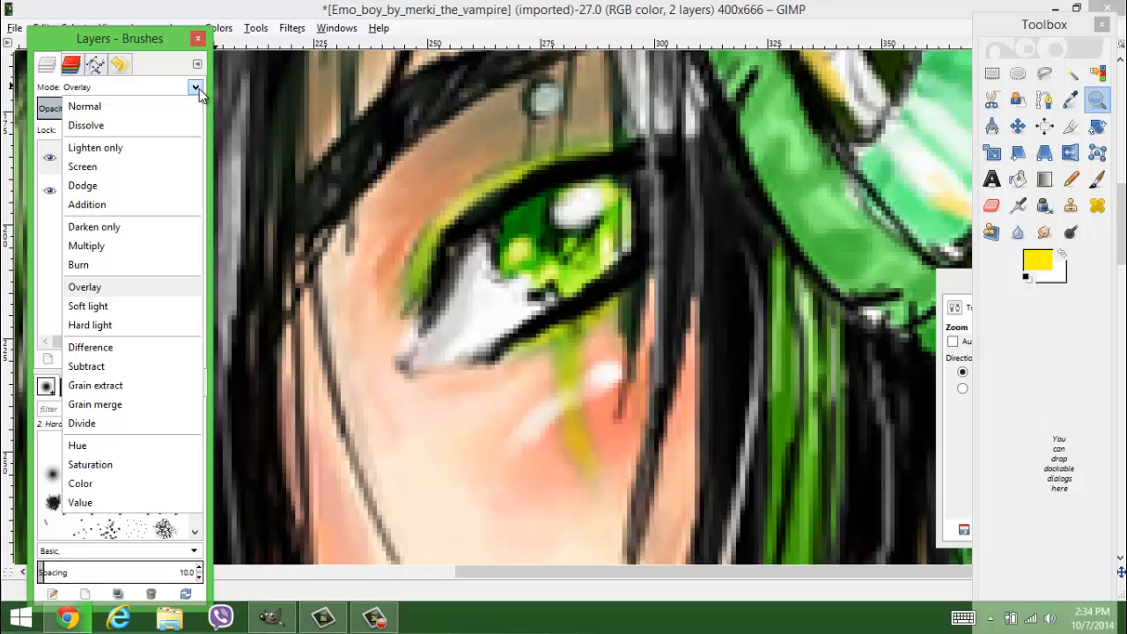
{"action": "left_click", "coordinate": [146, 180]}
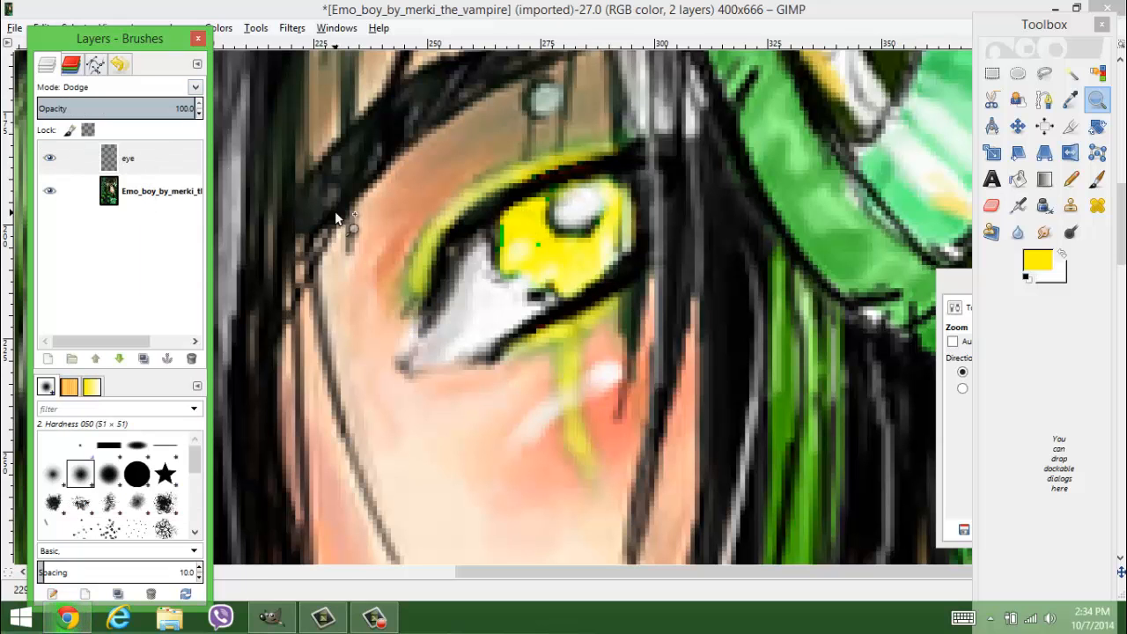
{"action": "left_click", "coordinate": [448, 241]}
{"action": "scroll", "coordinate": [445, 240], "scroll_direction": "down", "scroll_amount": 5}
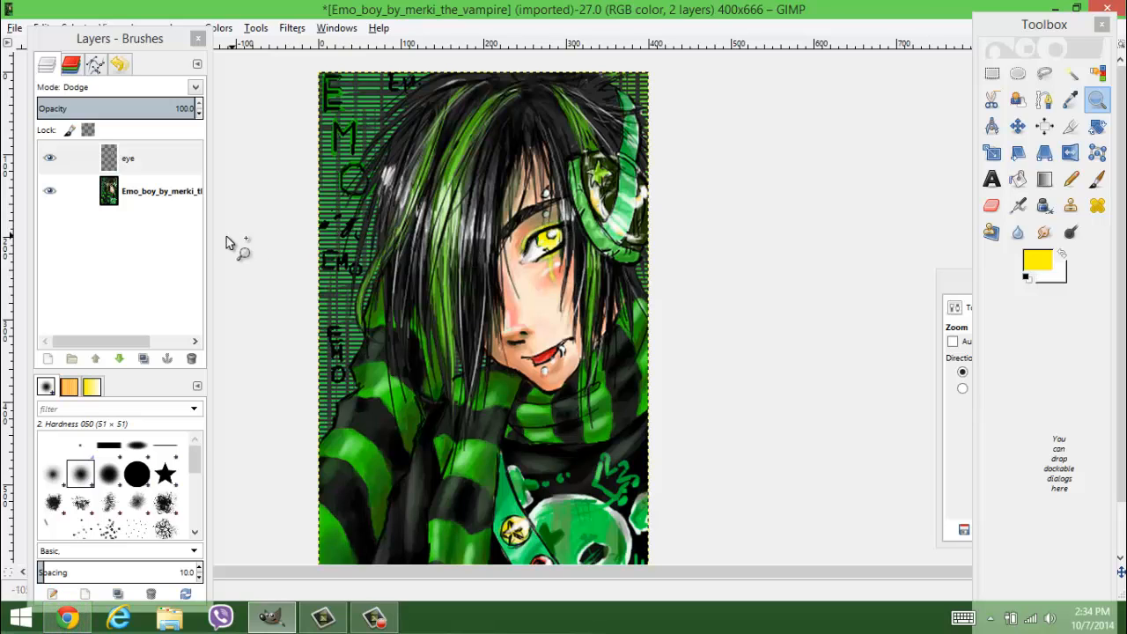
Create a new transparent 400 × 666 px layer named hair above the eye layer.
{"action": "right_click", "coordinate": [159, 237]}
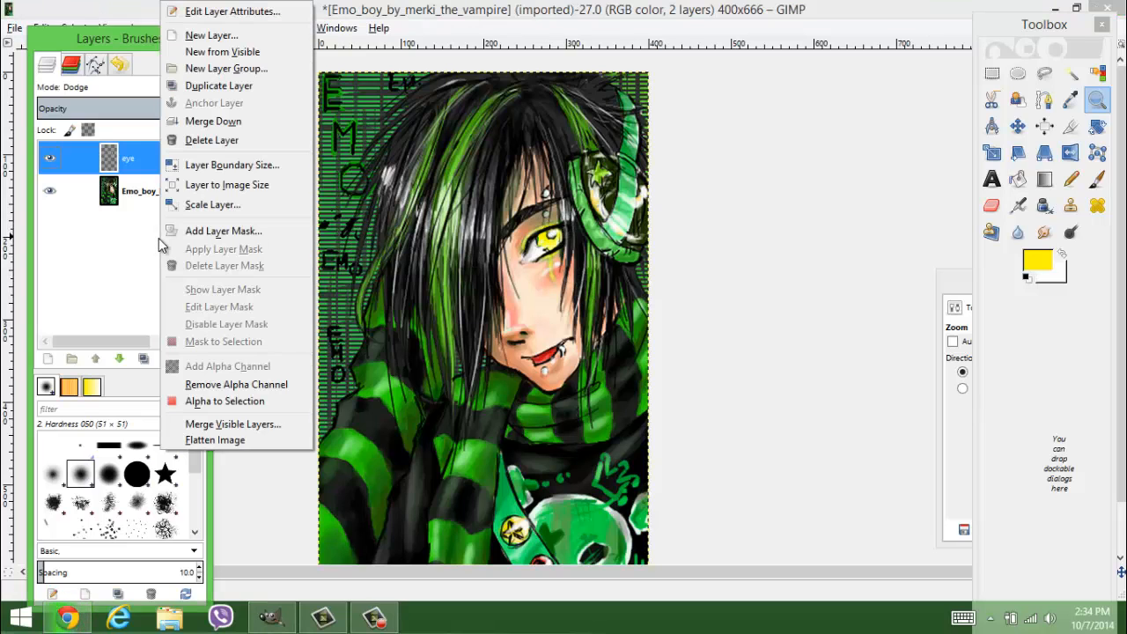
{"action": "left_click", "coordinate": [250, 35]}
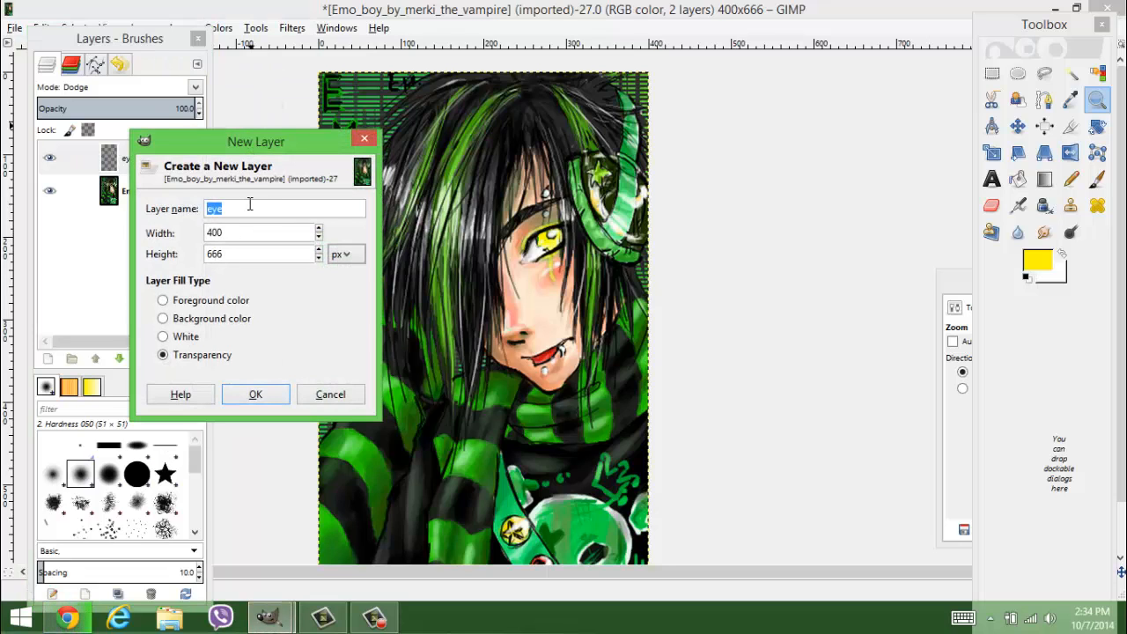
{"action": "type", "text": "h"}
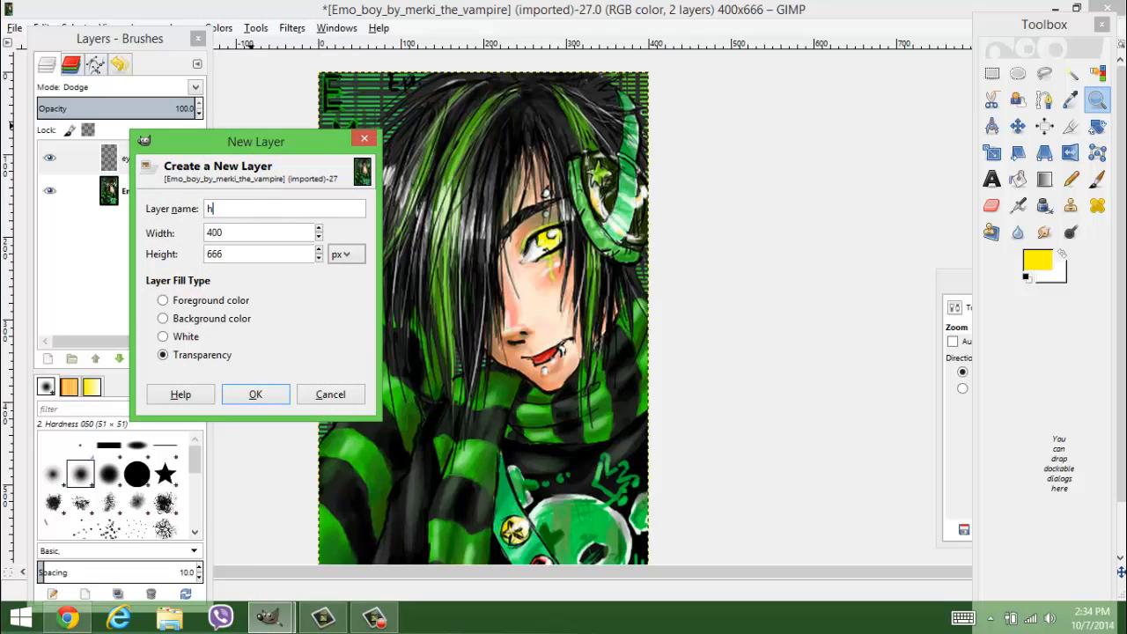
{"action": "type", "text": "air"}
{"action": "key", "text": "Return"}
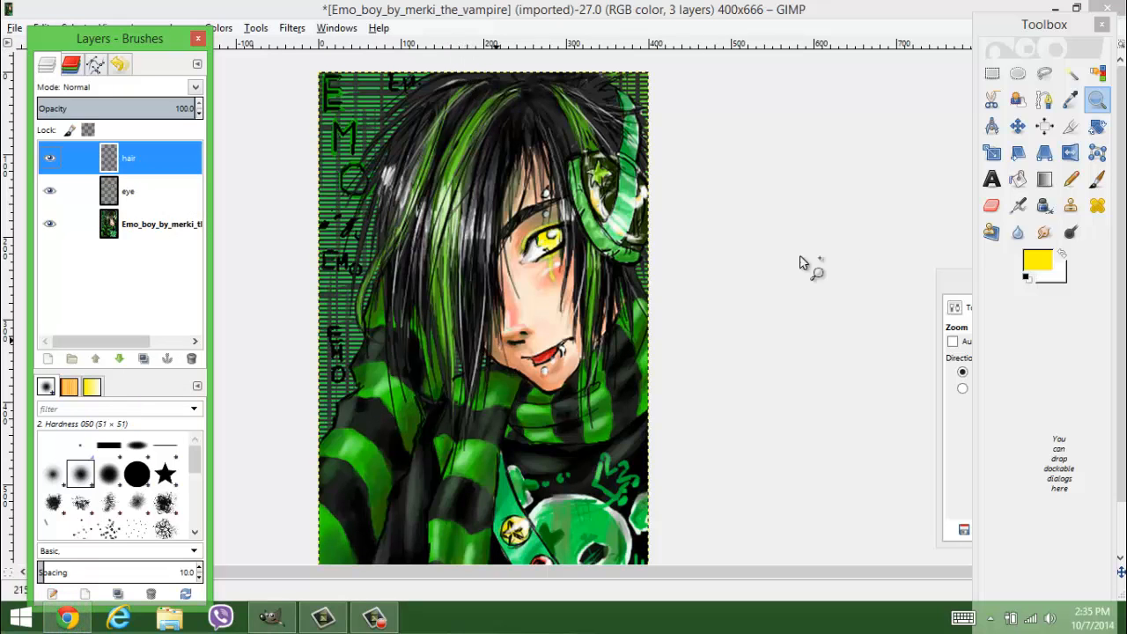
Set the foreground colour to the pale yellow fcffa4 from the colour history.
{"action": "left_click", "coordinate": [1043, 264]}
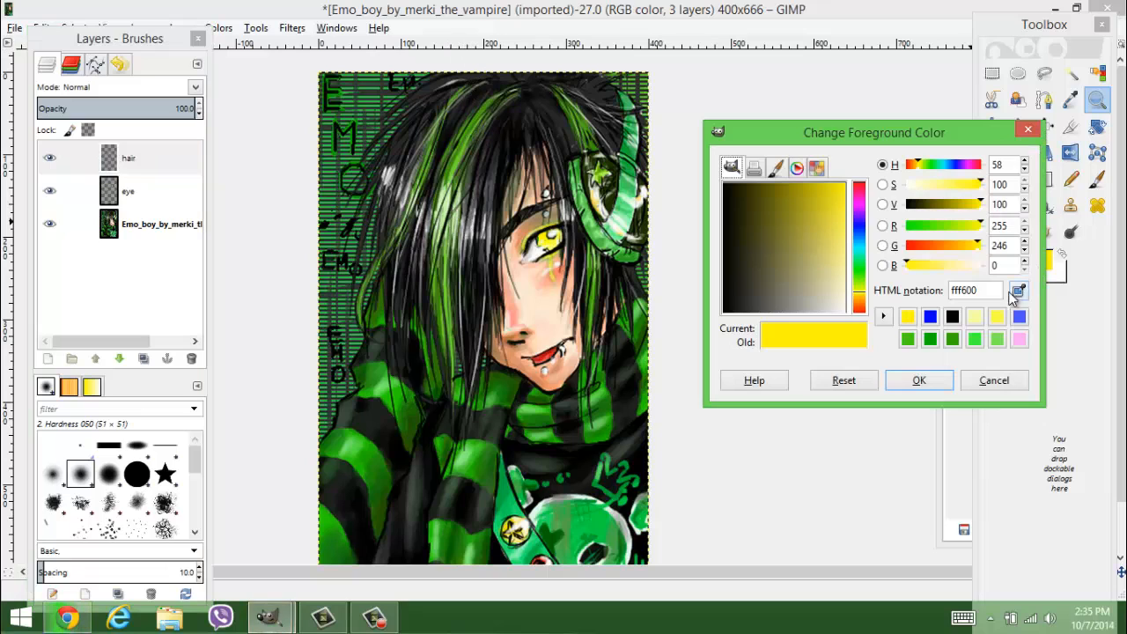
{"action": "left_click", "coordinate": [977, 319]}
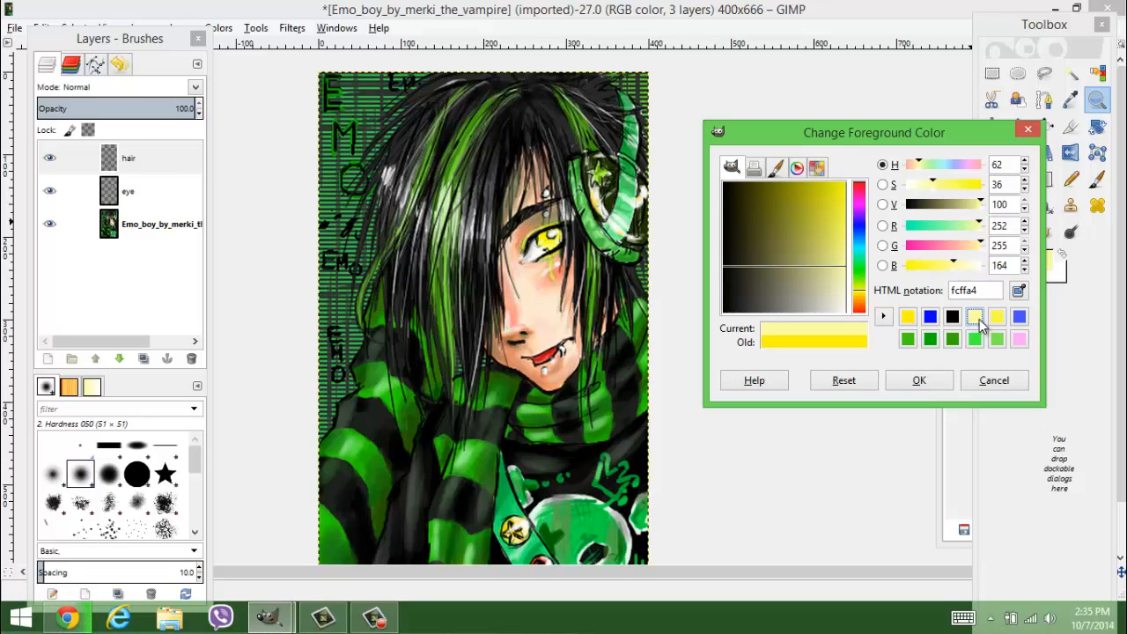
{"action": "left_click", "coordinate": [996, 317]}
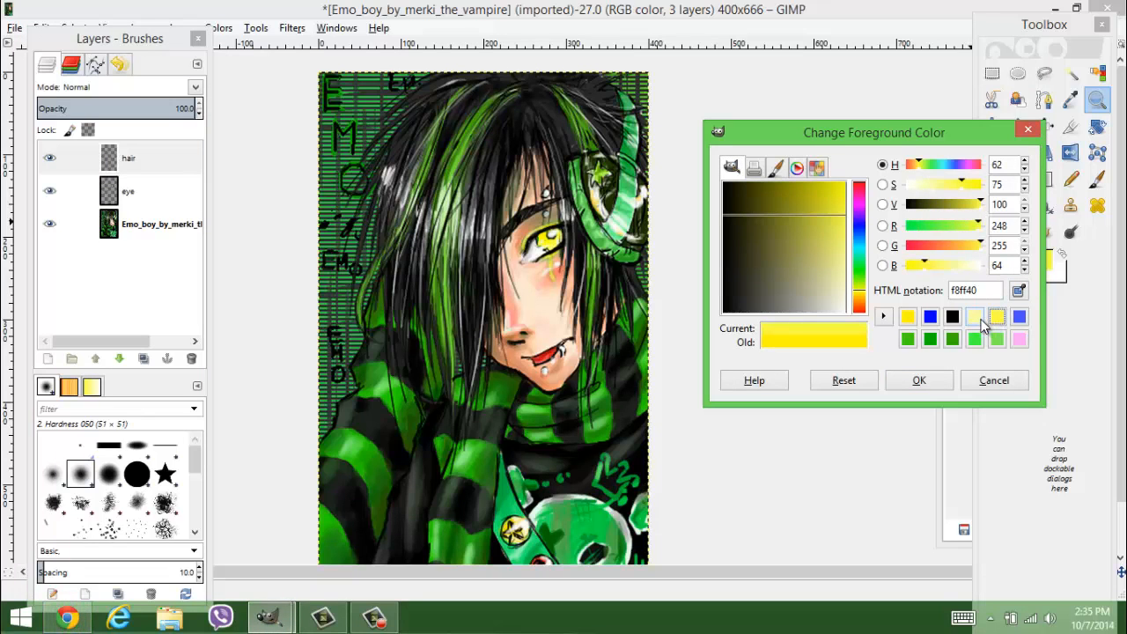
{"action": "left_click", "coordinate": [977, 318]}
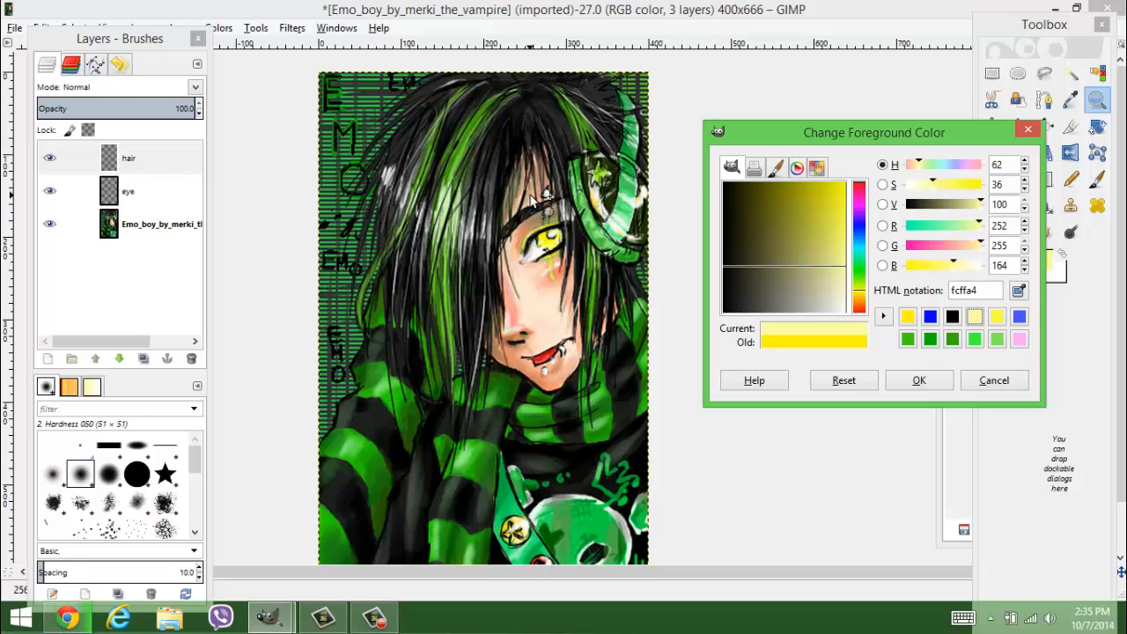
{"action": "left_click_drag", "start_coordinate": [439, 162], "coordinate": [484, 225]}
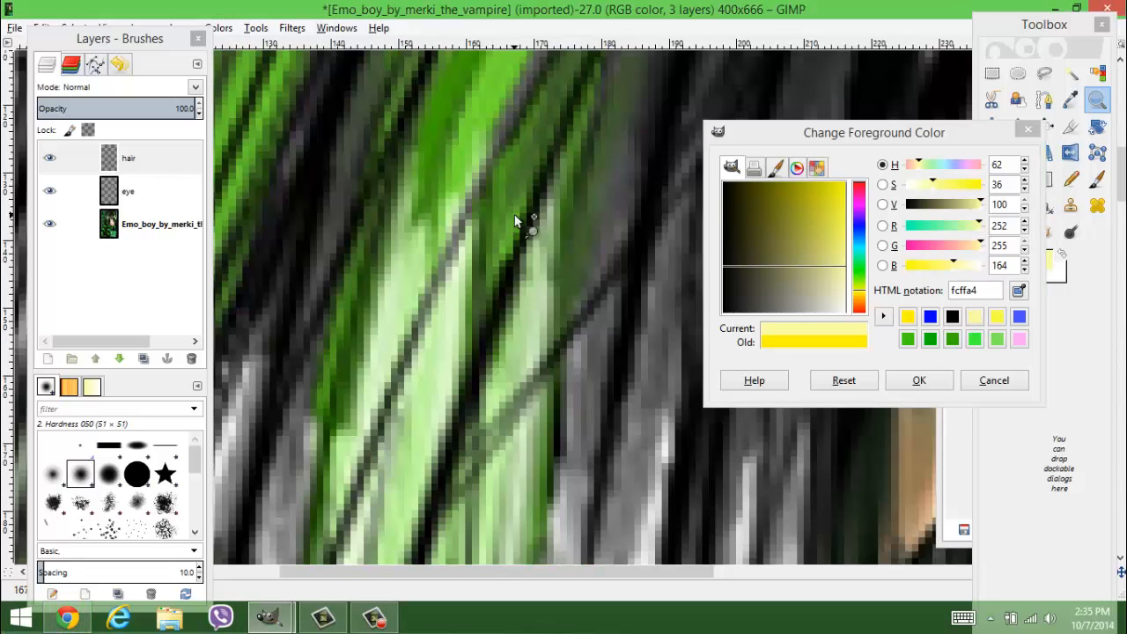
{"action": "left_click", "coordinate": [515, 218], "text": "ctrl"}
{"action": "left_click", "coordinate": [515, 218], "text": "ctrl"}
{"action": "left_click", "coordinate": [516, 218], "text": "ctrl"}
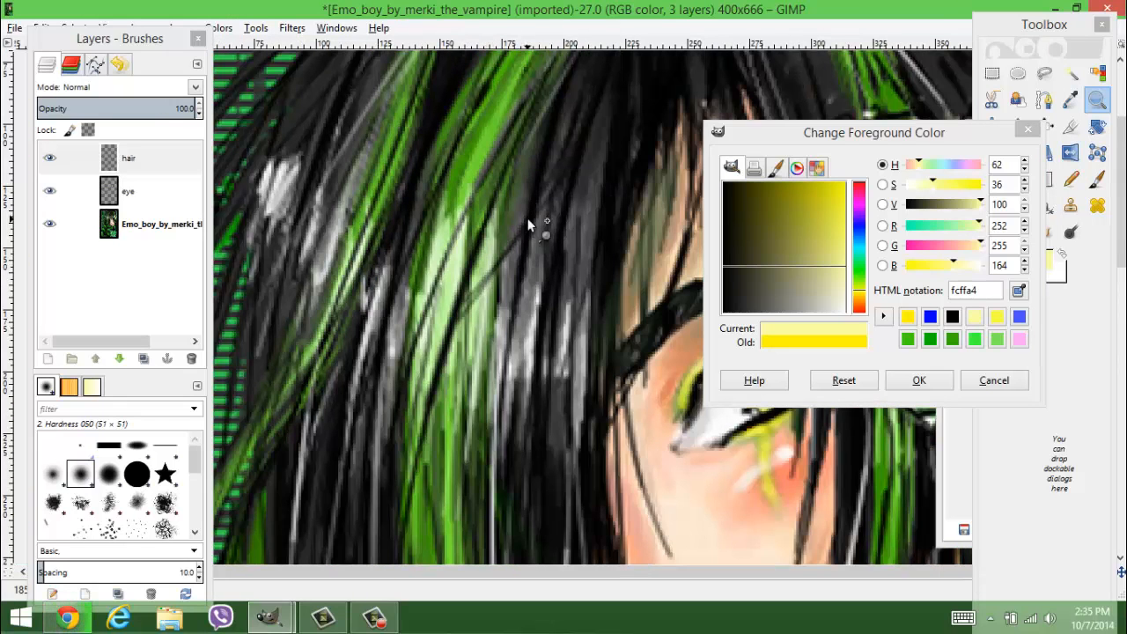
{"action": "left_click", "coordinate": [486, 184], "text": "ctrl"}
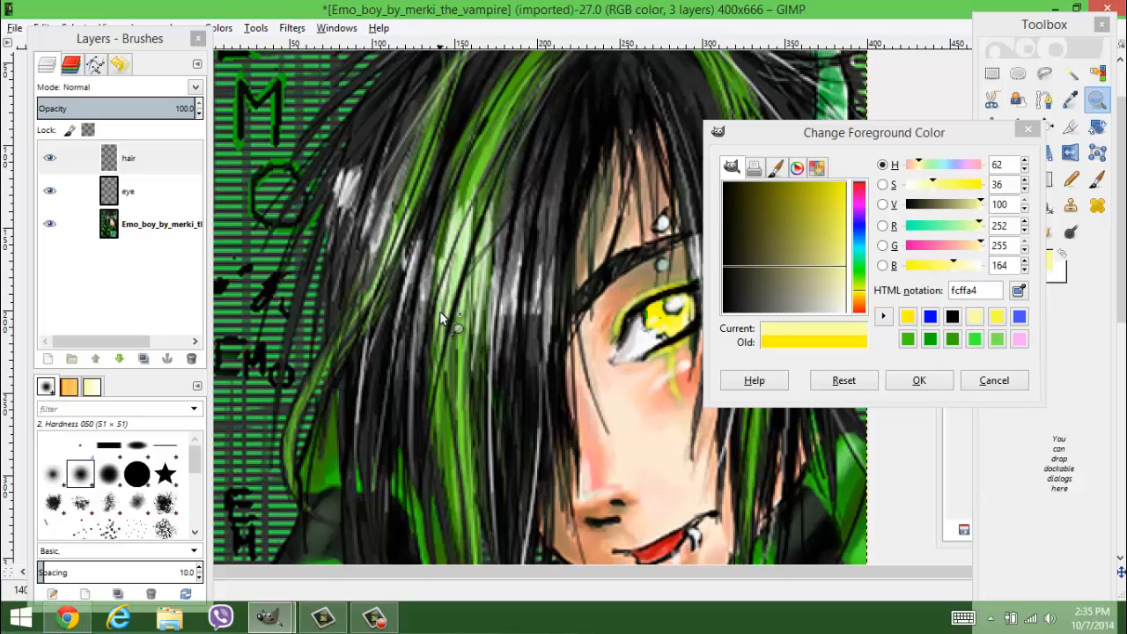
{"action": "left_click", "coordinate": [938, 378]}
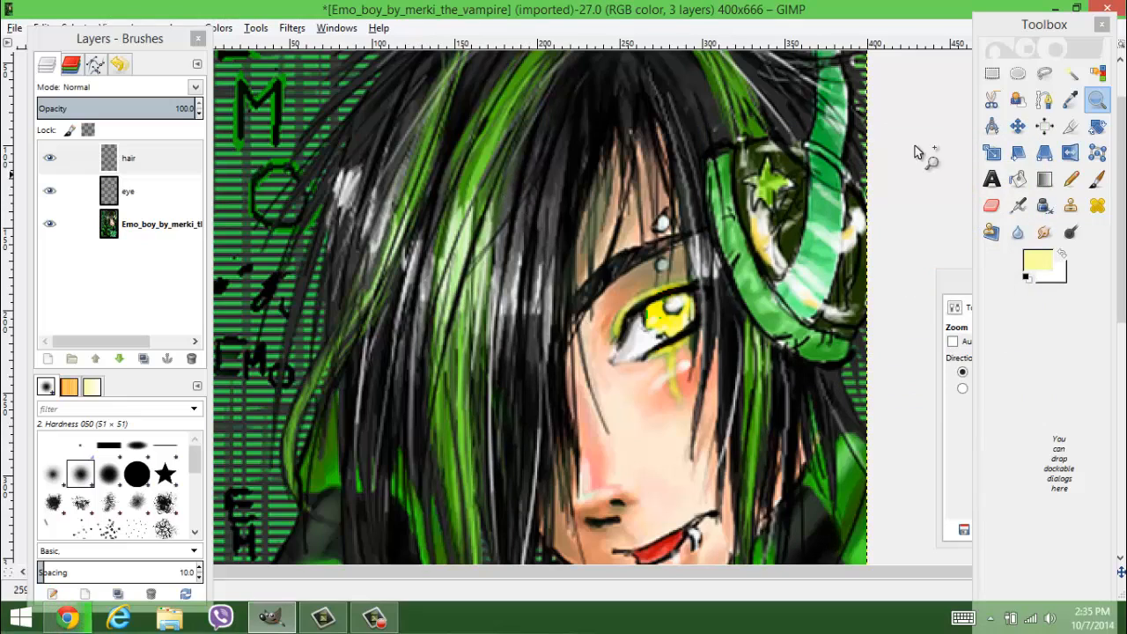
Choose the Paintbrush with the Hardness 050 brush and set its size to 13.68.
{"action": "left_click", "coordinate": [1099, 181]}
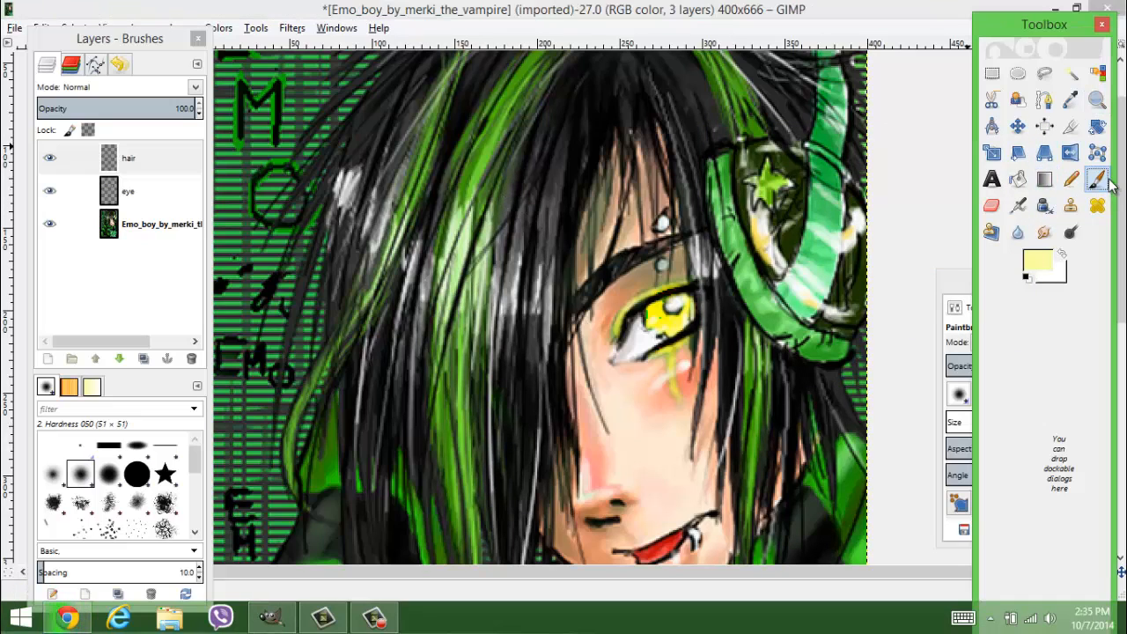
{"action": "left_click", "coordinate": [962, 298]}
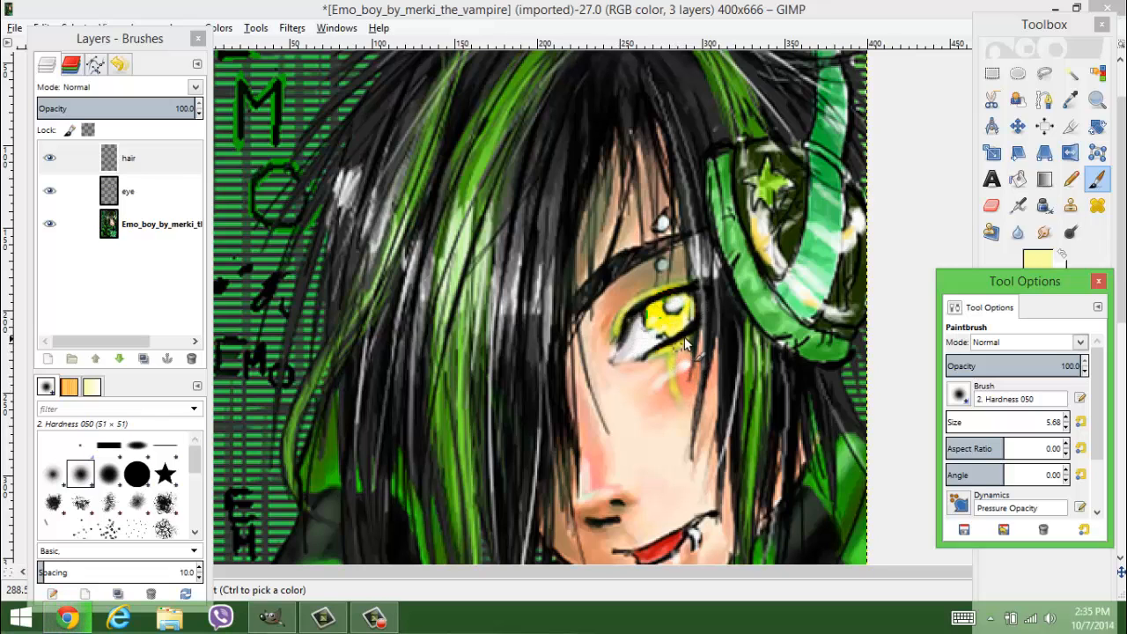
{"action": "scroll", "coordinate": [453, 206], "scroll_direction": "down", "scroll_amount": 2}
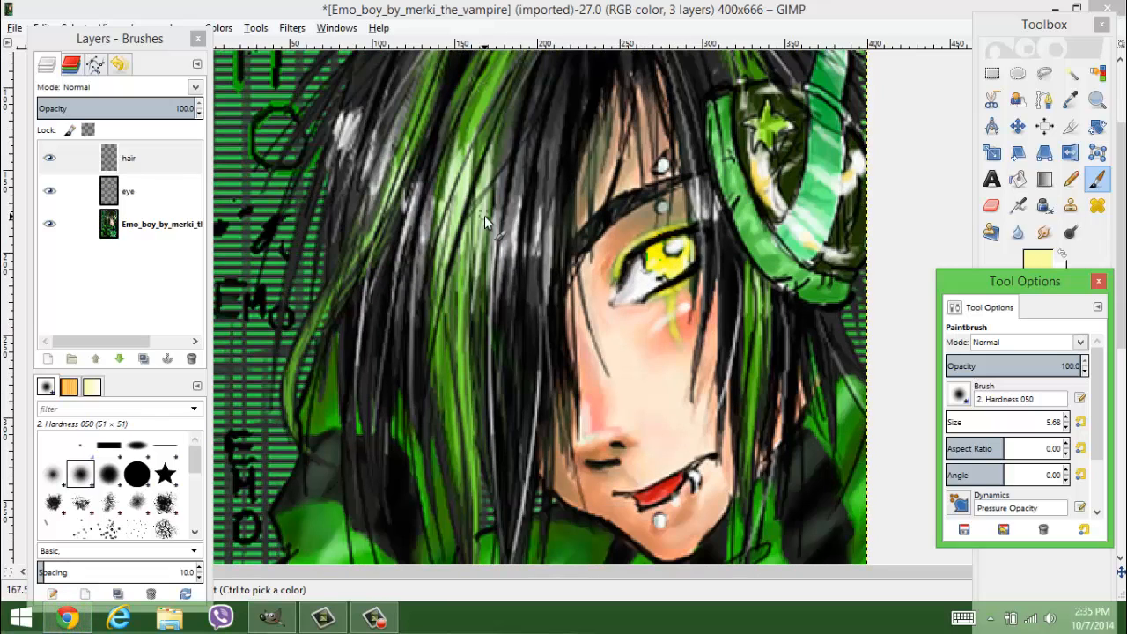
{"action": "scroll", "coordinate": [484, 214], "scroll_direction": "up", "scroll_amount": 4}
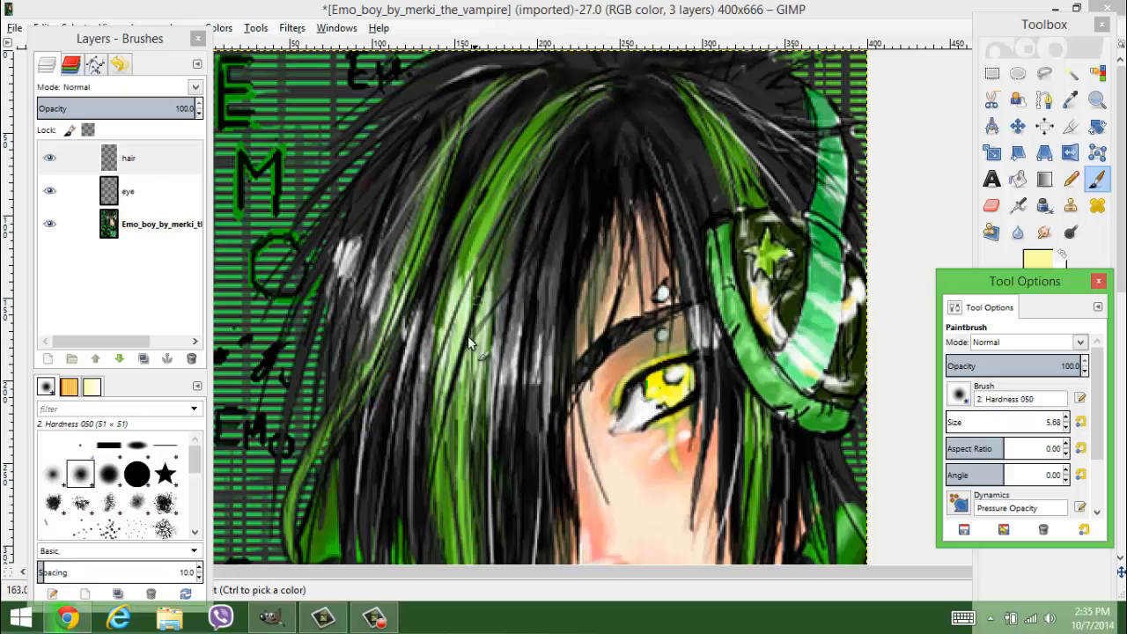
{"action": "scroll", "coordinate": [480, 344], "scroll_direction": "down", "scroll_amount": 3}
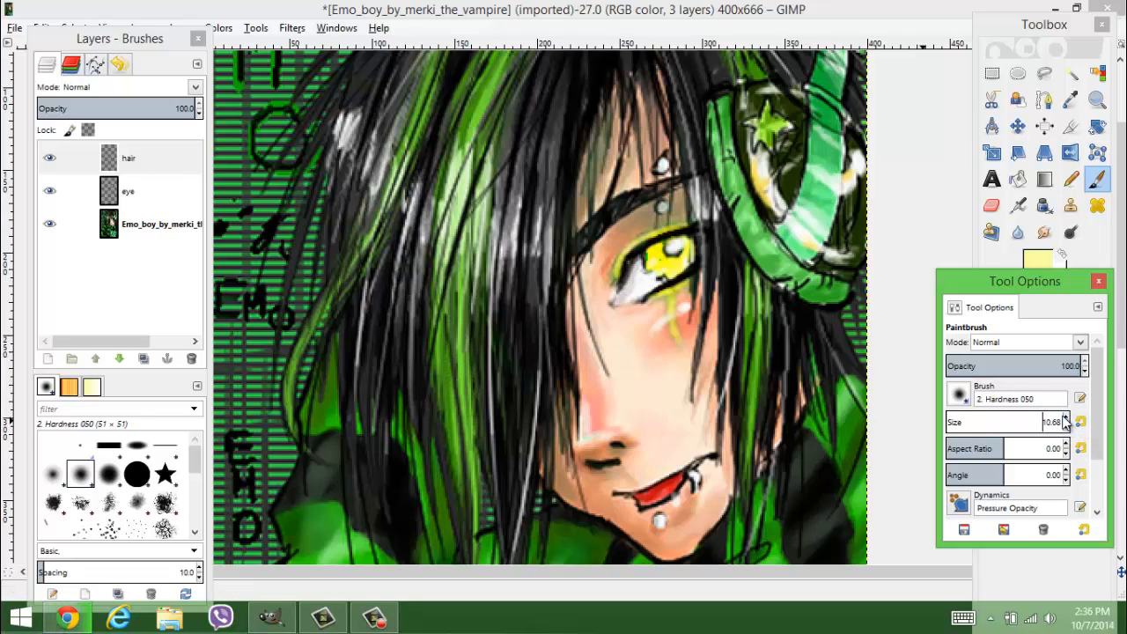
{"action": "double_click", "coordinate": [1066, 419]}
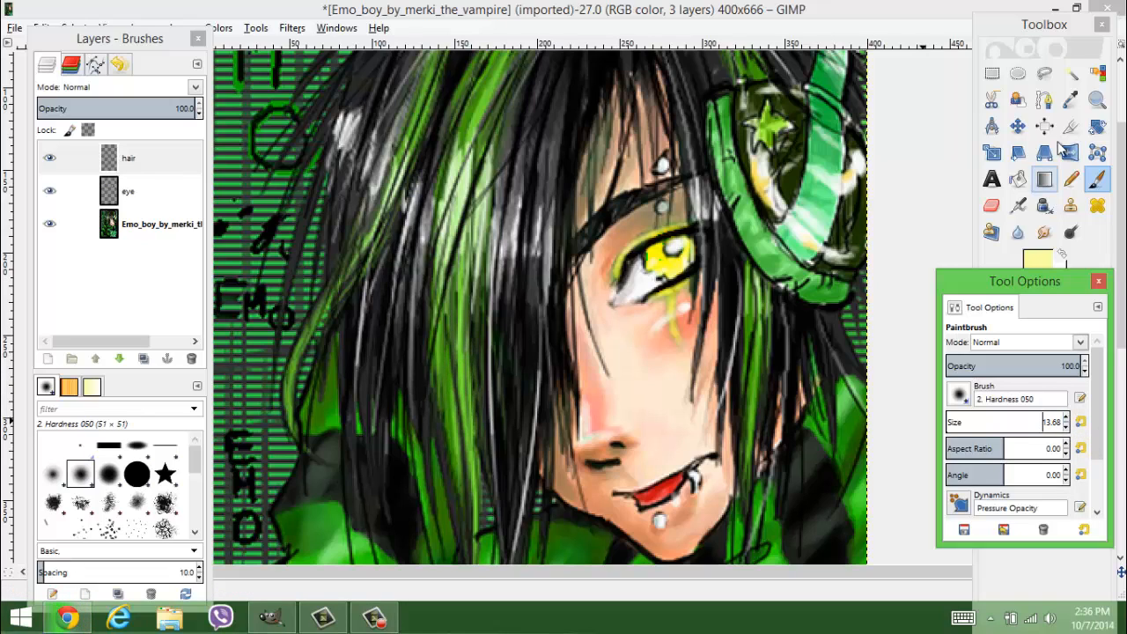
Paint pale yellow on the hair layer over the upper part of the wide green streak, from the crown down to its light highlight.
{"action": "left_click", "coordinate": [1098, 101]}
{"action": "scroll", "coordinate": [612, 179], "scroll_direction": "up", "scroll_amount": 3}
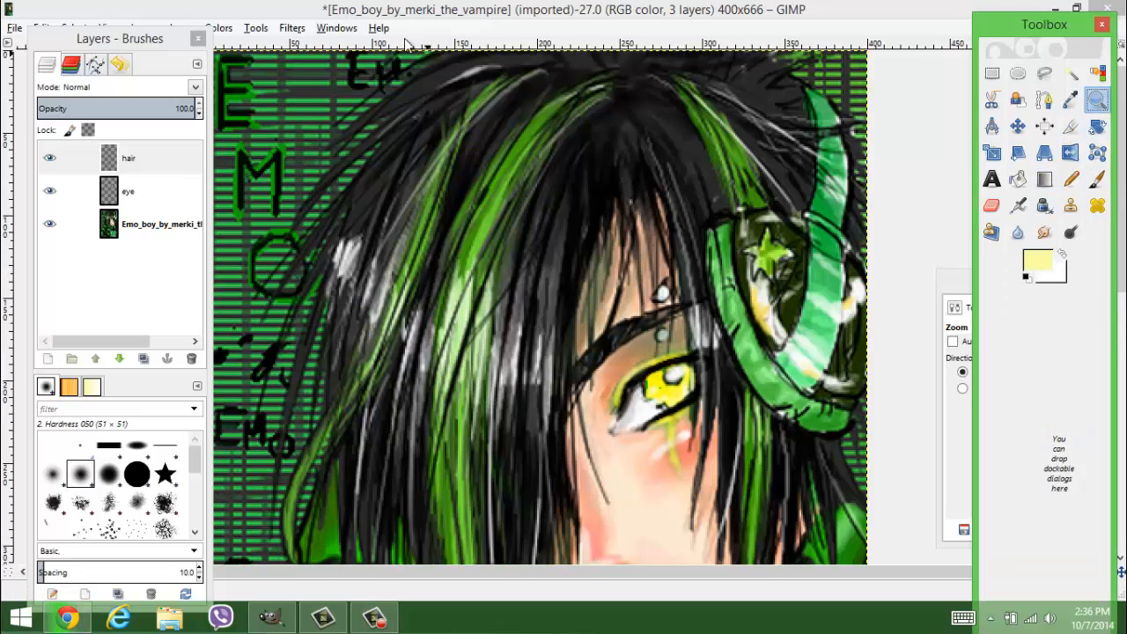
{"action": "left_click_drag", "start_coordinate": [468, 84], "coordinate": [587, 181]}
{"action": "left_click", "coordinate": [596, 181], "text": "ctrl"}
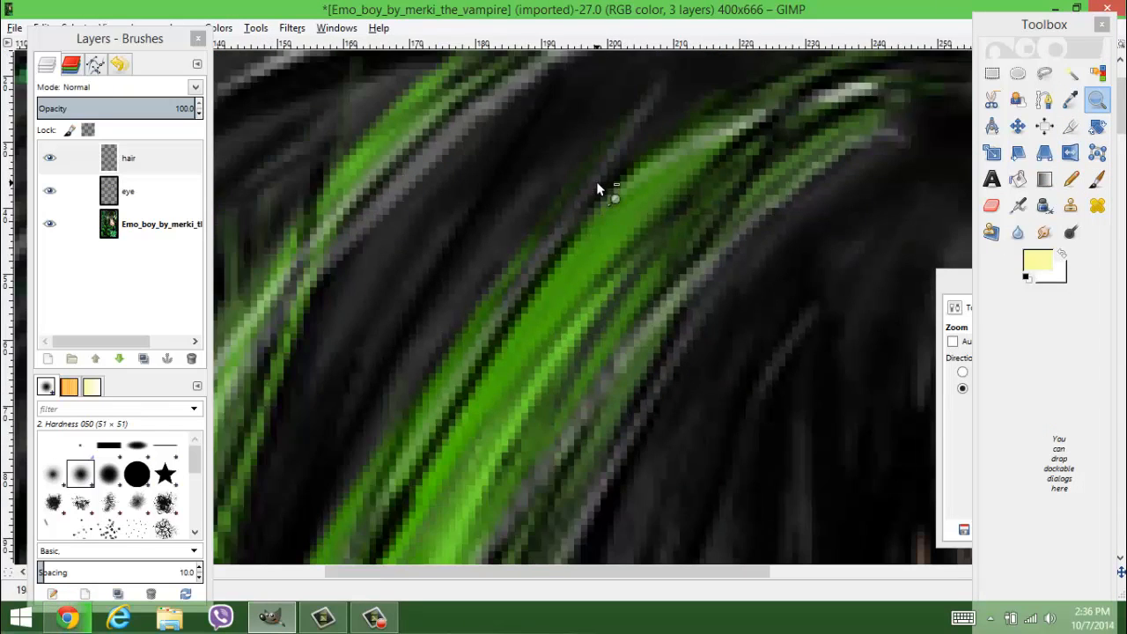
{"action": "left_click", "coordinate": [595, 181], "text": "ctrl"}
{"action": "scroll", "coordinate": [610, 186], "scroll_direction": "down", "scroll_amount": 3}
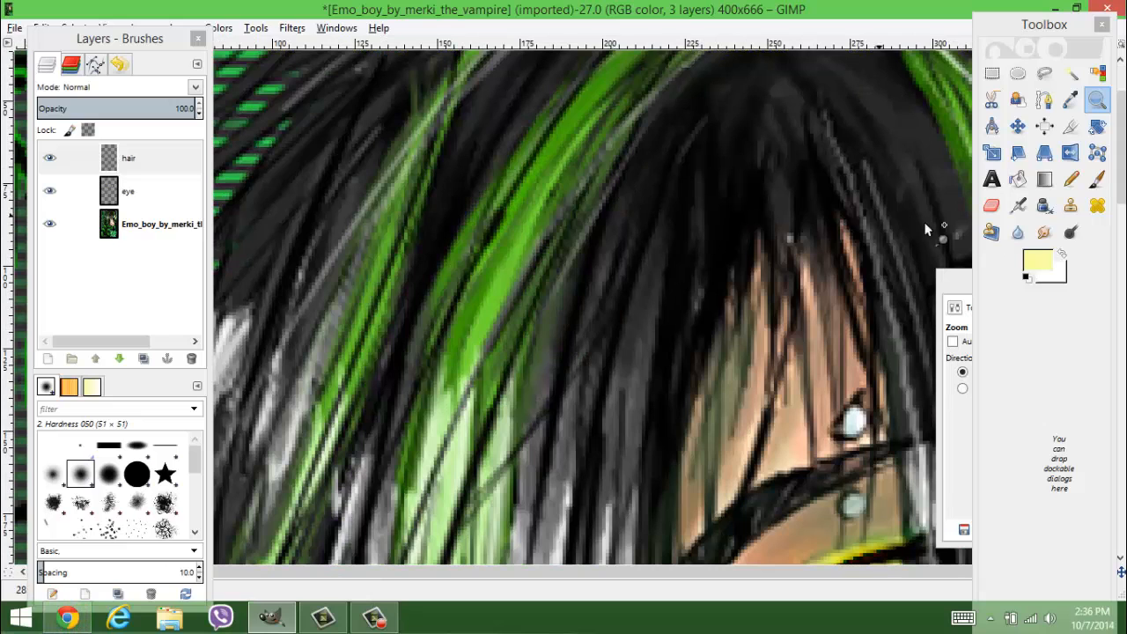
{"action": "left_click", "coordinate": [1097, 180]}
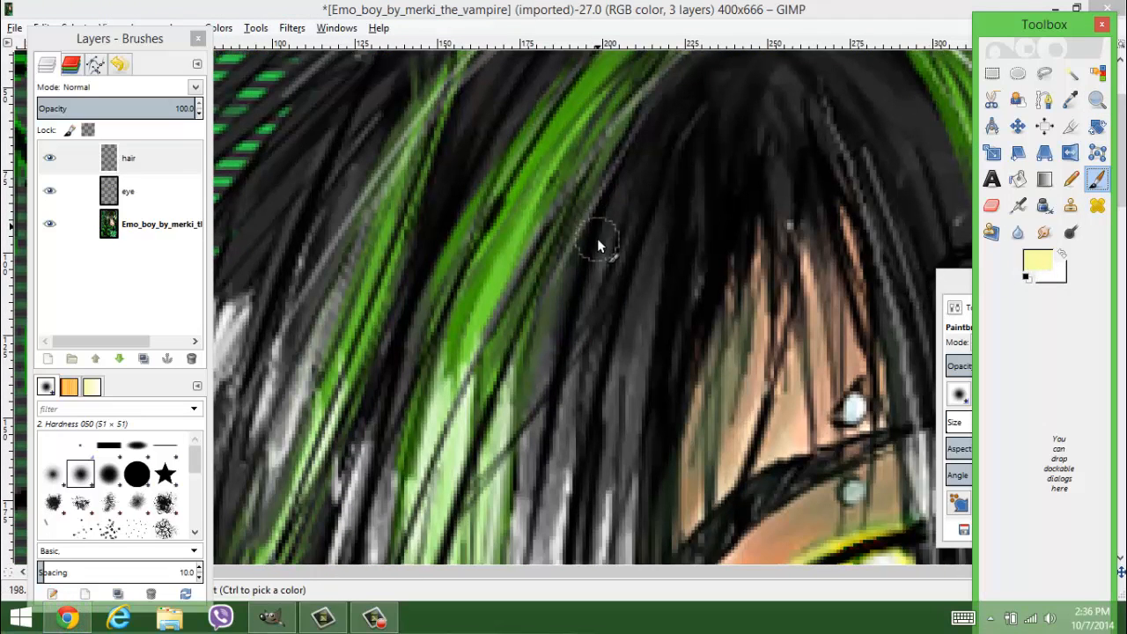
{"action": "scroll", "coordinate": [607, 212], "scroll_direction": "up", "scroll_amount": 3}
{"action": "mouse_move", "coordinate": [682, 164]}
{"action": "left_mouse_down"}
{"action": "mouse_move", "coordinate": [644, 182]}
{"action": "mouse_move", "coordinate": [695, 145]}
{"action": "mouse_move", "coordinate": [671, 169]}
{"action": "left_mouse_up"}
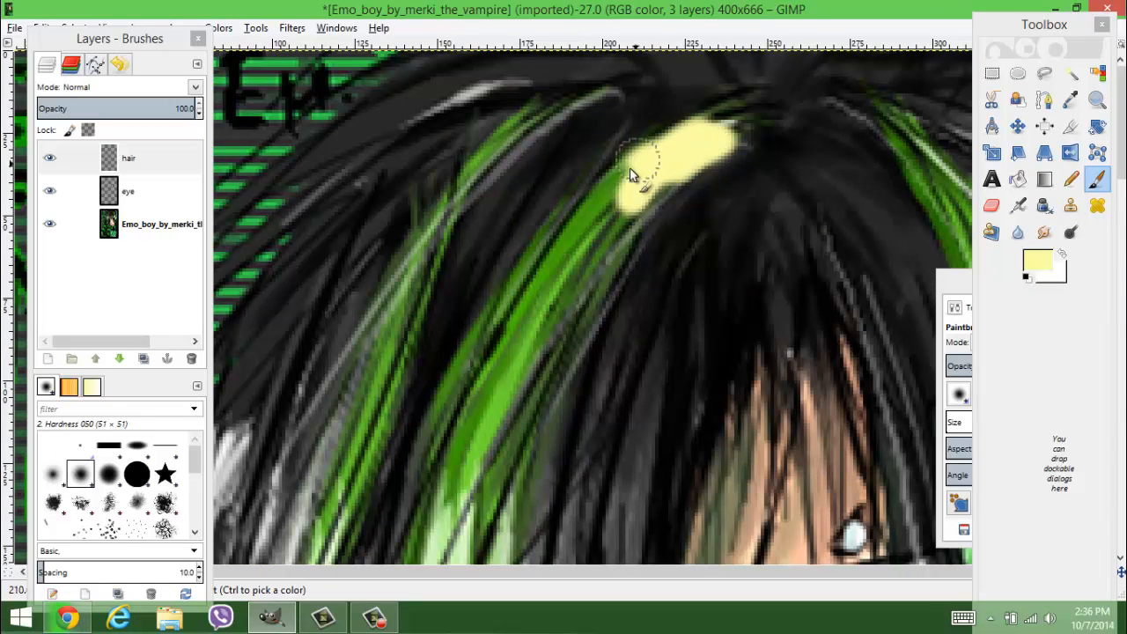
{"action": "mouse_move", "coordinate": [617, 196]}
{"action": "left_mouse_down"}
{"action": "mouse_move", "coordinate": [585, 247]}
{"action": "mouse_move", "coordinate": [617, 182]}
{"action": "mouse_move", "coordinate": [575, 250]}
{"action": "mouse_move", "coordinate": [595, 214]}
{"action": "mouse_move", "coordinate": [546, 257]}
{"action": "mouse_move", "coordinate": [568, 224]}
{"action": "mouse_move", "coordinate": [519, 308]}
{"action": "mouse_move", "coordinate": [545, 262]}
{"action": "mouse_move", "coordinate": [502, 311]}
{"action": "mouse_move", "coordinate": [585, 213]}
{"action": "mouse_move", "coordinate": [545, 287]}
{"action": "mouse_move", "coordinate": [589, 231]}
{"action": "mouse_move", "coordinate": [583, 278]}
{"action": "mouse_move", "coordinate": [610, 265]}
{"action": "mouse_move", "coordinate": [586, 300]}
{"action": "mouse_move", "coordinate": [553, 294]}
{"action": "left_mouse_up"}
{"action": "scroll", "coordinate": [554, 264], "scroll_direction": "down", "scroll_amount": 3}
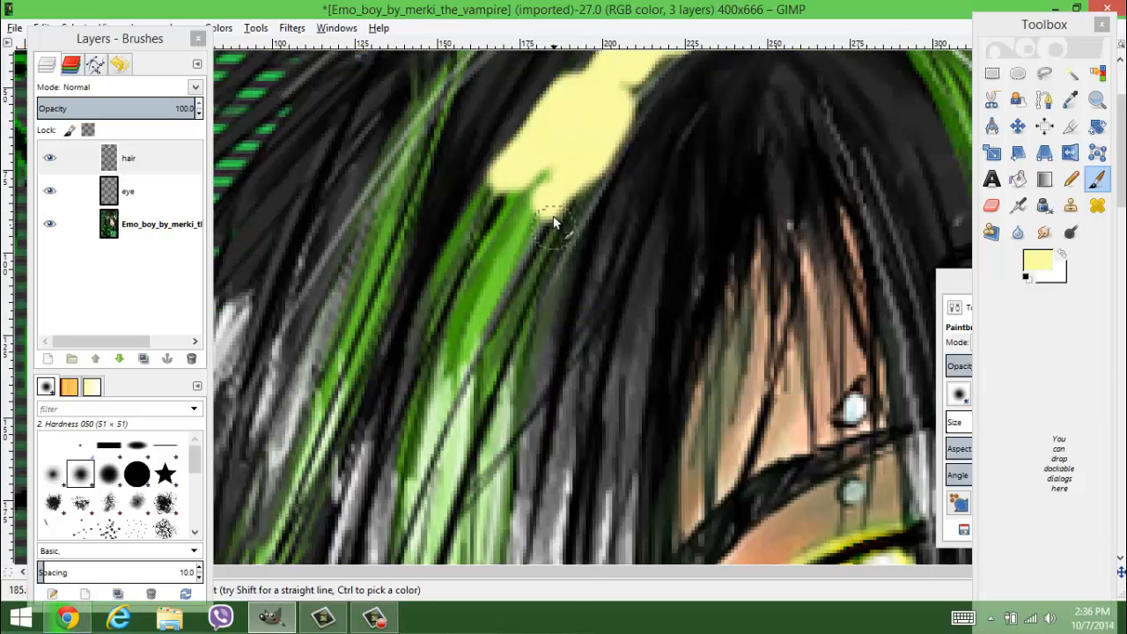
{"action": "mouse_move", "coordinate": [553, 222]}
{"action": "left_mouse_down"}
{"action": "mouse_move", "coordinate": [527, 151]}
{"action": "mouse_move", "coordinate": [476, 211]}
{"action": "mouse_move", "coordinate": [457, 250]}
{"action": "mouse_move", "coordinate": [491, 192]}
{"action": "mouse_move", "coordinate": [455, 278]}
{"action": "mouse_move", "coordinate": [541, 172]}
{"action": "mouse_move", "coordinate": [445, 324]}
{"action": "mouse_move", "coordinate": [560, 157]}
{"action": "mouse_move", "coordinate": [542, 225]}
{"action": "left_mouse_up"}
{"action": "mouse_move", "coordinate": [507, 354]}
{"action": "left_mouse_down"}
{"action": "mouse_move", "coordinate": [510, 311]}
{"action": "mouse_move", "coordinate": [495, 401]}
{"action": "mouse_move", "coordinate": [537, 276]}
{"action": "mouse_move", "coordinate": [504, 375]}
{"action": "mouse_move", "coordinate": [472, 252]}
{"action": "mouse_move", "coordinate": [448, 407]}
{"action": "mouse_move", "coordinate": [490, 315]}
{"action": "left_mouse_up"}
{"action": "scroll", "coordinate": [492, 278], "scroll_direction": "down", "scroll_amount": 5}
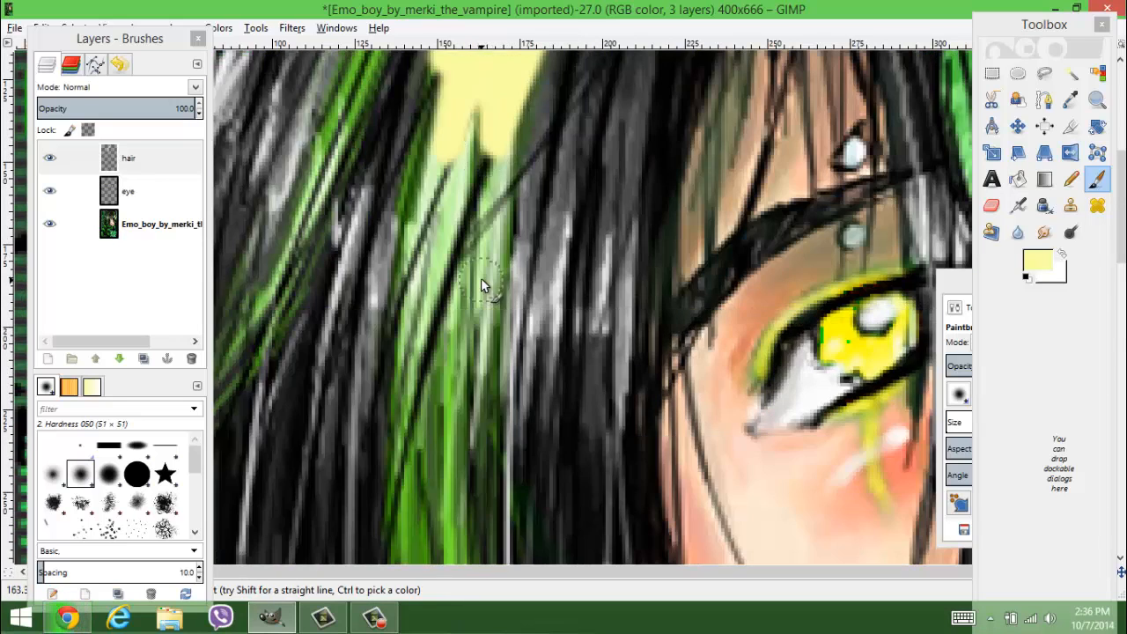
Continue the pale yellow paint over the middle and lower parts of the wide streak, down to its tip at the scarf.
{"action": "mouse_move", "coordinate": [447, 131]}
{"action": "left_mouse_down"}
{"action": "mouse_move", "coordinate": [419, 209]}
{"action": "mouse_move", "coordinate": [451, 71]}
{"action": "mouse_move", "coordinate": [432, 243]}
{"action": "mouse_move", "coordinate": [477, 145]}
{"action": "mouse_move", "coordinate": [455, 271]}
{"action": "mouse_move", "coordinate": [501, 88]}
{"action": "mouse_move", "coordinate": [478, 165]}
{"action": "mouse_move", "coordinate": [470, 110]}
{"action": "mouse_move", "coordinate": [480, 264]}
{"action": "mouse_move", "coordinate": [494, 146]}
{"action": "mouse_move", "coordinate": [467, 369]}
{"action": "left_mouse_up"}
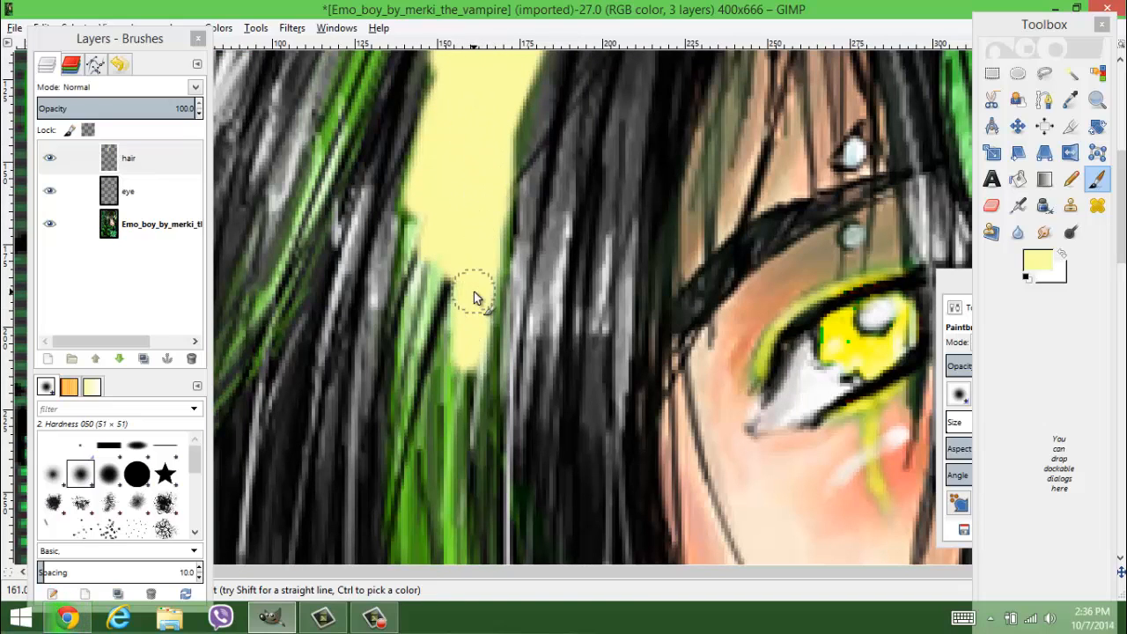
{"action": "scroll", "coordinate": [473, 296], "scroll_direction": "down", "scroll_amount": 3}
{"action": "mouse_move", "coordinate": [406, 207]}
{"action": "left_mouse_down"}
{"action": "mouse_move", "coordinate": [429, 258]}
{"action": "mouse_move", "coordinate": [453, 159]}
{"action": "mouse_move", "coordinate": [458, 234]}
{"action": "left_mouse_up"}
{"action": "mouse_move", "coordinate": [468, 331]}
{"action": "left_mouse_down"}
{"action": "mouse_move", "coordinate": [478, 284]}
{"action": "mouse_move", "coordinate": [475, 352]}
{"action": "mouse_move", "coordinate": [469, 224]}
{"action": "mouse_move", "coordinate": [446, 364]}
{"action": "mouse_move", "coordinate": [425, 278]}
{"action": "mouse_move", "coordinate": [443, 210]}
{"action": "mouse_move", "coordinate": [429, 211]}
{"action": "mouse_move", "coordinate": [419, 293]}
{"action": "mouse_move", "coordinate": [395, 184]}
{"action": "mouse_move", "coordinate": [409, 315]}
{"action": "mouse_move", "coordinate": [418, 257]}
{"action": "mouse_move", "coordinate": [419, 307]}
{"action": "left_mouse_up"}
{"action": "scroll", "coordinate": [420, 303], "scroll_direction": "down", "scroll_amount": 3}
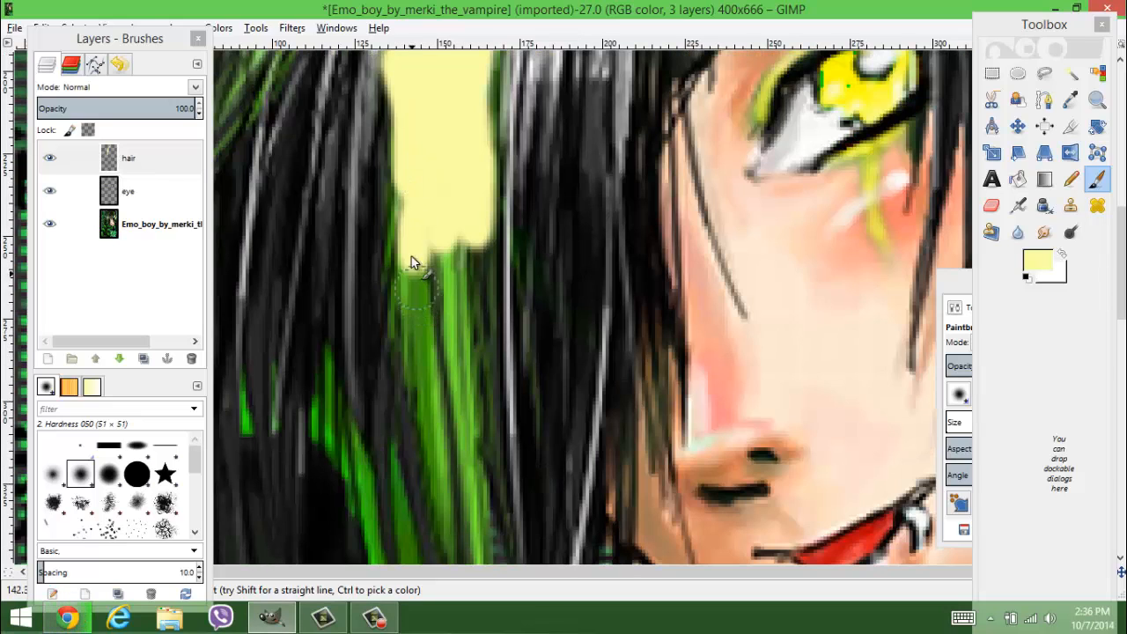
{"action": "mouse_move", "coordinate": [413, 254]}
{"action": "left_mouse_down"}
{"action": "mouse_move", "coordinate": [406, 305]}
{"action": "mouse_move", "coordinate": [412, 221]}
{"action": "mouse_move", "coordinate": [431, 342]}
{"action": "mouse_move", "coordinate": [445, 327]}
{"action": "mouse_move", "coordinate": [460, 257]}
{"action": "mouse_move", "coordinate": [455, 315]}
{"action": "mouse_move", "coordinate": [464, 263]}
{"action": "mouse_move", "coordinate": [480, 374]}
{"action": "mouse_move", "coordinate": [467, 289]}
{"action": "left_mouse_up"}
{"action": "scroll", "coordinate": [468, 290], "scroll_direction": "down", "scroll_amount": 3}
{"action": "mouse_move", "coordinate": [441, 214]}
{"action": "left_mouse_down"}
{"action": "mouse_move", "coordinate": [440, 287]}
{"action": "mouse_move", "coordinate": [426, 227]}
{"action": "mouse_move", "coordinate": [461, 373]}
{"action": "mouse_move", "coordinate": [475, 278]}
{"action": "mouse_move", "coordinate": [468, 419]}
{"action": "mouse_move", "coordinate": [488, 485]}
{"action": "mouse_move", "coordinate": [486, 331]}
{"action": "mouse_move", "coordinate": [467, 209]}
{"action": "mouse_move", "coordinate": [448, 252]}
{"action": "left_mouse_up"}
{"action": "scroll", "coordinate": [441, 237], "scroll_direction": "down", "scroll_amount": 3}
{"action": "scroll", "coordinate": [441, 237], "scroll_direction": "down", "scroll_amount": 2}
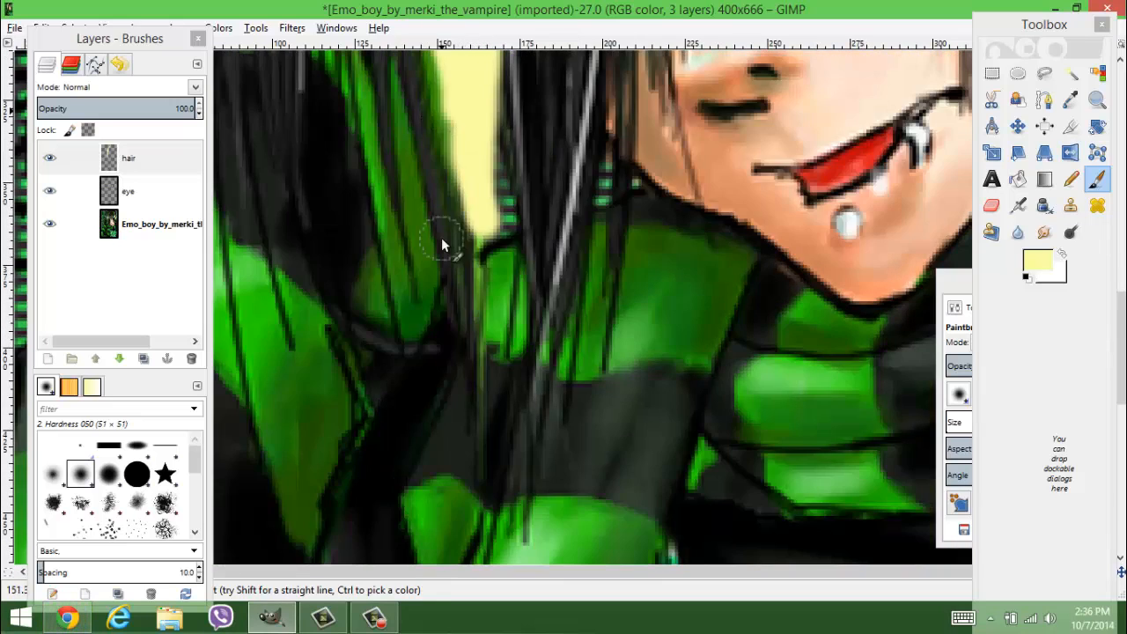
{"action": "scroll", "coordinate": [441, 238], "scroll_direction": "up", "scroll_amount": 2}
View the whole portrait and toggle the visibility of the hair, eye and original image layers to compare the painted areas.
{"action": "left_click", "coordinate": [1097, 100]}
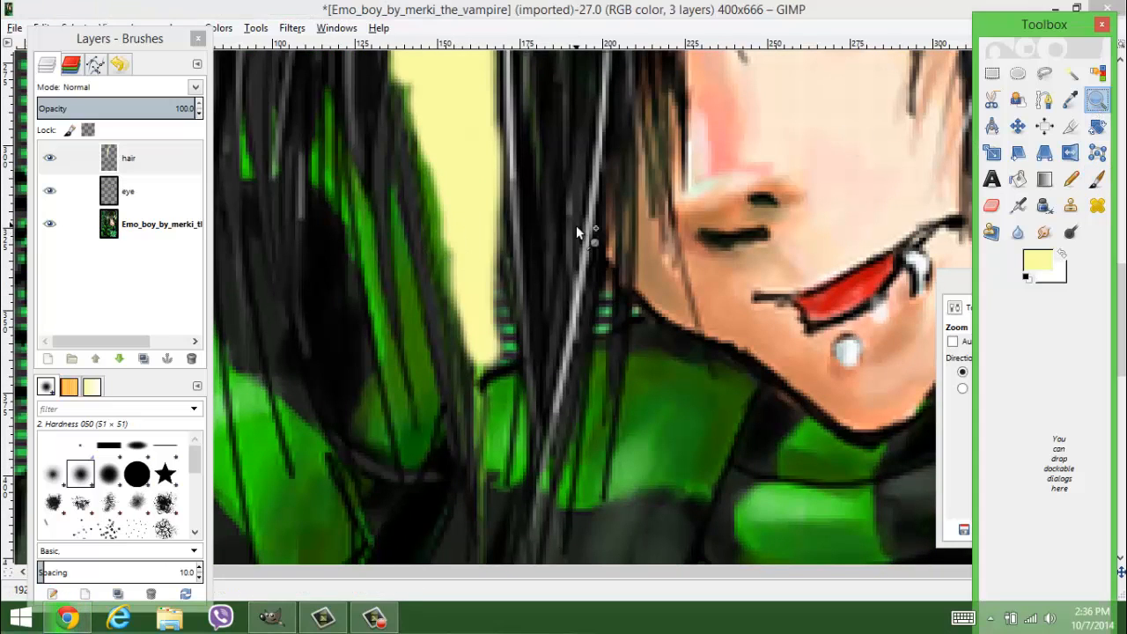
{"action": "left_click", "coordinate": [576, 226], "text": "ctrl"}
{"action": "left_click", "coordinate": [581, 247], "text": "ctrl"}
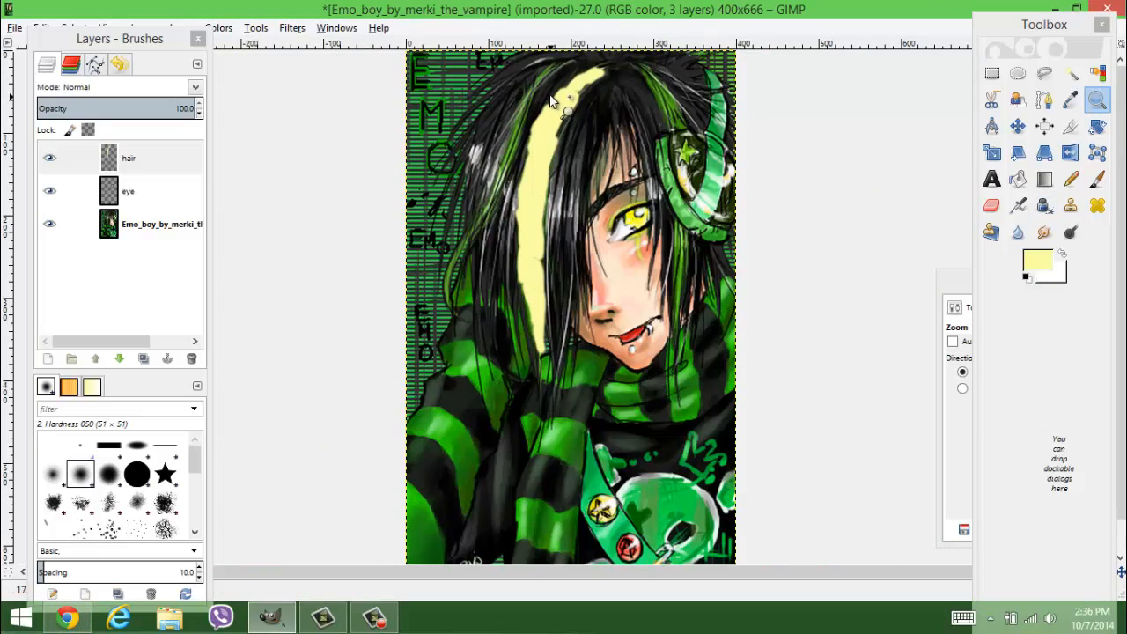
{"action": "left_click", "coordinate": [48, 159]}
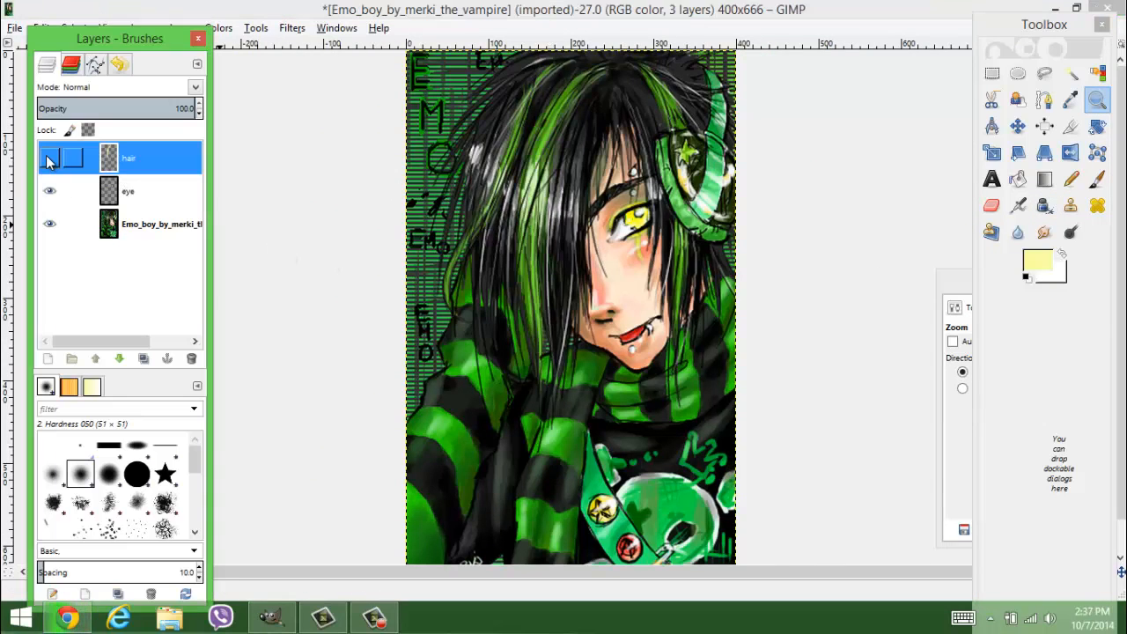
{"action": "left_click", "coordinate": [48, 159]}
{"action": "left_click", "coordinate": [49, 224]}
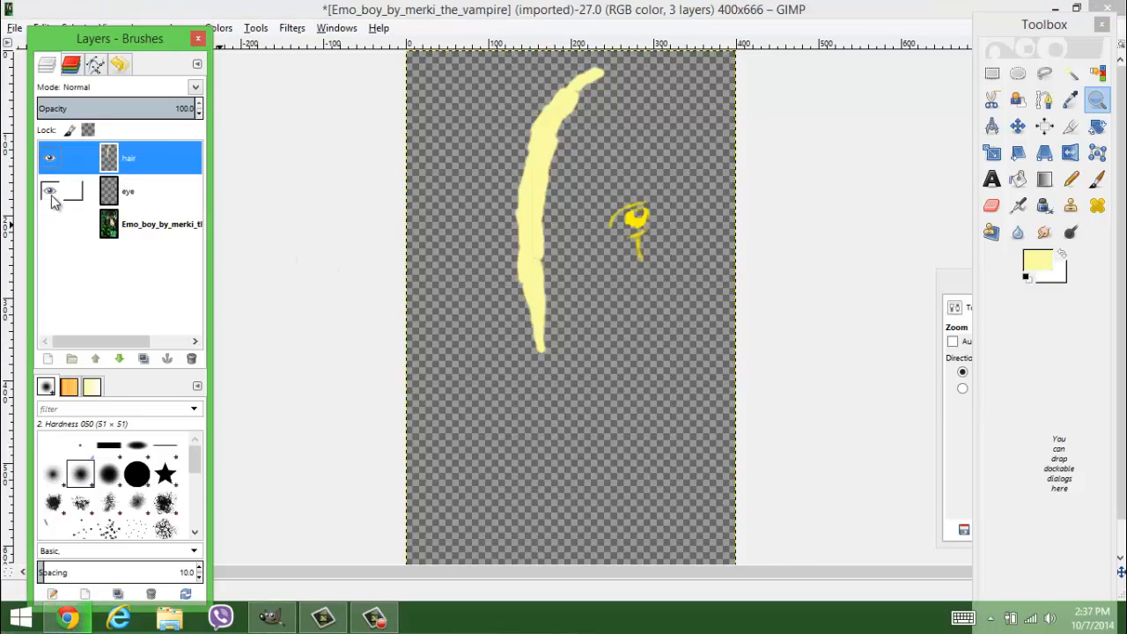
{"action": "left_click", "coordinate": [49, 191]}
{"action": "left_click", "coordinate": [49, 191]}
{"action": "left_click", "coordinate": [49, 192]}
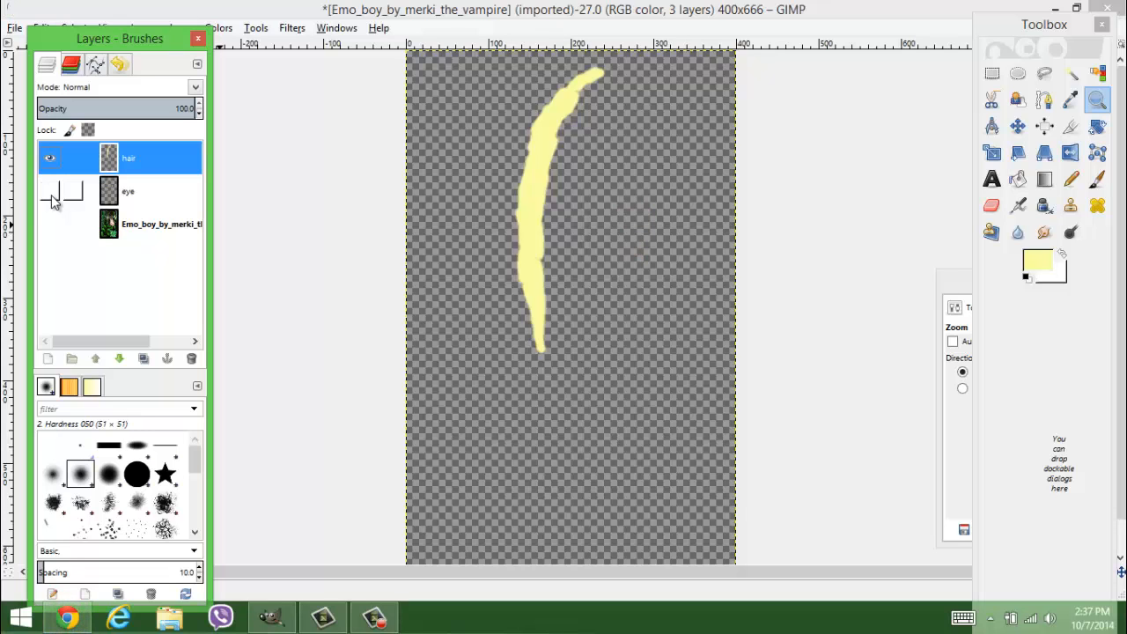
{"action": "left_click", "coordinate": [49, 192]}
{"action": "left_click", "coordinate": [49, 224]}
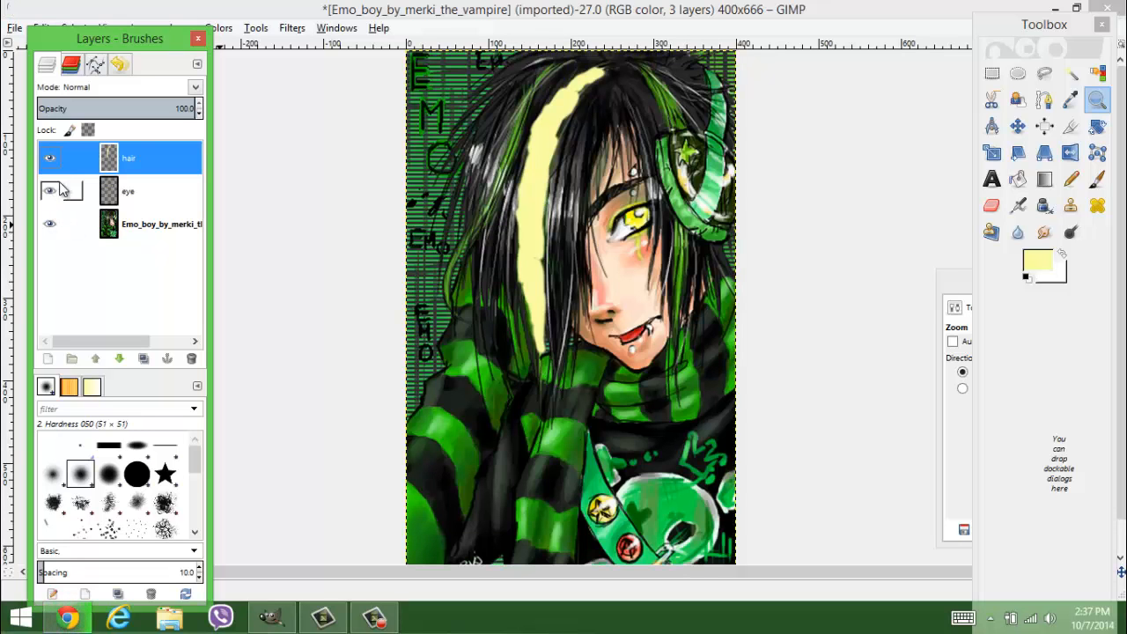
Set the hair layer's blend mode to Hue and inspect the recoloured streak close up.
{"action": "left_click", "coordinate": [195, 87]}
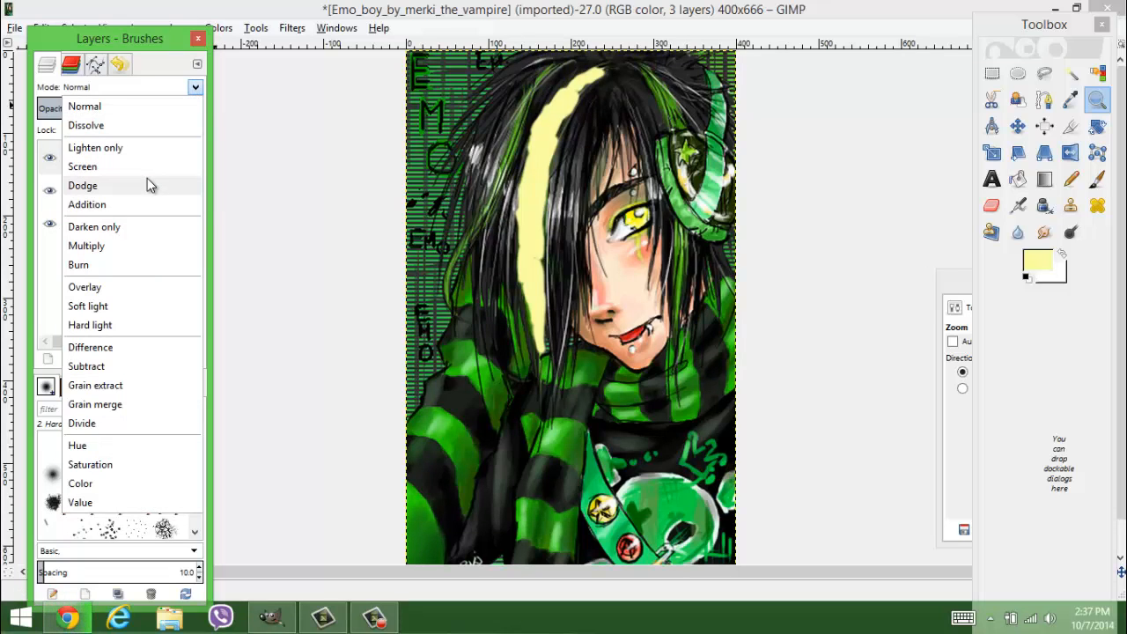
{"action": "left_click", "coordinate": [101, 449]}
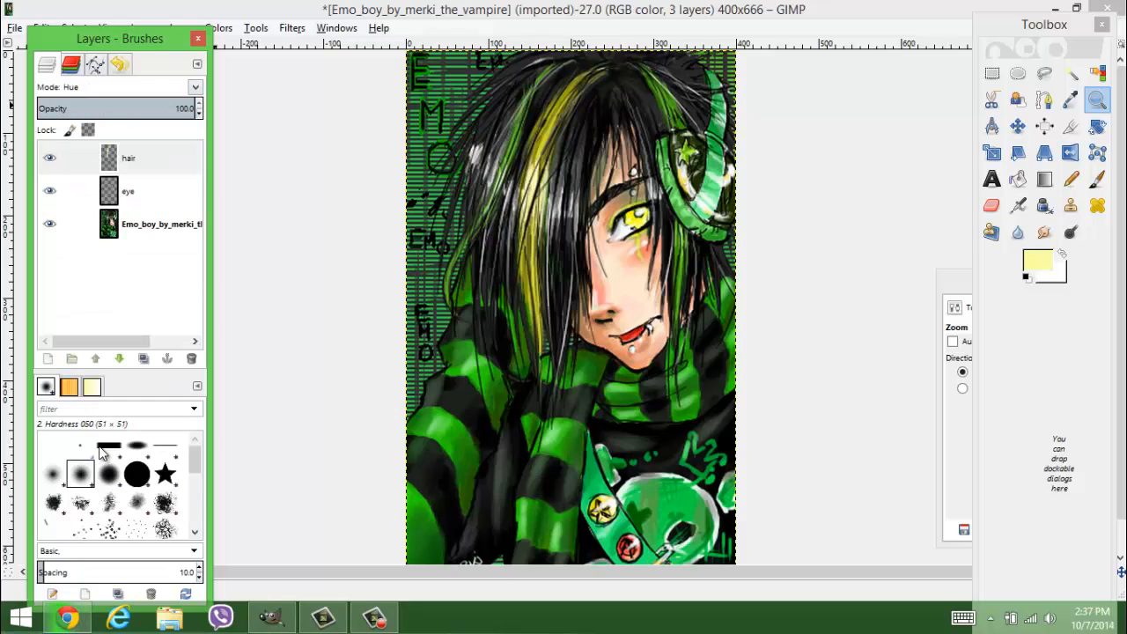
{"action": "left_click_drag", "start_coordinate": [515, 180], "coordinate": [570, 239]}
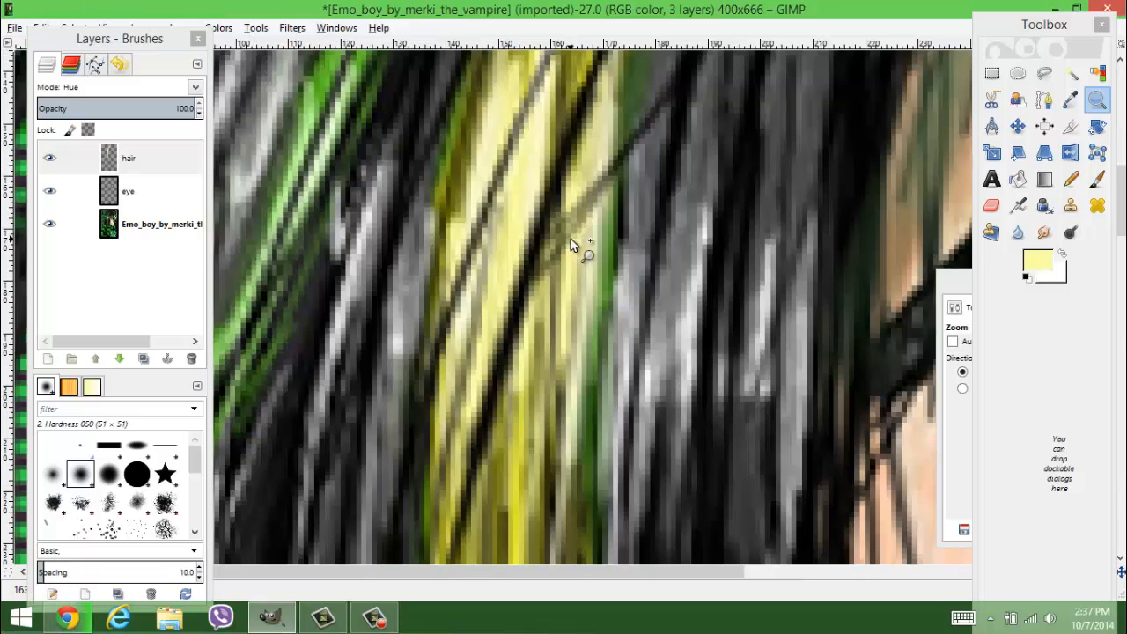
{"action": "left_click", "coordinate": [606, 254], "text": "ctrl"}
{"action": "left_click", "coordinate": [606, 254], "text": "ctrl"}
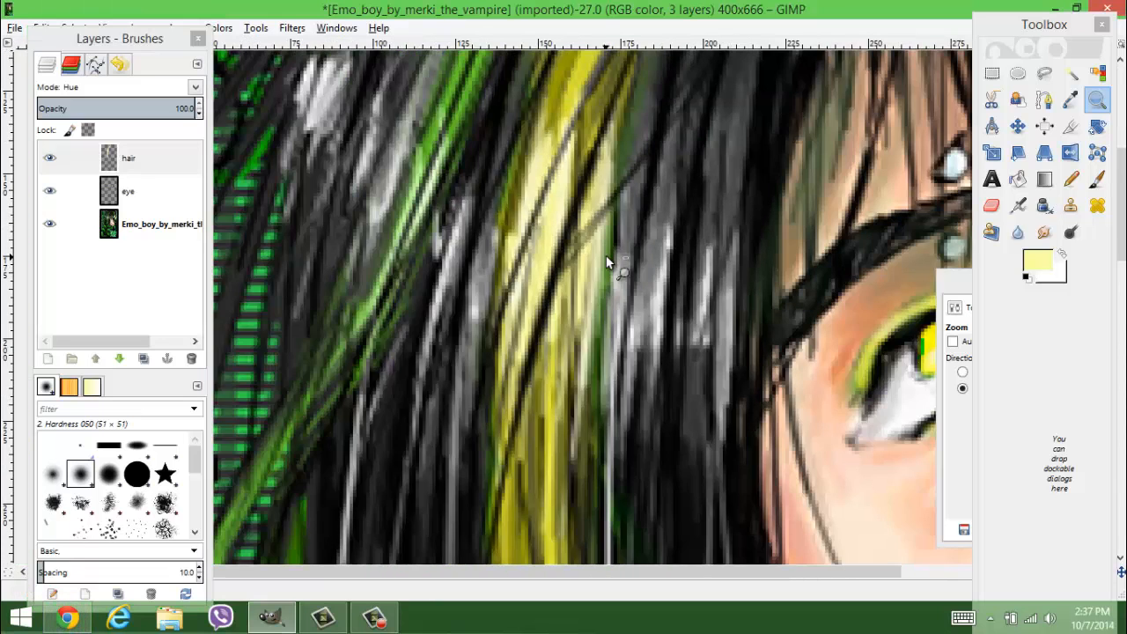
{"action": "left_click", "coordinate": [606, 254], "text": "ctrl"}
{"action": "left_click", "coordinate": [481, 190], "text": "ctrl"}
{"action": "left_click", "coordinate": [481, 190], "text": "ctrl"}
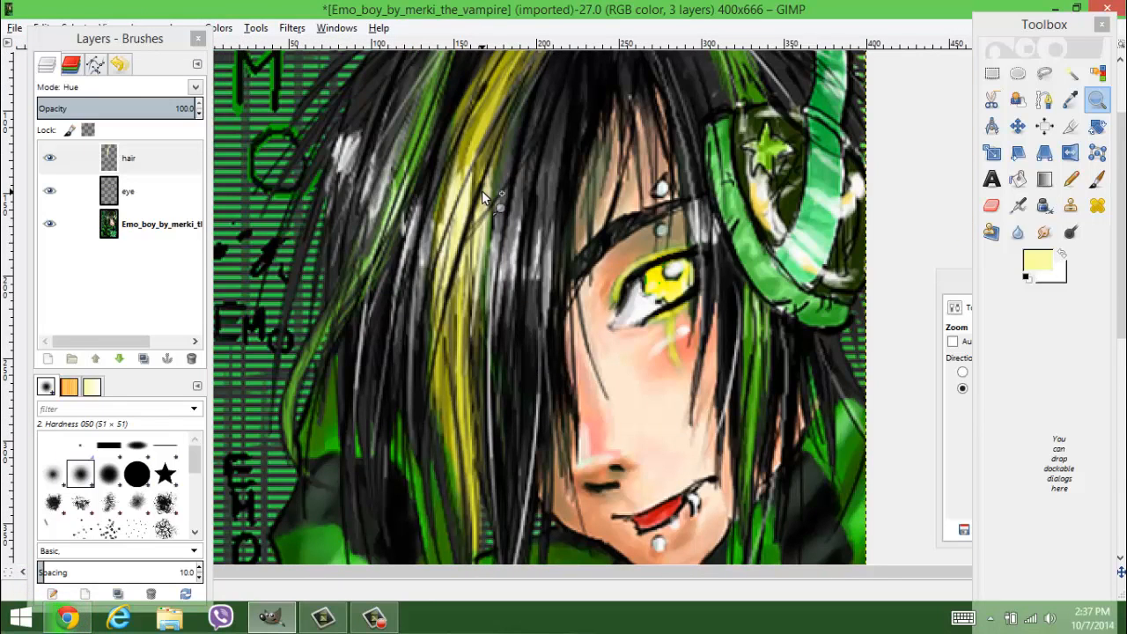
Inspect the recoloured hair streak close up and compare it with the rest of the portrait.
{"action": "left_click_drag", "start_coordinate": [467, 148], "coordinate": [495, 203]}
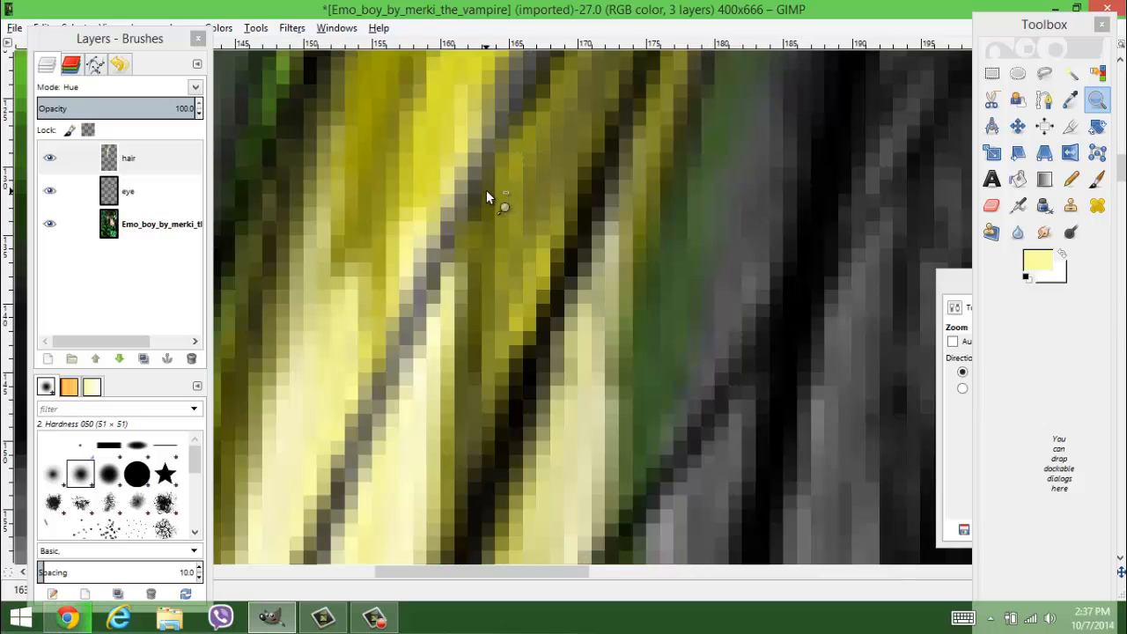
{"action": "left_click", "coordinate": [486, 190], "text": "ctrl"}
{"action": "left_click", "coordinate": [486, 189], "text": "ctrl"}
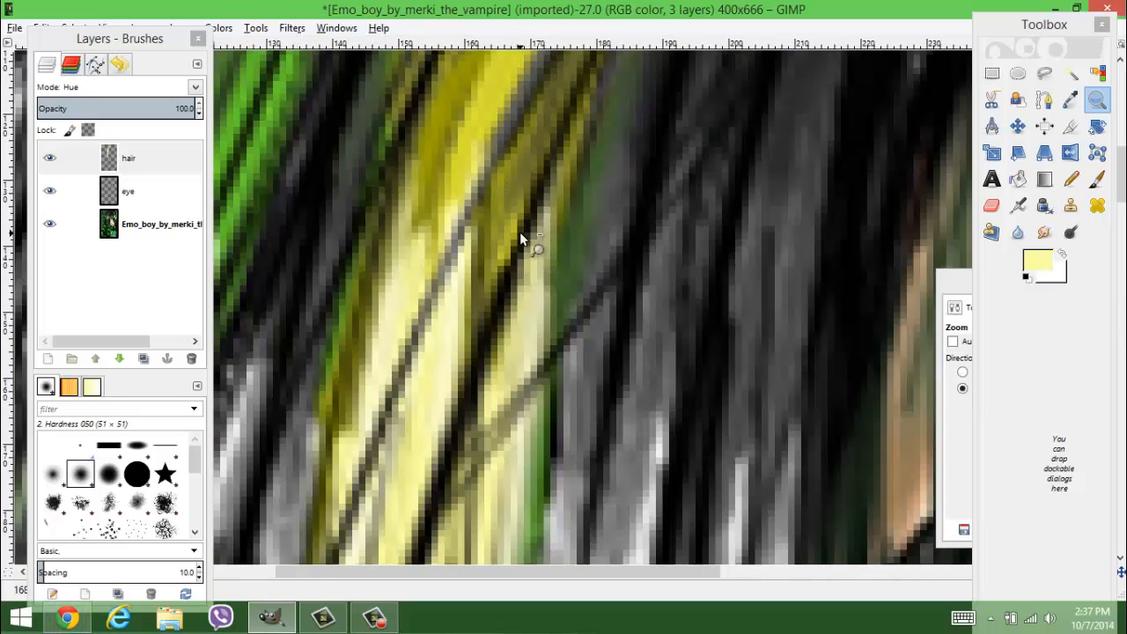
{"action": "left_click", "coordinate": [519, 232], "text": "ctrl"}
{"action": "left_click", "coordinate": [519, 231], "text": "ctrl"}
{"action": "left_click", "coordinate": [520, 232], "text": "ctrl"}
{"action": "left_click", "coordinate": [519, 232], "text": "ctrl"}
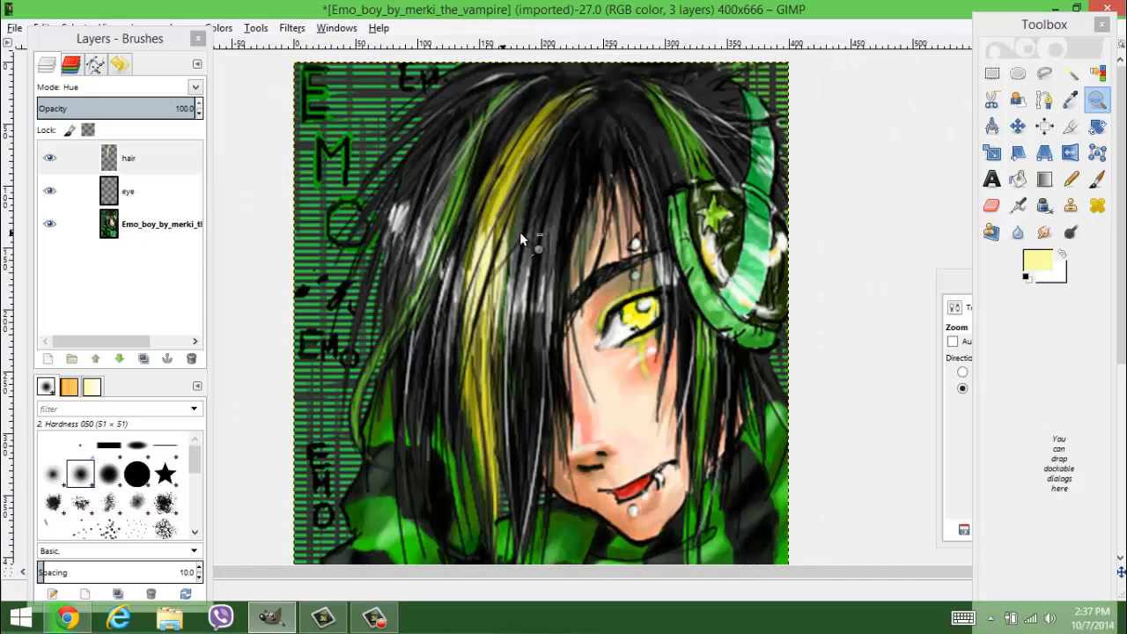
{"action": "left_click", "coordinate": [519, 231], "text": "ctrl"}
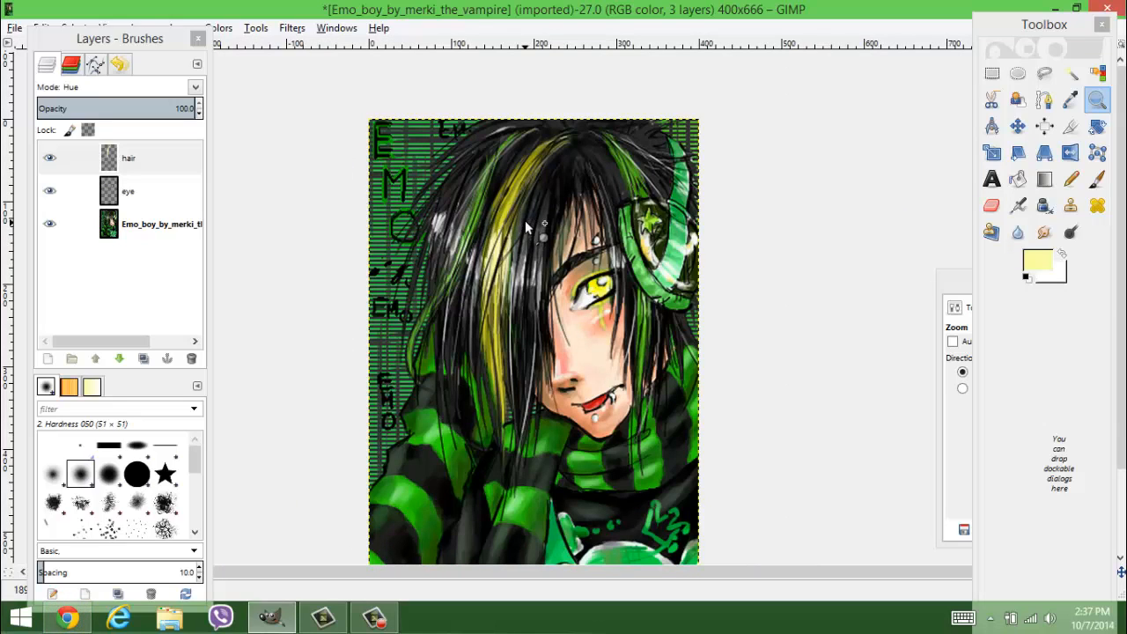
Select the Paintbrush with the pale yellow foreground colour and enlarge its brush size to 1099.19.
{"action": "left_click", "coordinate": [1096, 179]}
{"action": "left_click", "coordinate": [960, 291]}
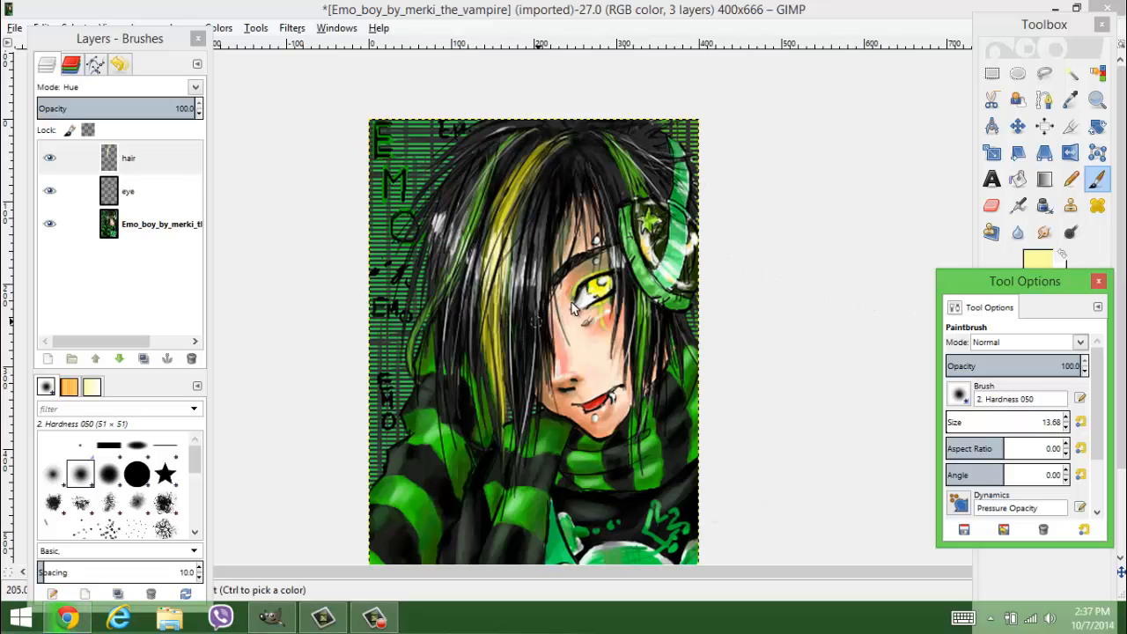
{"action": "scroll", "coordinate": [689, 304], "scroll_direction": "down", "scroll_amount": 3}
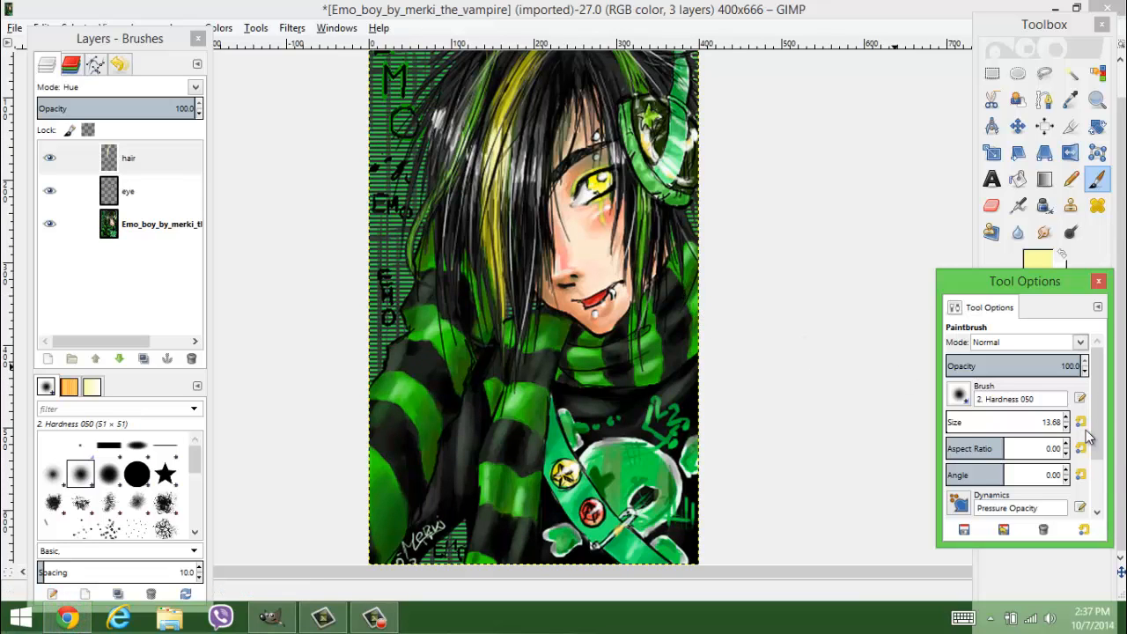
{"action": "left_click", "coordinate": [1030, 262]}
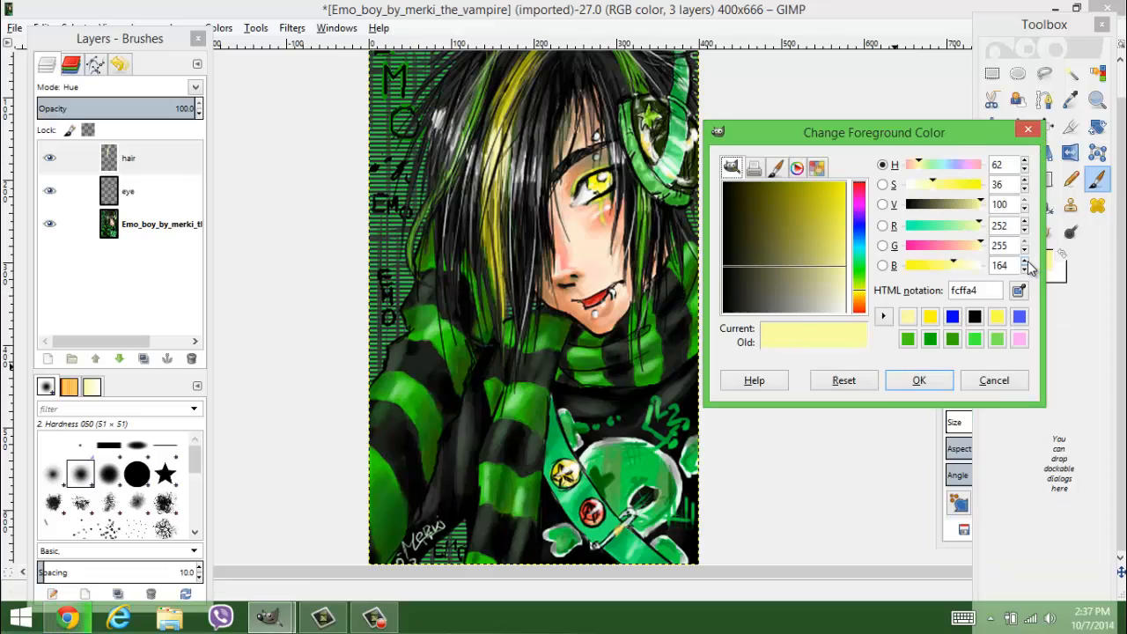
{"action": "left_click", "coordinate": [1026, 132]}
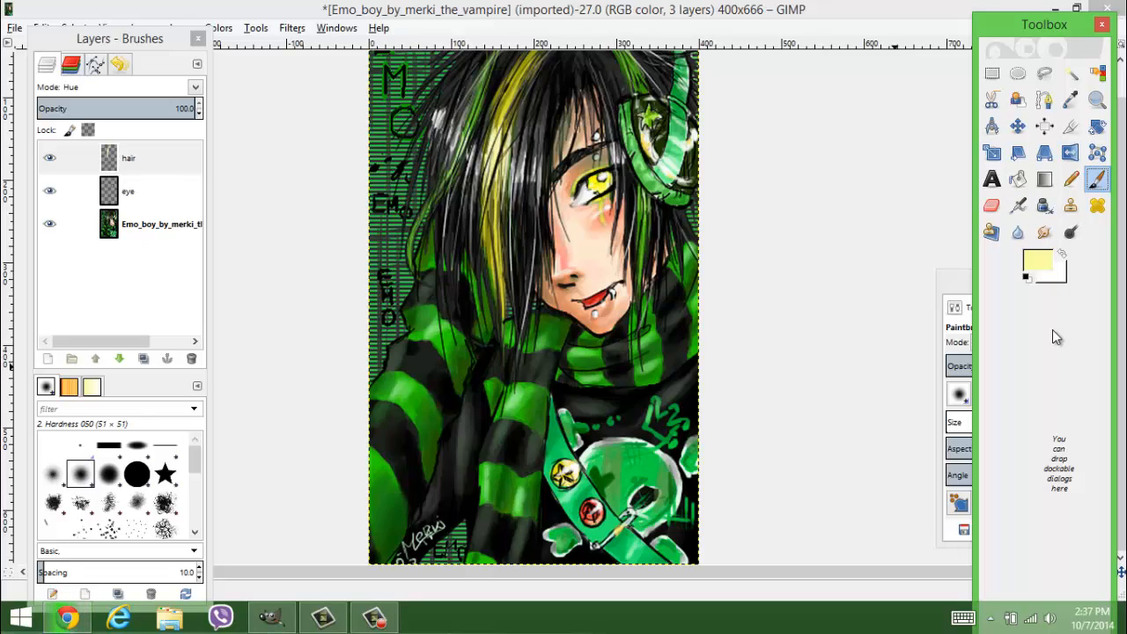
{"action": "left_click", "coordinate": [958, 291]}
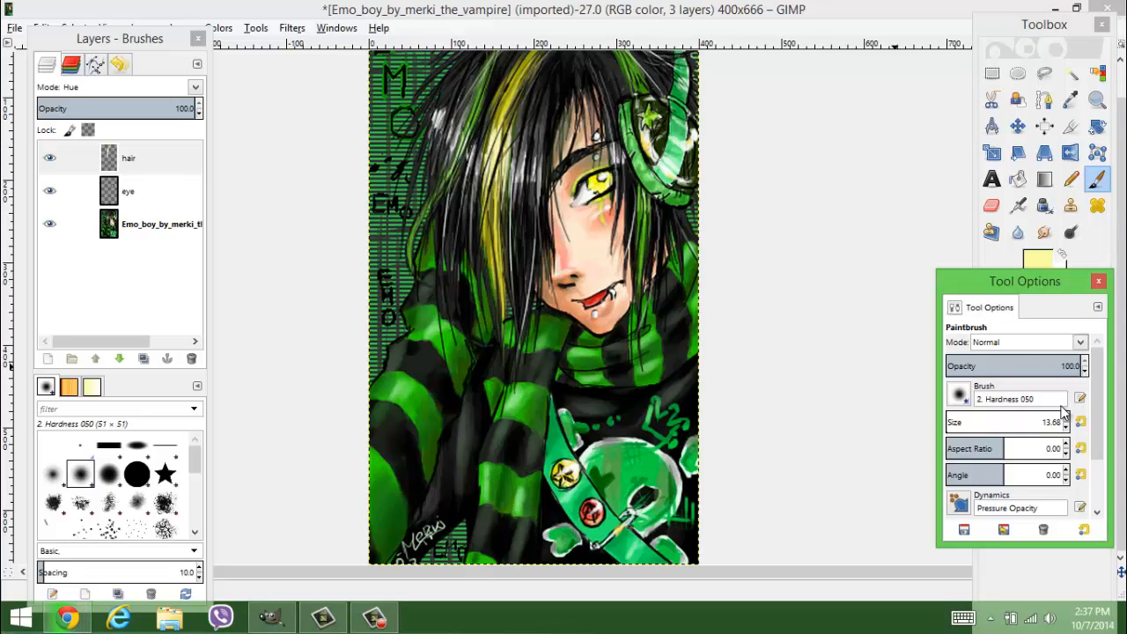
{"action": "left_click_drag", "start_coordinate": [1053, 422], "coordinate": [1063, 422]}
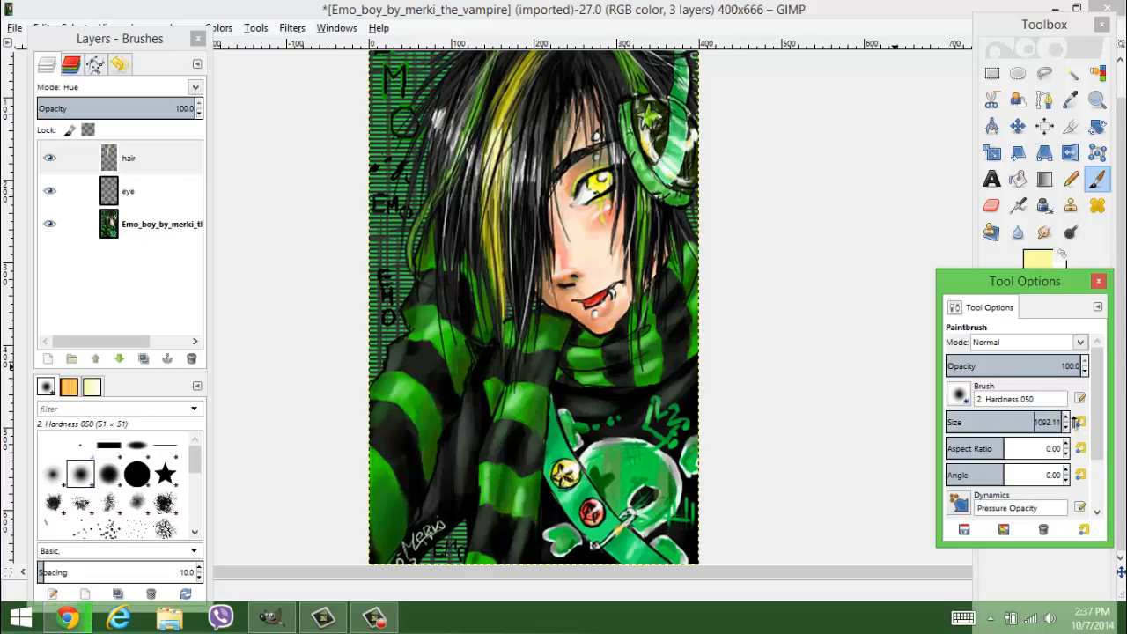
Try painting pale yellow over the entire image on the hair layer, and undo the stroke.
{"action": "left_click", "coordinate": [394, 252]}
{"action": "mouse_move", "coordinate": [394, 253]}
{"action": "left_mouse_down"}
{"action": "mouse_move", "coordinate": [414, 370]}
{"action": "mouse_move", "coordinate": [529, 441]}
{"action": "mouse_move", "coordinate": [634, 423]}
{"action": "left_mouse_up"}
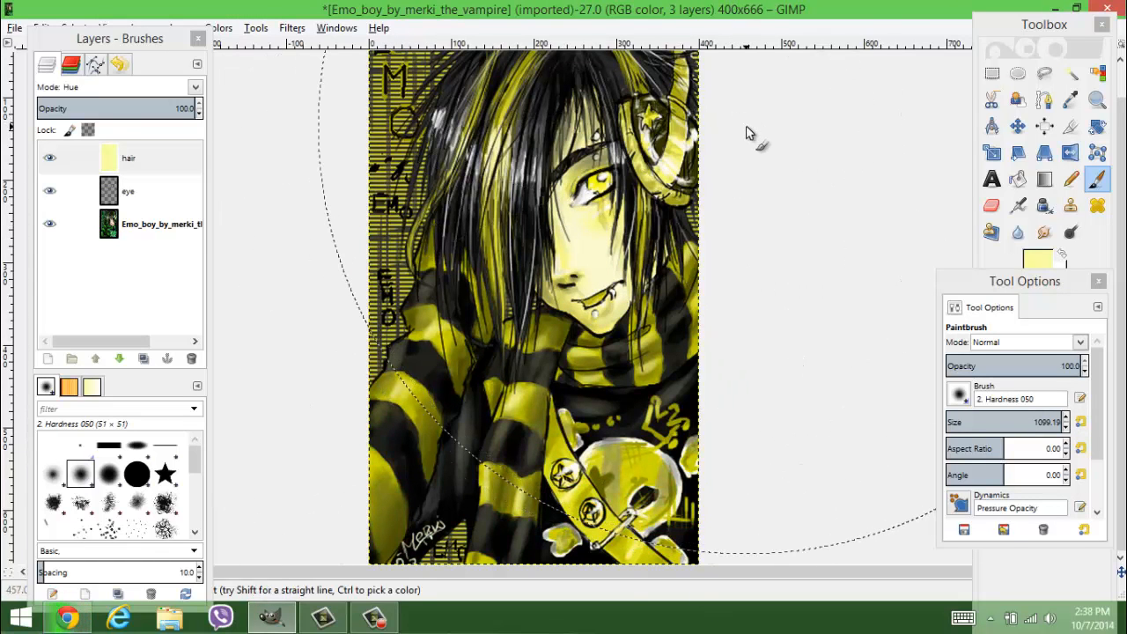
{"action": "left_click", "coordinate": [18, 29]}
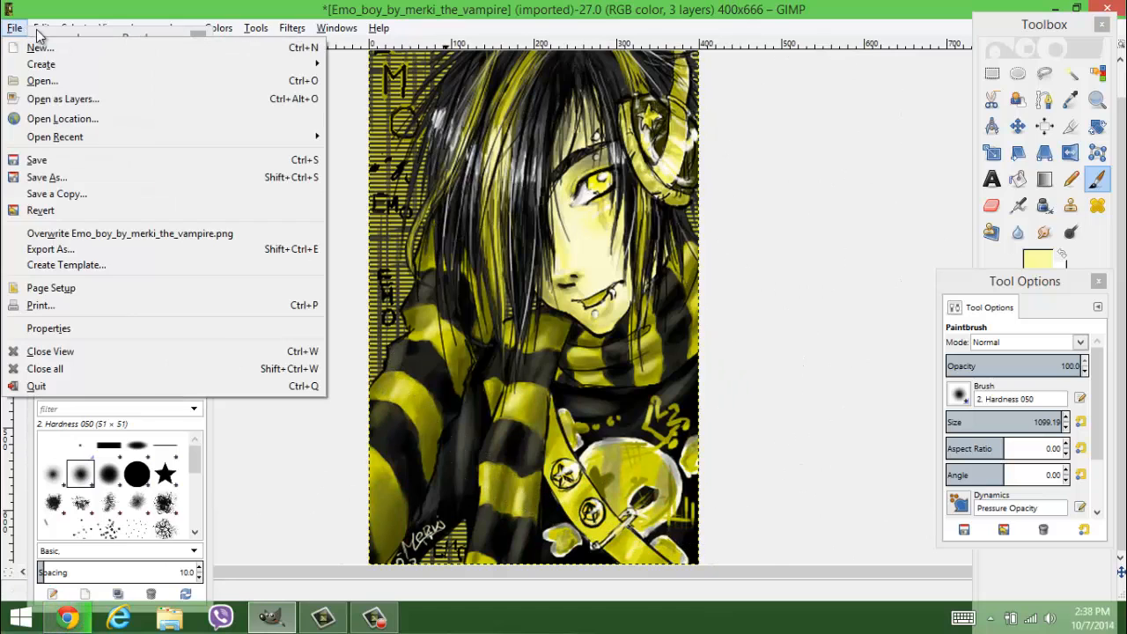
{"action": "left_click", "coordinate": [55, 46]}
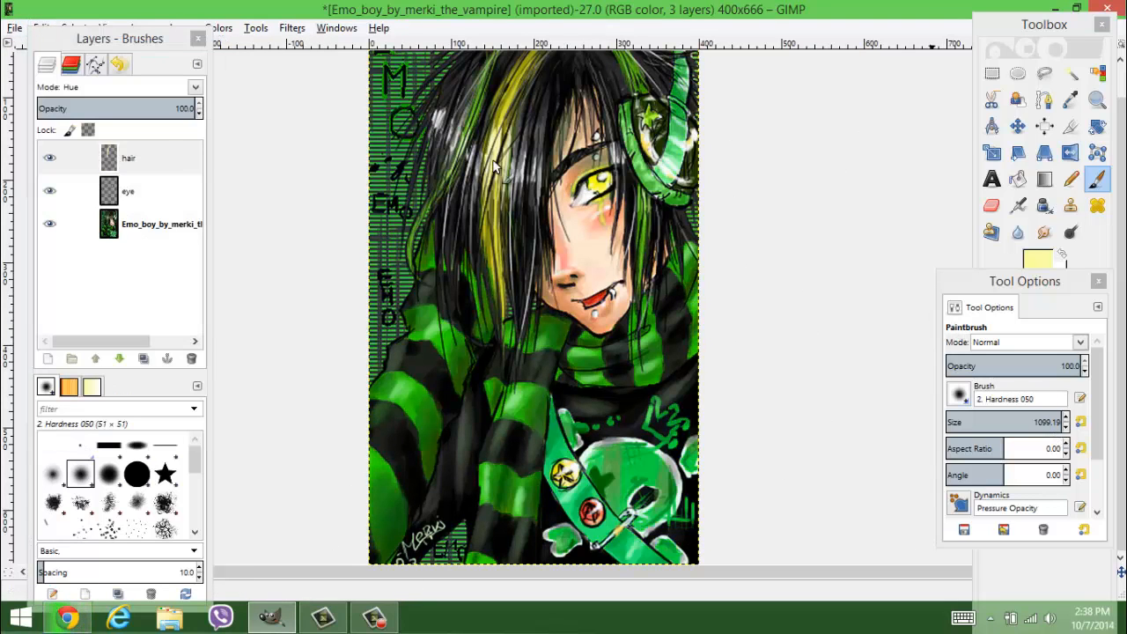
Create a transparent layer named Background/overlay and paint it entirely pale yellow.
{"action": "right_click", "coordinate": [134, 322]}
{"action": "left_click", "coordinate": [188, 37]}
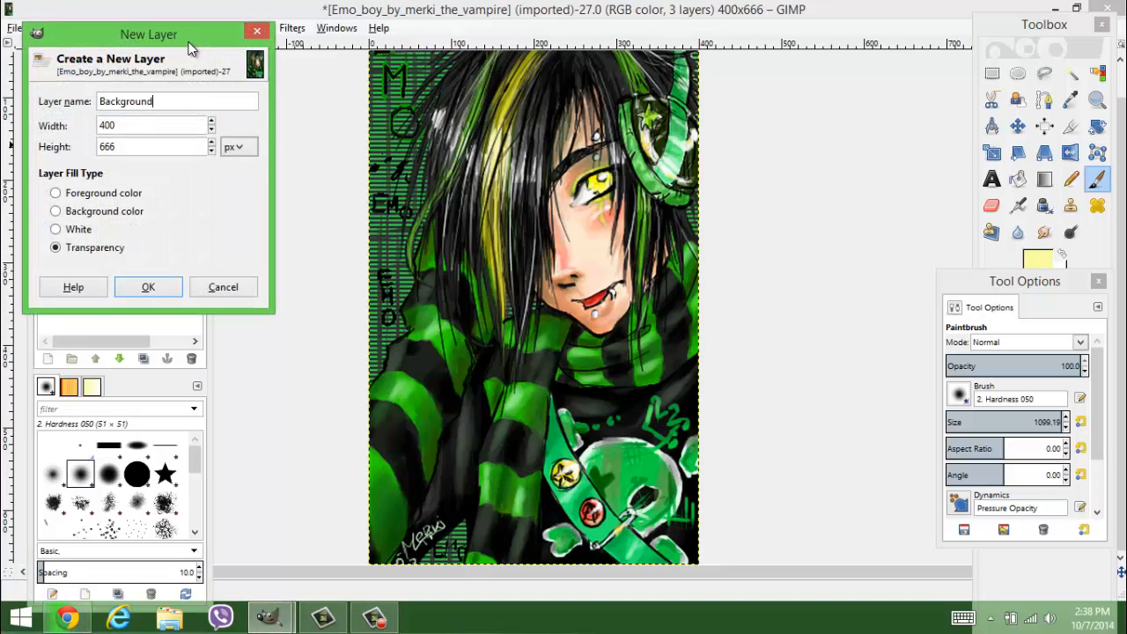
{"action": "key", "text": "Return"}
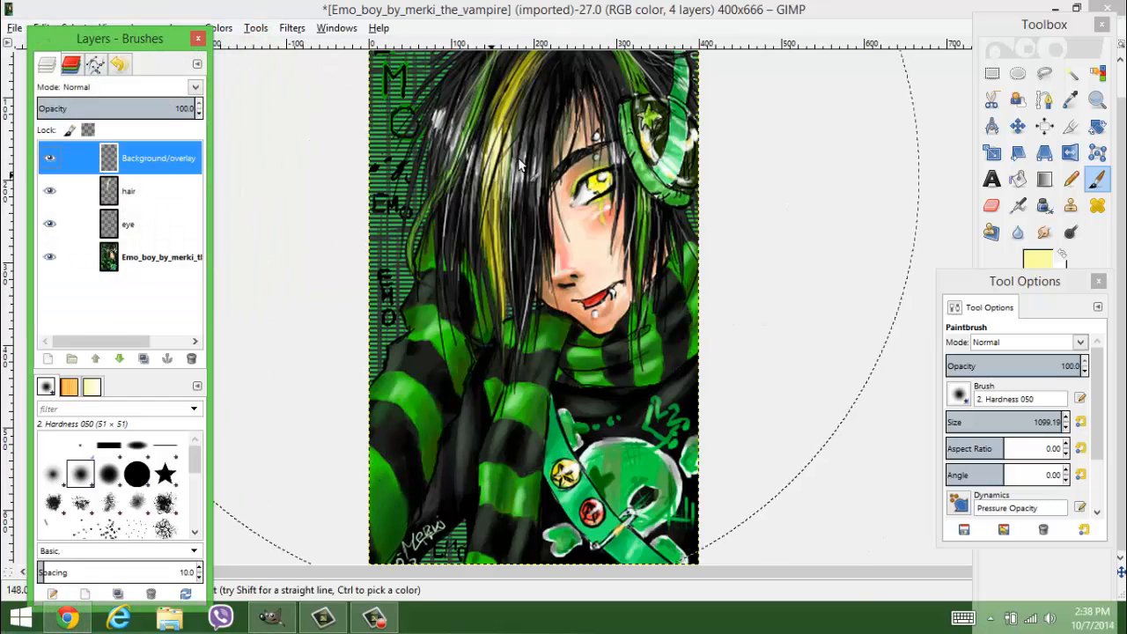
{"action": "left_click", "coordinate": [651, 93]}
{"action": "mouse_move", "coordinate": [651, 92]}
{"action": "left_mouse_down"}
{"action": "mouse_move", "coordinate": [779, 327]}
{"action": "mouse_move", "coordinate": [721, 564]}
{"action": "left_mouse_up"}
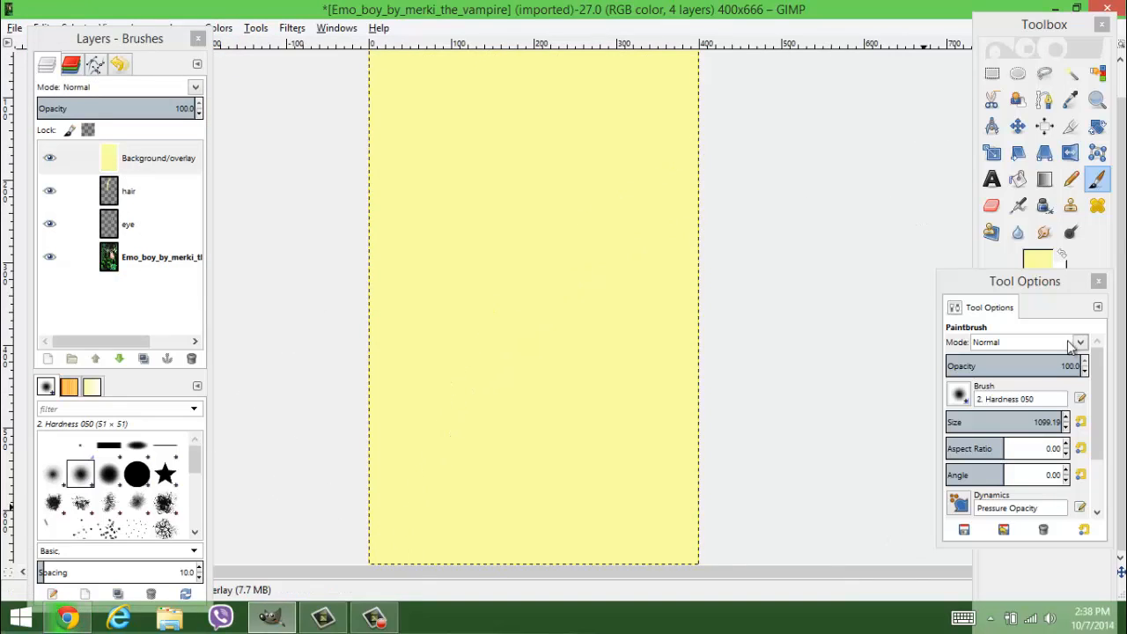
Try the Screen and Saturation blend modes on the Background/overlay layer.
{"action": "left_click", "coordinate": [193, 90]}
{"action": "left_click", "coordinate": [164, 168]}
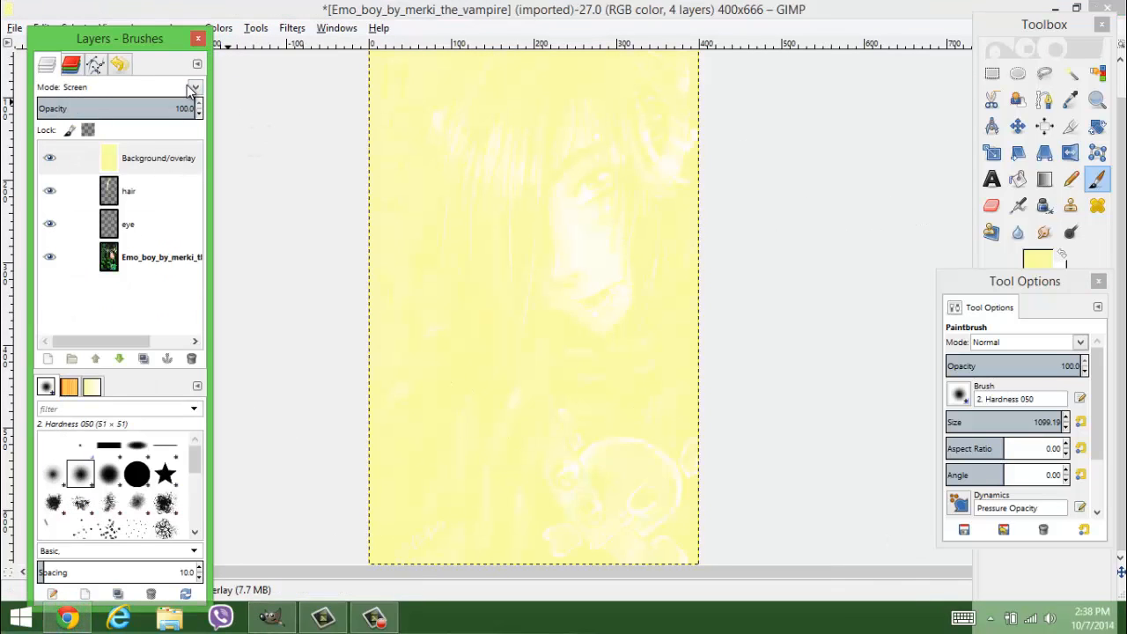
{"action": "left_click", "coordinate": [197, 89]}
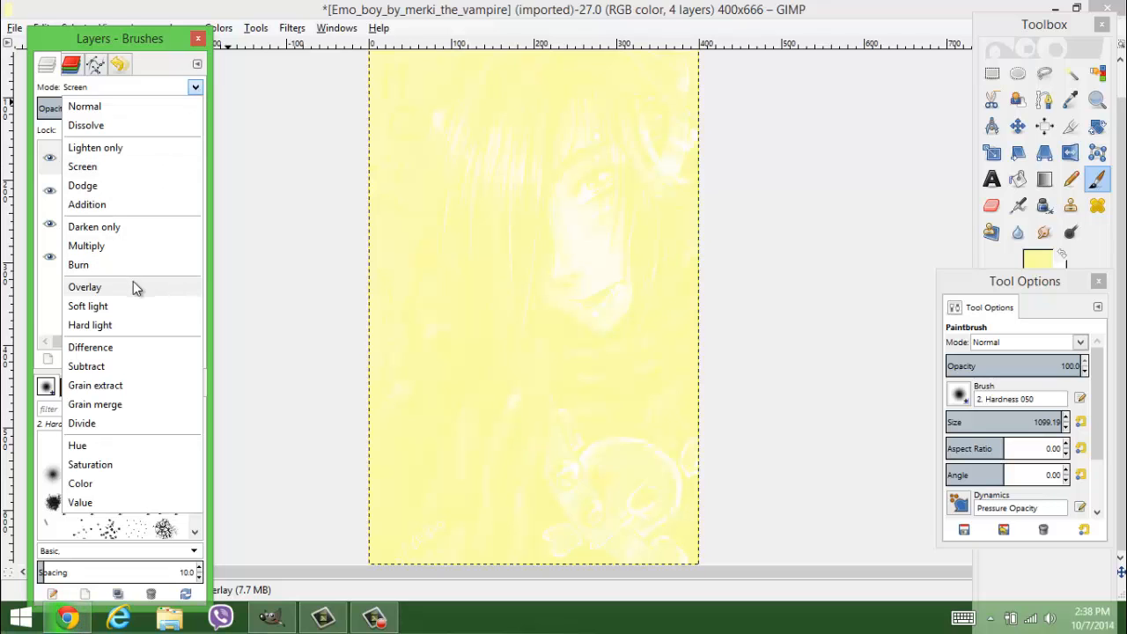
{"action": "left_click", "coordinate": [121, 473]}
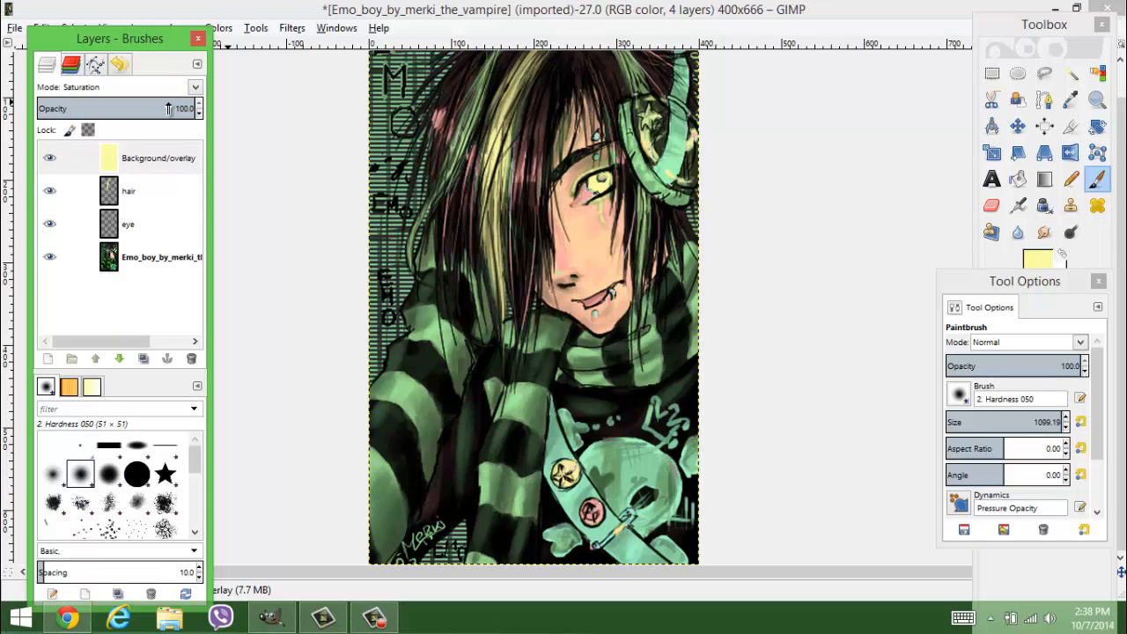
Set the Background/overlay layer's blend mode to Hue and check the recoloured portrait.
{"action": "left_click", "coordinate": [195, 89]}
{"action": "left_click", "coordinate": [119, 443]}
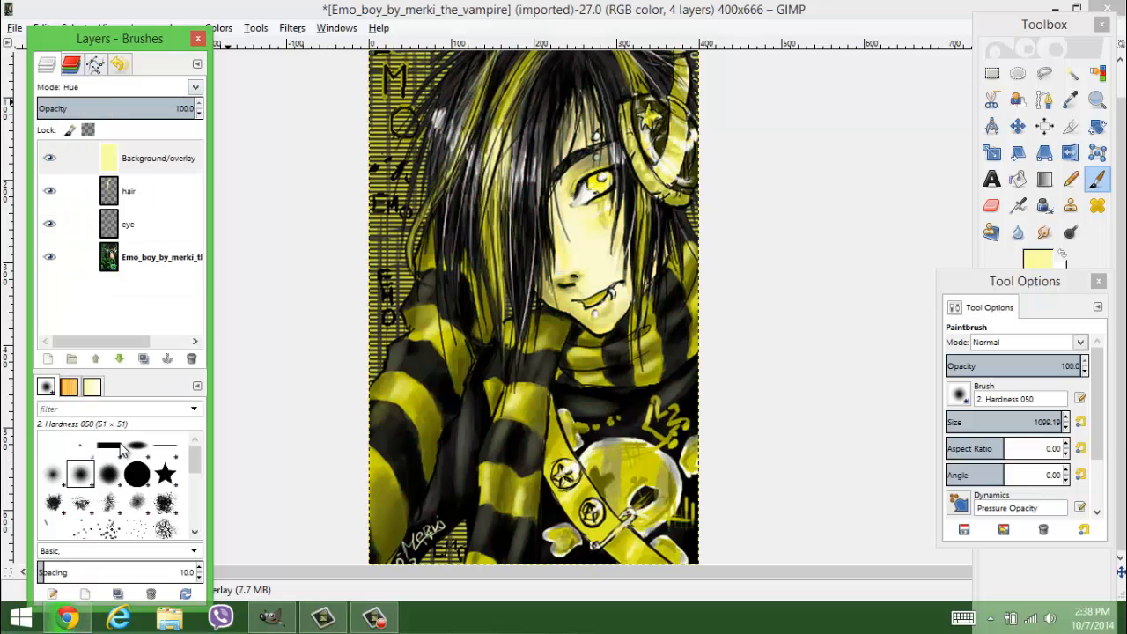
{"action": "scroll", "coordinate": [350, 271], "scroll_direction": "up", "scroll_amount": 1}
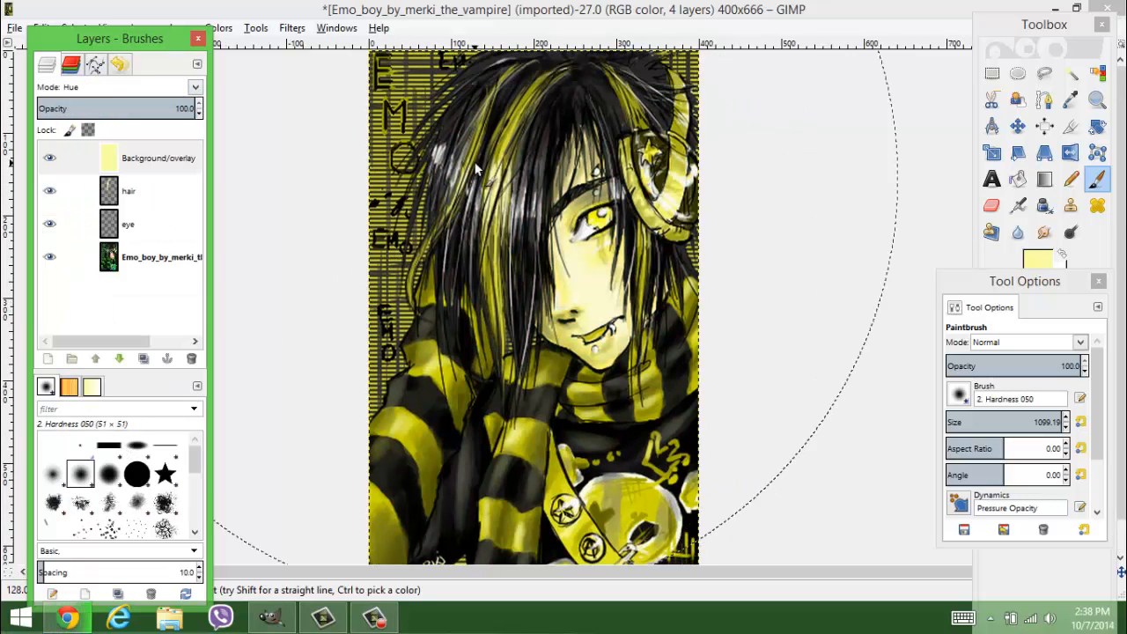
{"action": "scroll", "coordinate": [486, 144], "scroll_direction": "down", "scroll_amount": 1}
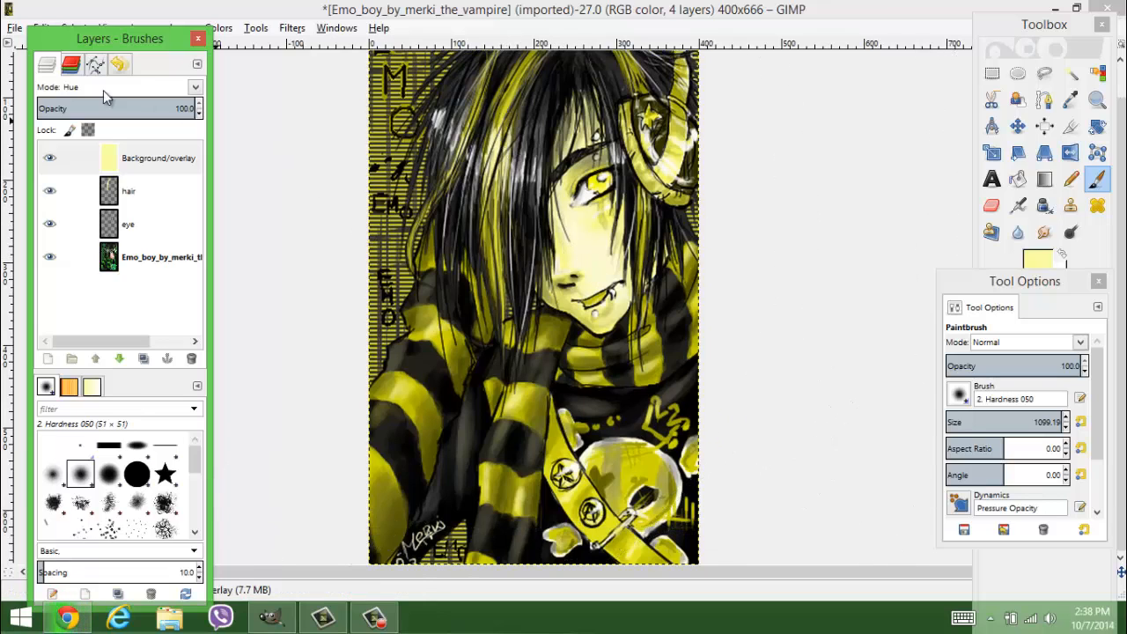
Choose the Eraser for the Background/overlay layer and lower its brush size to 1056.19.
{"action": "left_click", "coordinate": [128, 158]}
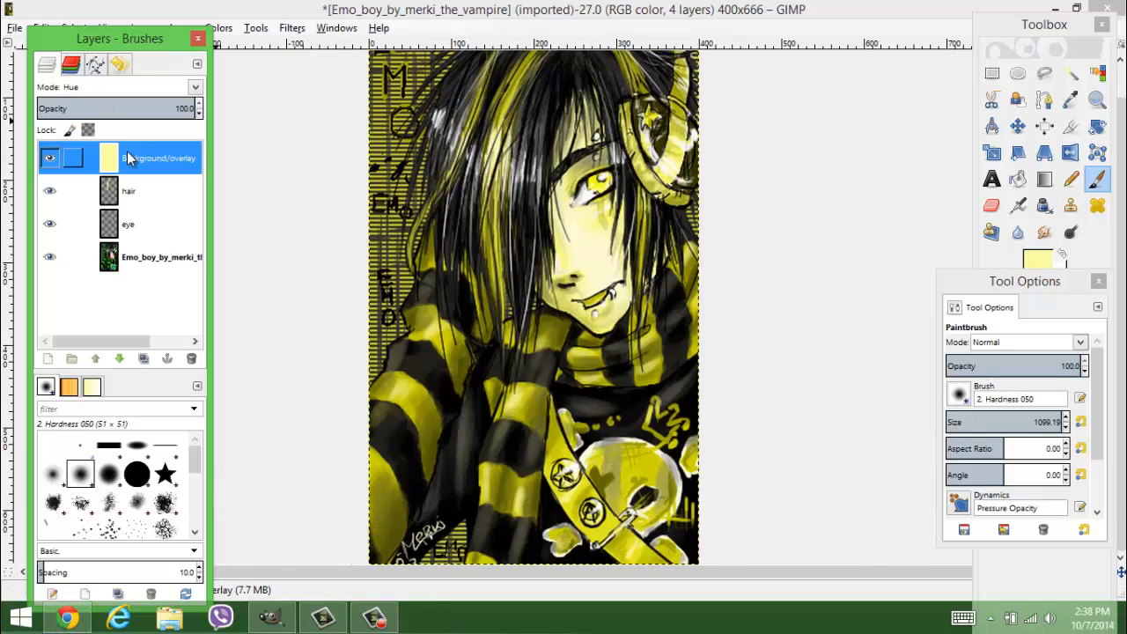
{"action": "left_click", "coordinate": [991, 206]}
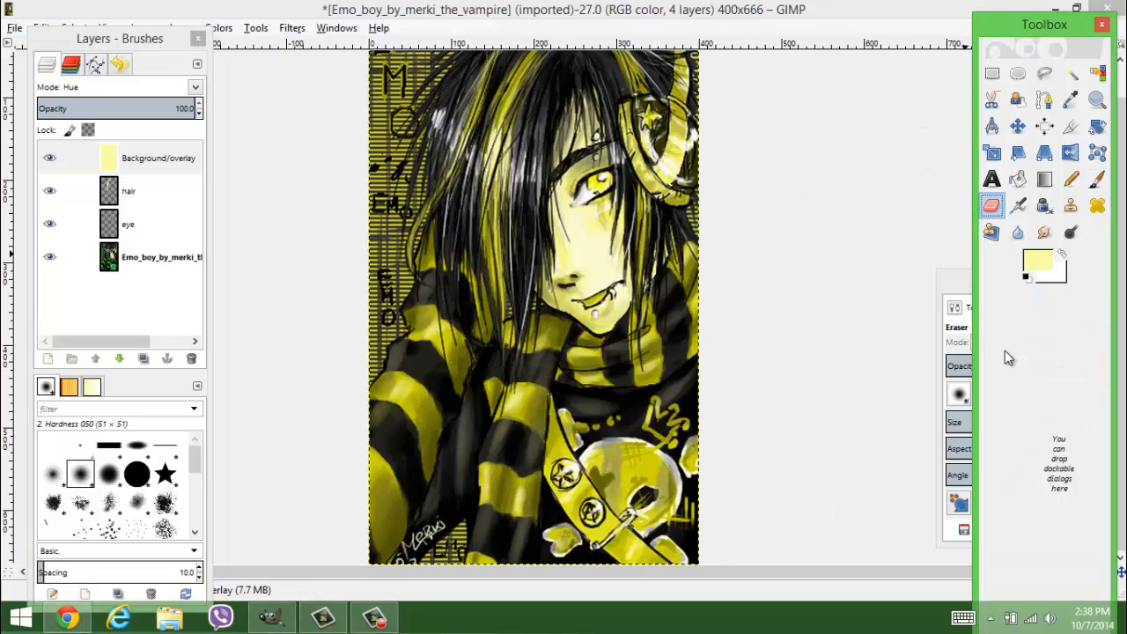
{"action": "left_click", "coordinate": [958, 292]}
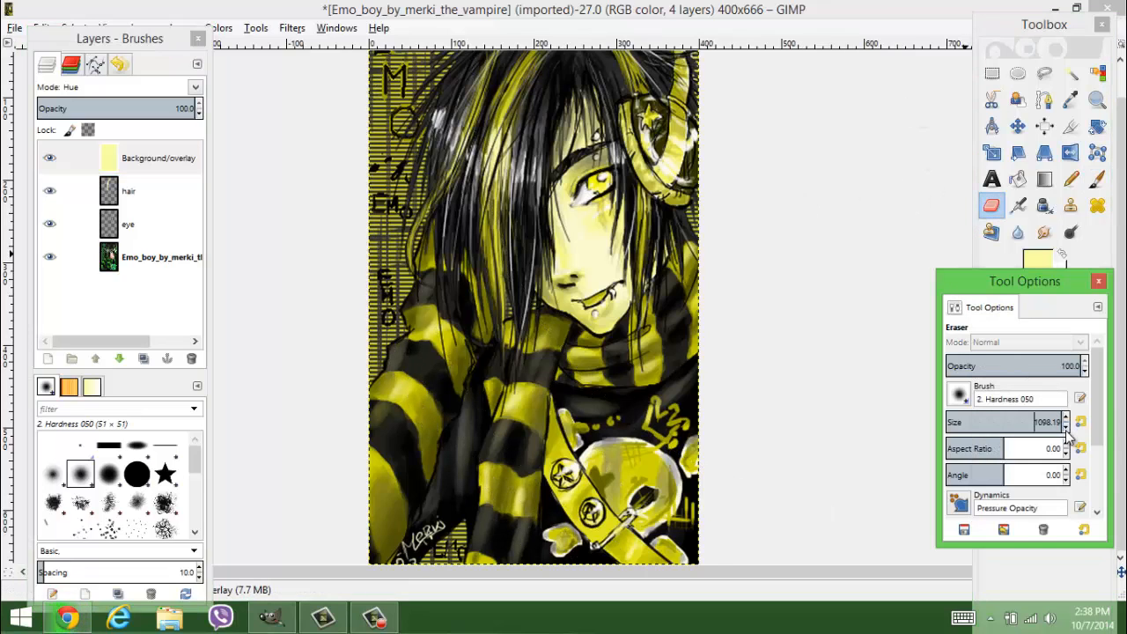
{"action": "left_click", "coordinate": [1066, 429]}
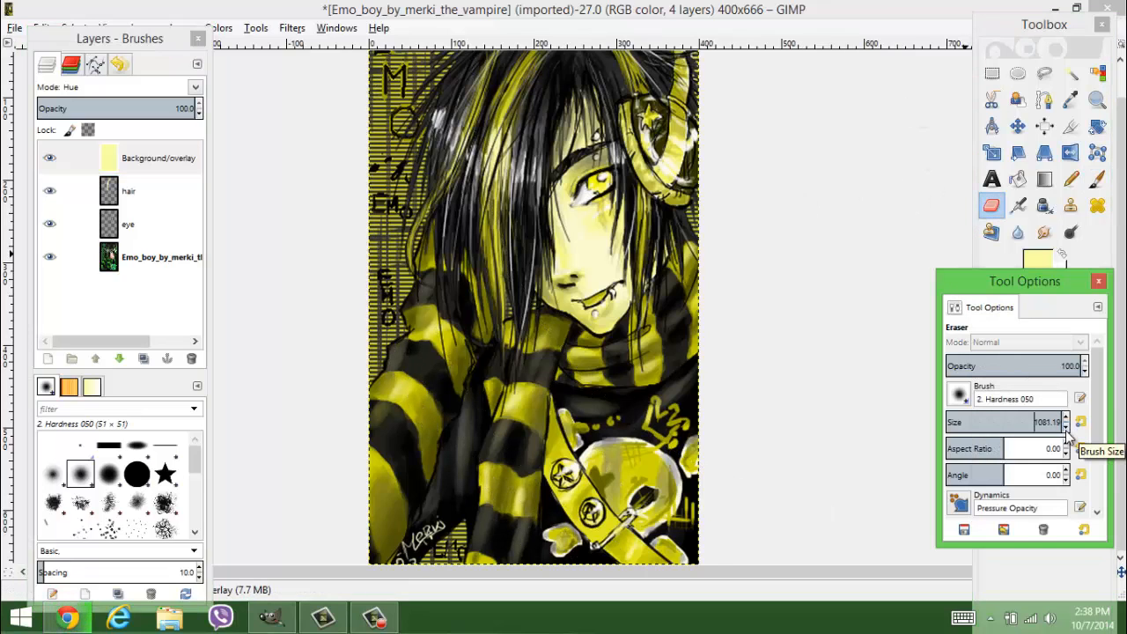
Toggle the visibility of the hair, eye and original image layers to compare their contribution beneath the overlay.
{"action": "left_click", "coordinate": [49, 191]}
{"action": "left_click", "coordinate": [50, 224]}
{"action": "left_click", "coordinate": [49, 256]}
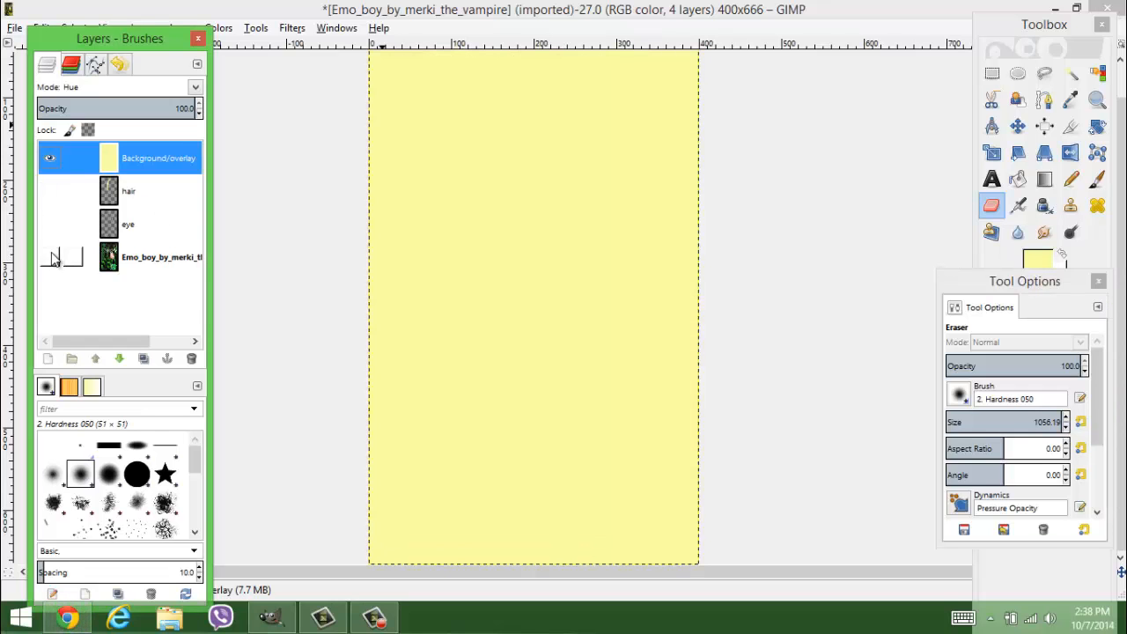
{"action": "left_click", "coordinate": [49, 191]}
{"action": "left_click", "coordinate": [50, 223]}
{"action": "left_click", "coordinate": [50, 257]}
{"action": "left_click", "coordinate": [49, 256]}
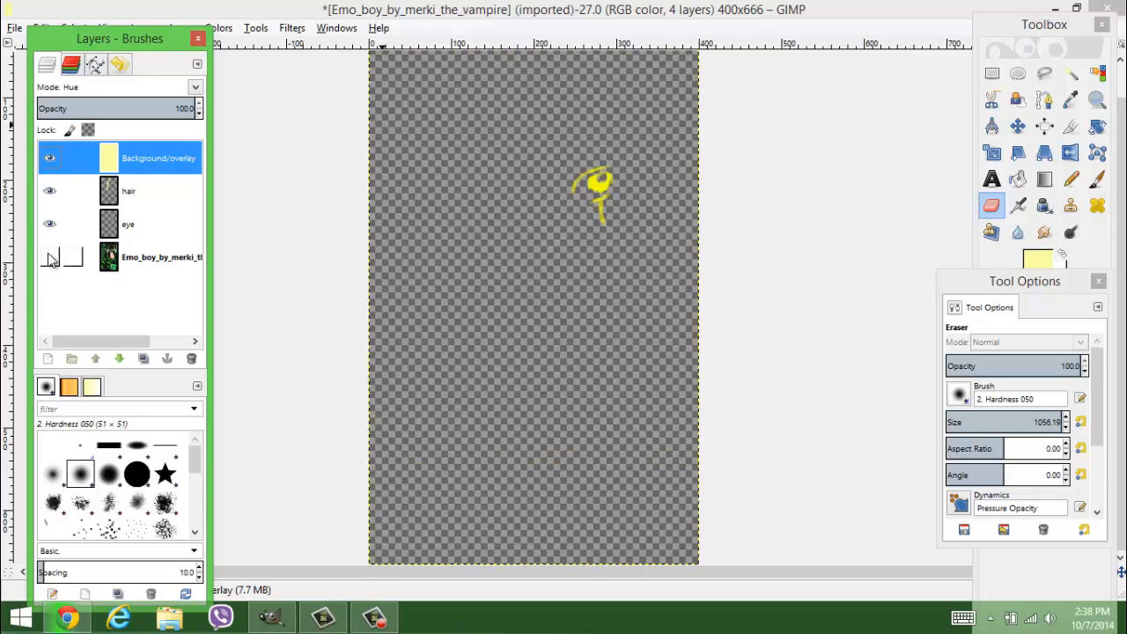
{"action": "left_click", "coordinate": [49, 256]}
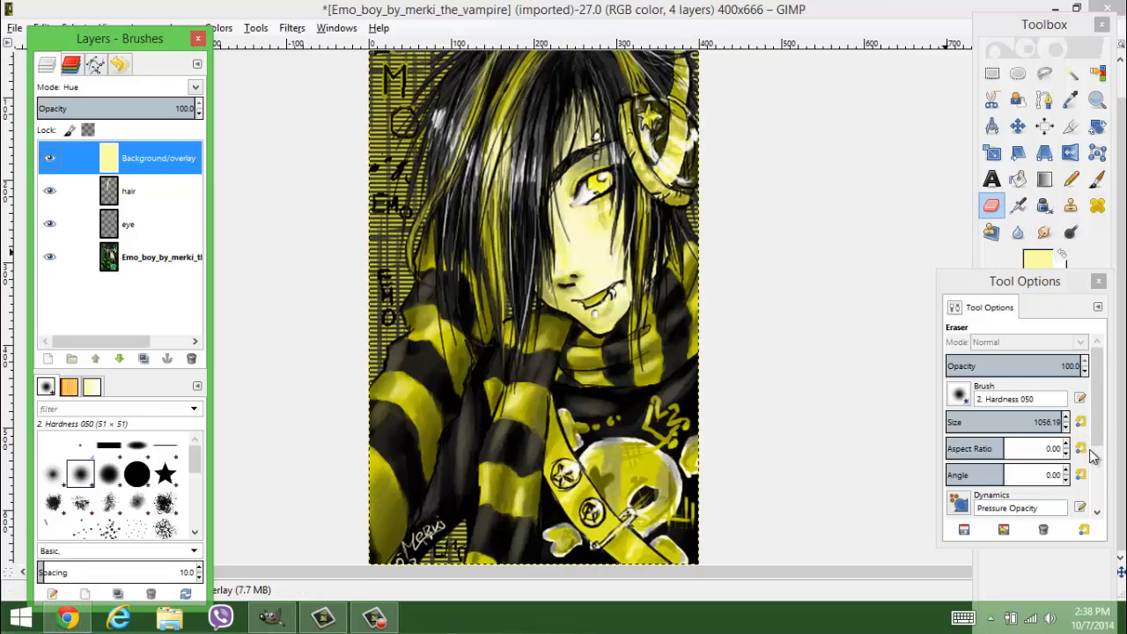
Set the Eraser size to 57.68 and erase the overlay from the face and the strap with the two badges.
{"action": "left_click", "coordinate": [1065, 429]}
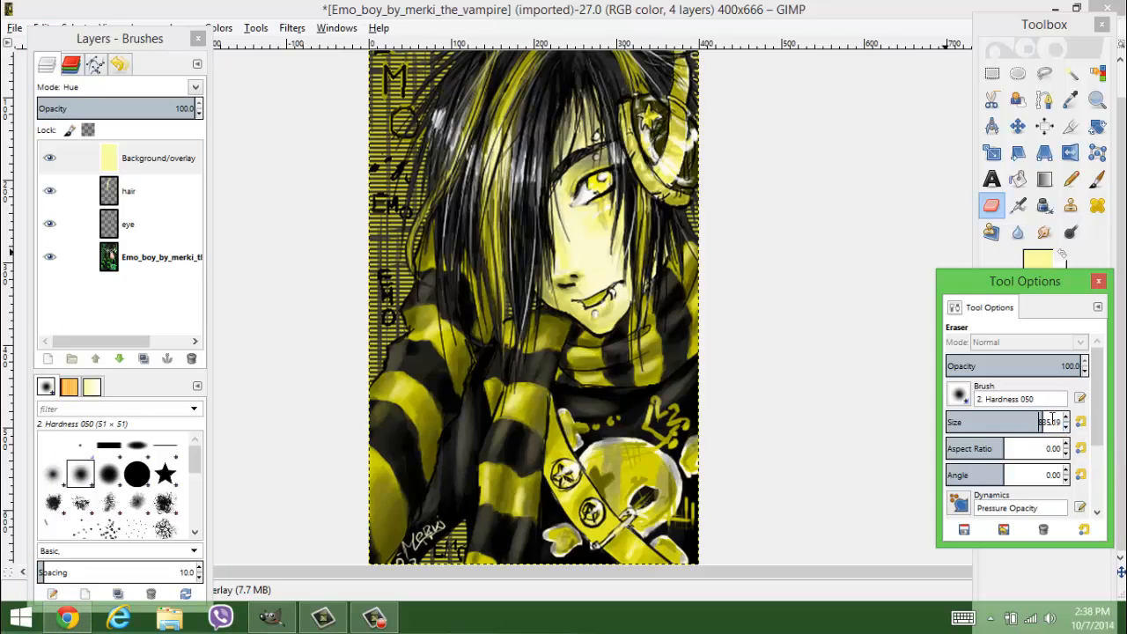
{"action": "left_click_drag", "start_coordinate": [1065, 424], "coordinate": [959, 425]}
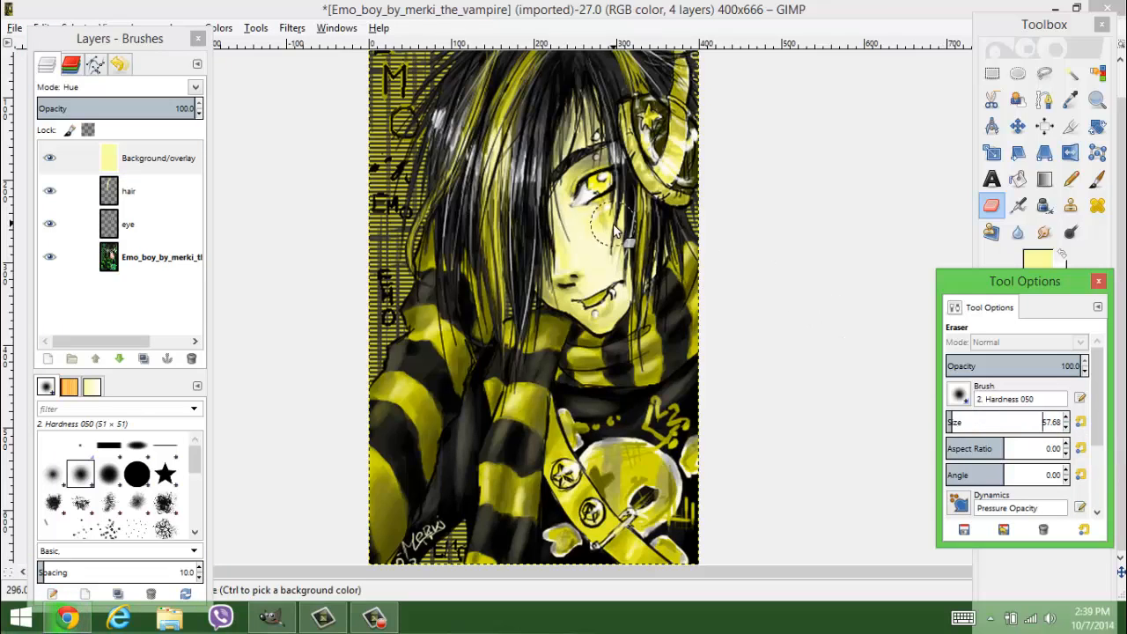
{"action": "left_click", "coordinate": [583, 250]}
{"action": "mouse_move", "coordinate": [595, 212]}
{"action": "left_mouse_down"}
{"action": "mouse_move", "coordinate": [549, 204]}
{"action": "mouse_move", "coordinate": [592, 119]}
{"action": "mouse_move", "coordinate": [597, 155]}
{"action": "mouse_move", "coordinate": [563, 154]}
{"action": "mouse_move", "coordinate": [569, 212]}
{"action": "left_mouse_up"}
{"action": "mouse_move", "coordinate": [564, 271]}
{"action": "left_mouse_down"}
{"action": "mouse_move", "coordinate": [589, 301]}
{"action": "mouse_move", "coordinate": [617, 293]}
{"action": "mouse_move", "coordinate": [617, 330]}
{"action": "mouse_move", "coordinate": [577, 308]}
{"action": "mouse_move", "coordinate": [559, 261]}
{"action": "mouse_move", "coordinate": [584, 252]}
{"action": "mouse_move", "coordinate": [620, 266]}
{"action": "mouse_move", "coordinate": [608, 335]}
{"action": "mouse_move", "coordinate": [562, 441]}
{"action": "left_mouse_up"}
{"action": "mouse_move", "coordinate": [556, 448]}
{"action": "left_mouse_down"}
{"action": "mouse_move", "coordinate": [597, 520]}
{"action": "mouse_move", "coordinate": [558, 496]}
{"action": "mouse_move", "coordinate": [562, 466]}
{"action": "mouse_move", "coordinate": [592, 514]}
{"action": "left_mouse_up"}
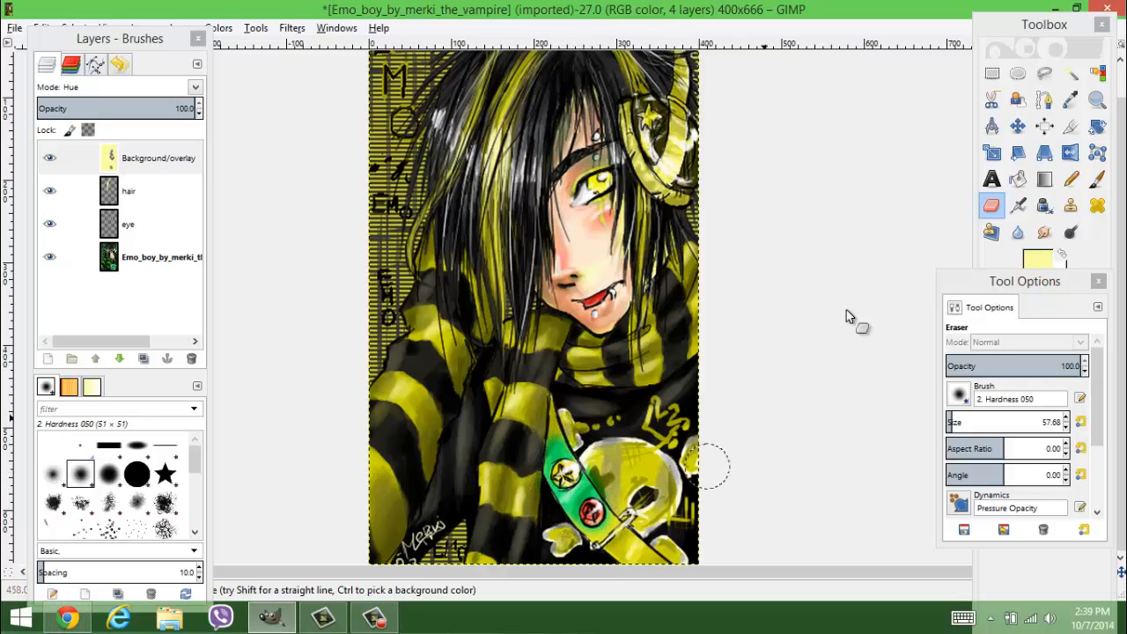
Add a transparent 400 x 666 px layer named "buttons" above the Background/overlay layer and choose the Paintbrush.
{"action": "left_click", "coordinate": [1096, 179]}
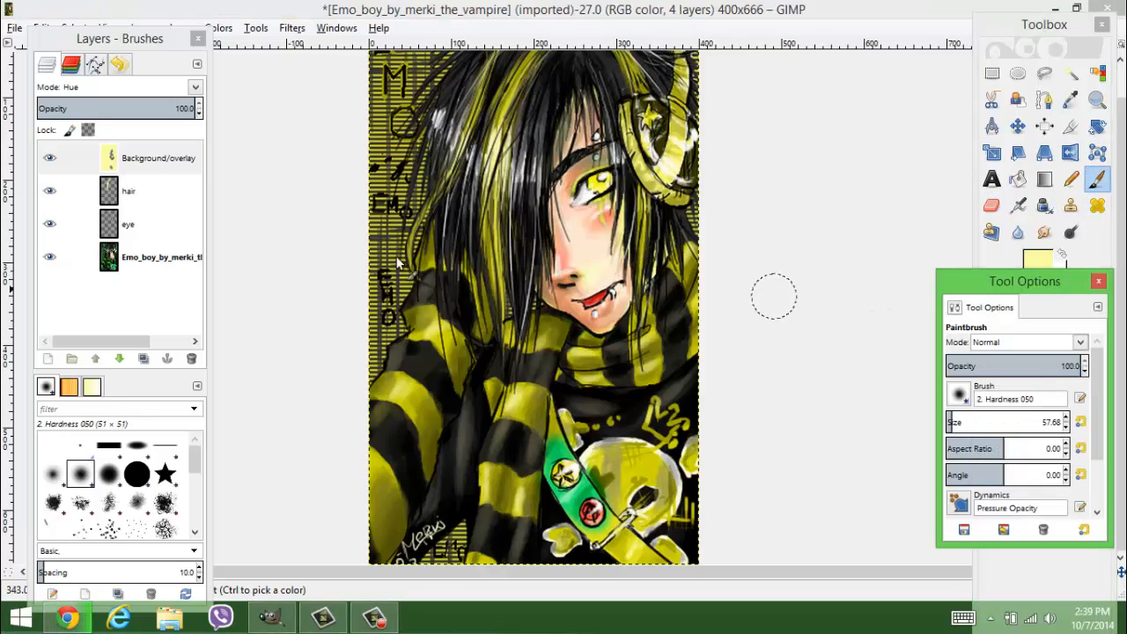
{"action": "right_click", "coordinate": [67, 148]}
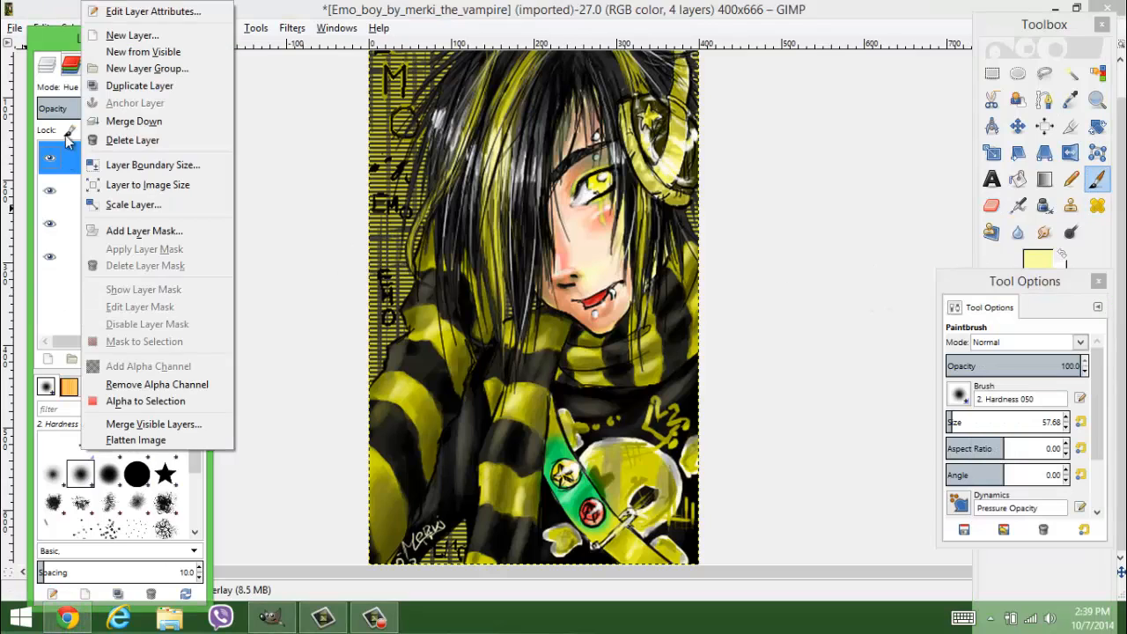
{"action": "left_click", "coordinate": [128, 34]}
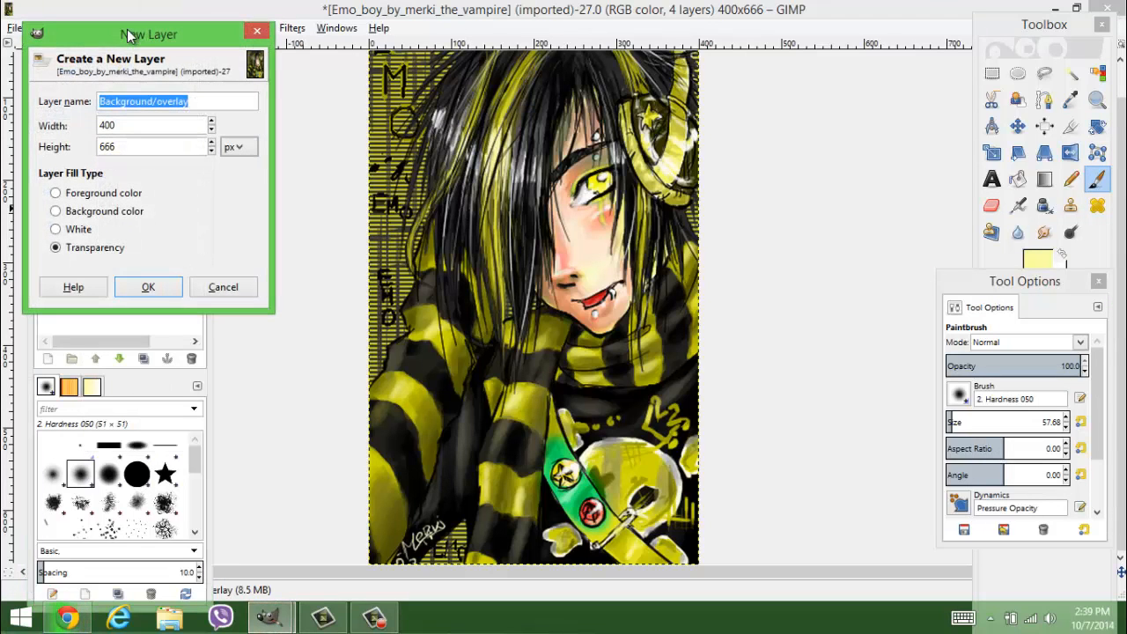
{"action": "type", "text": "buttons"}
{"action": "key", "text": "Return"}
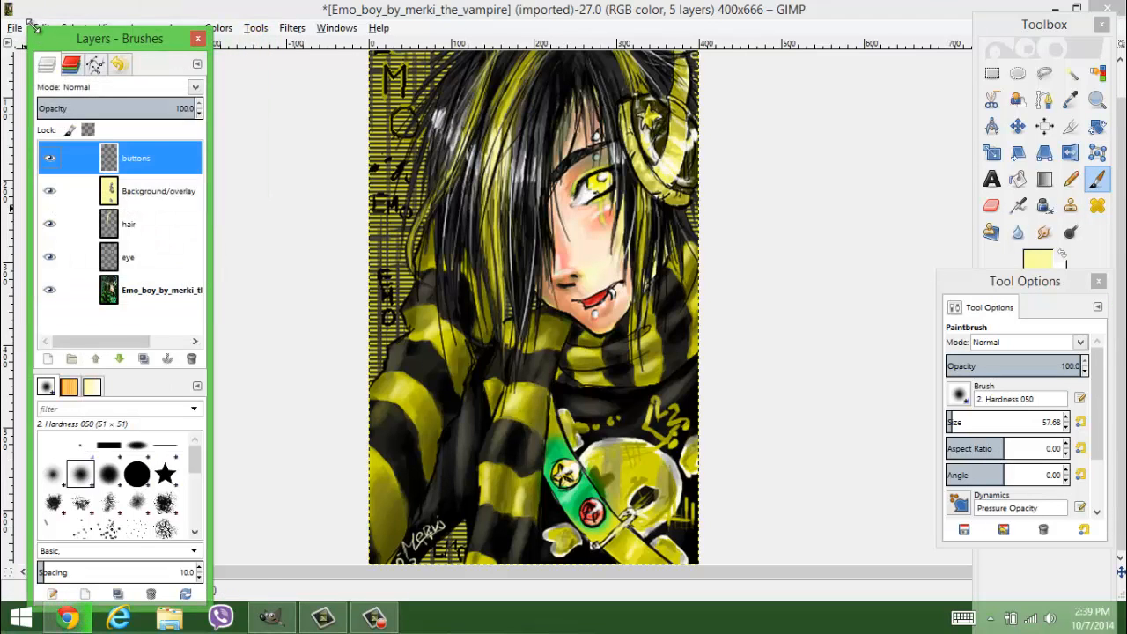
Paint over the lower red badge on the strap with green 3dd00a on the buttons layer, using the Paintbrush.
{"action": "left_click", "coordinate": [1114, 97]}
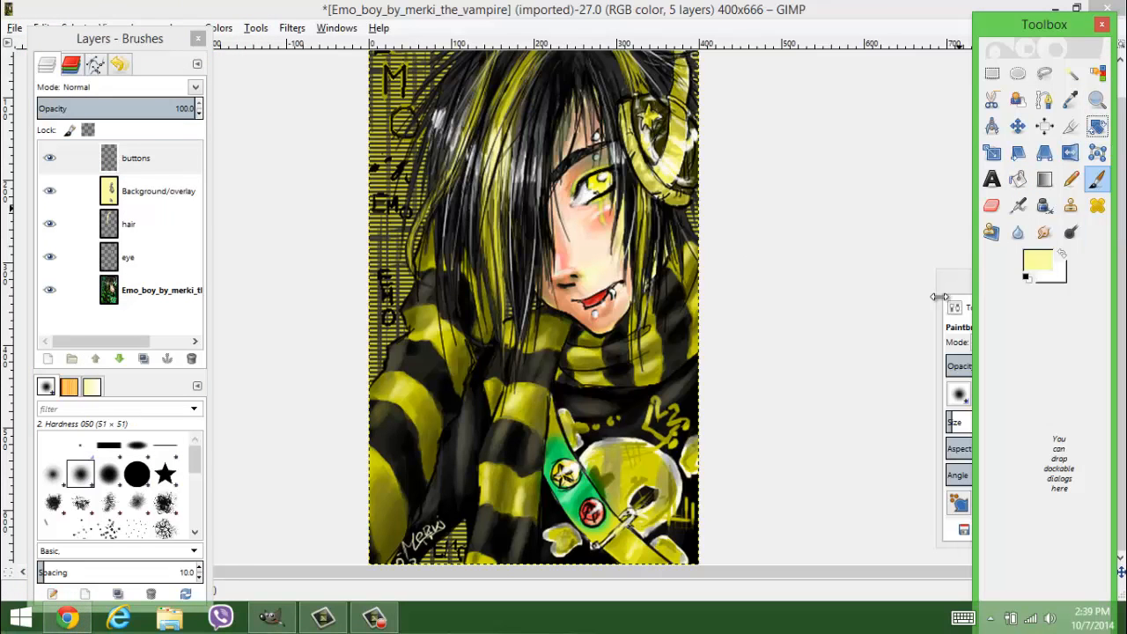
{"action": "left_click", "coordinate": [1097, 99]}
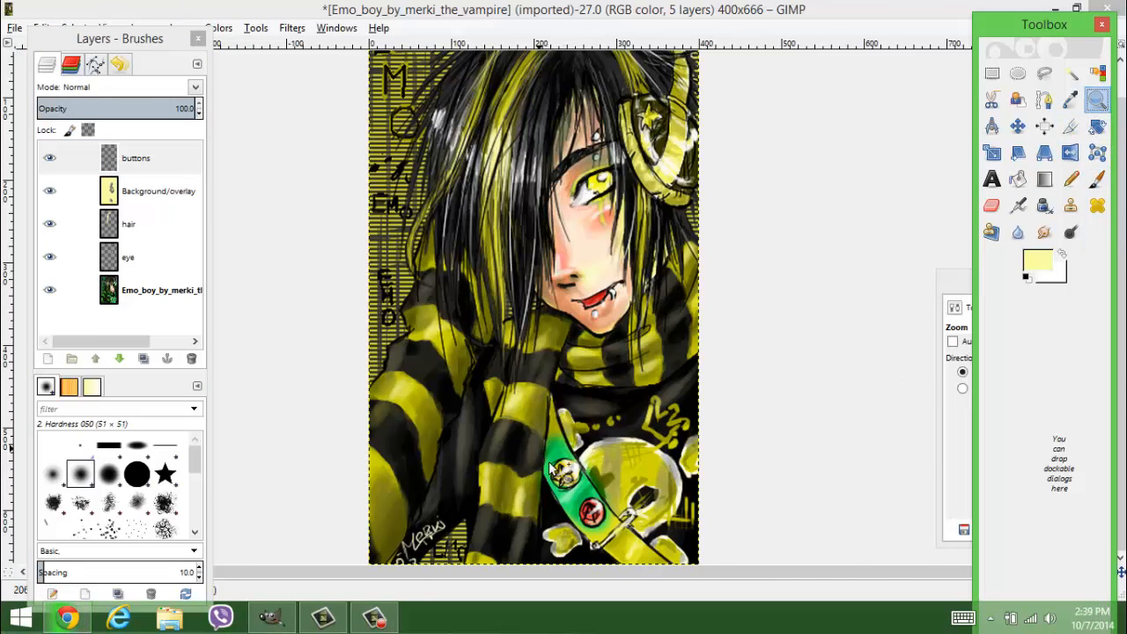
{"action": "left_click_drag", "start_coordinate": [551, 445], "coordinate": [632, 563]}
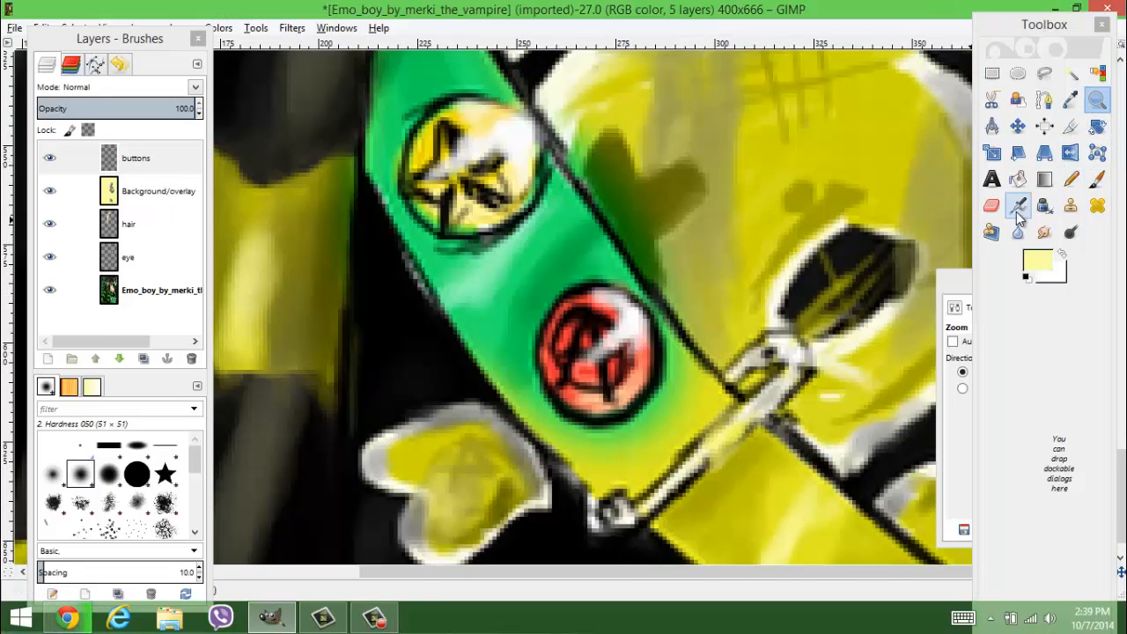
{"action": "left_click", "coordinate": [1093, 181]}
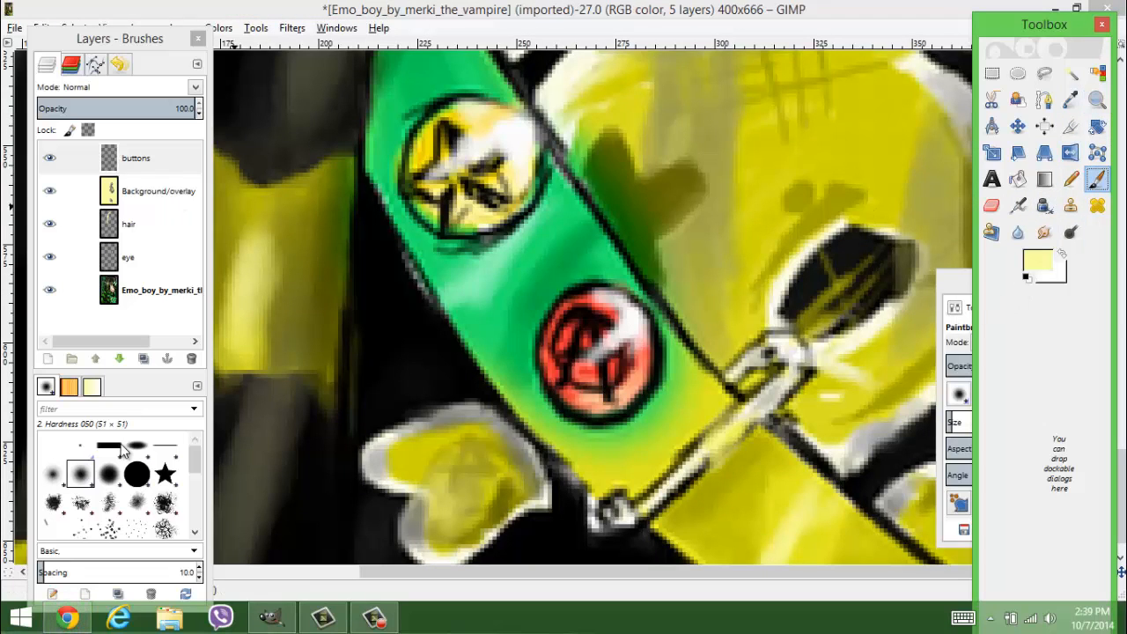
{"action": "left_click", "coordinate": [1041, 264]}
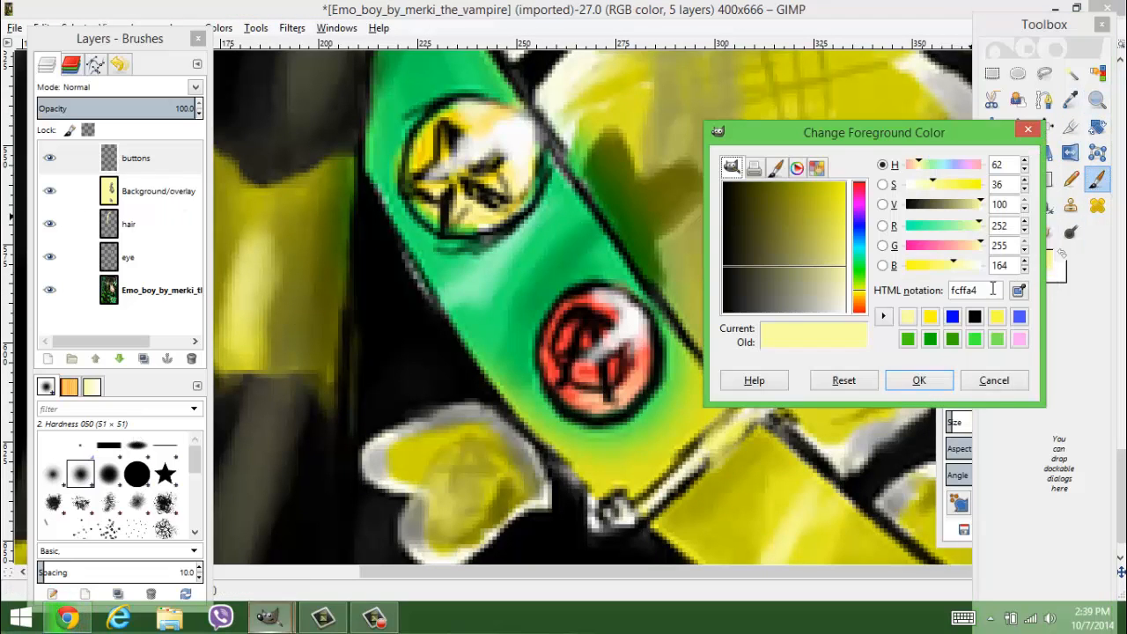
{"action": "left_click", "coordinate": [908, 339]}
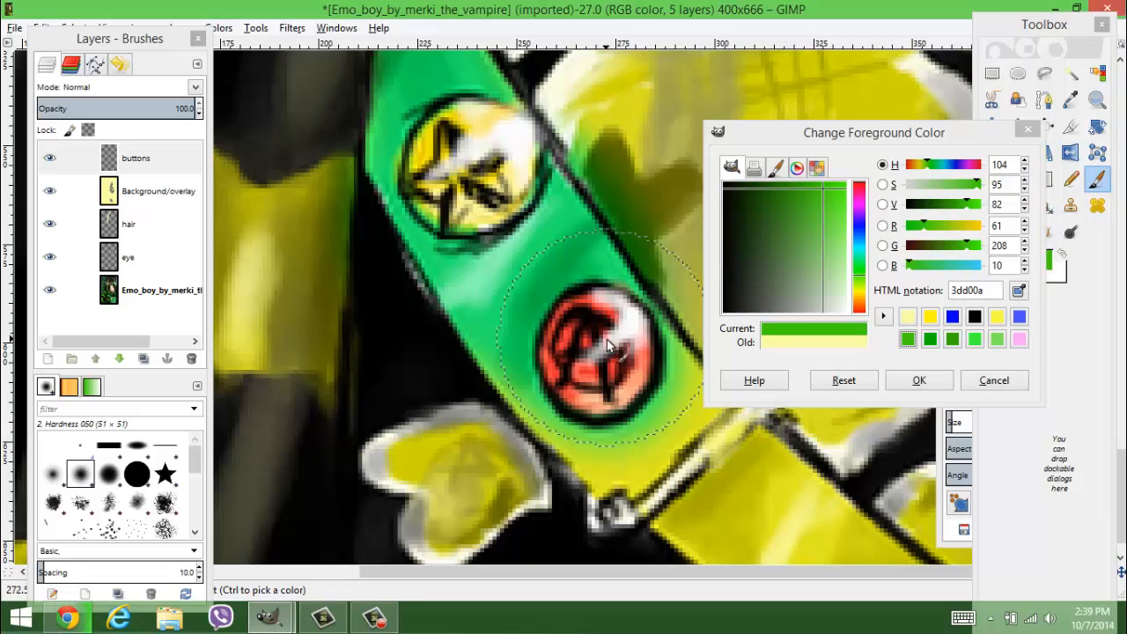
{"action": "mouse_move", "coordinate": [588, 345]}
{"action": "left_mouse_down"}
{"action": "mouse_move", "coordinate": [588, 368]}
{"action": "mouse_move", "coordinate": [609, 342]}
{"action": "left_mouse_up"}
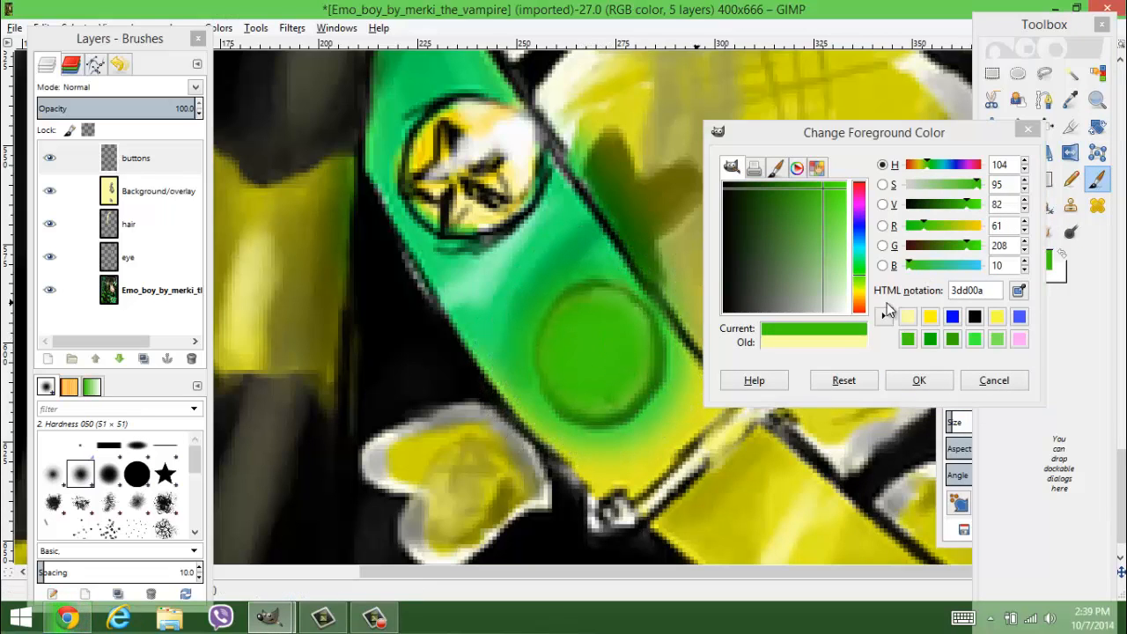
Paint over the upper yellow star badge with the brighter green 3eff3e on the buttons layer.
{"action": "left_click", "coordinate": [975, 339]}
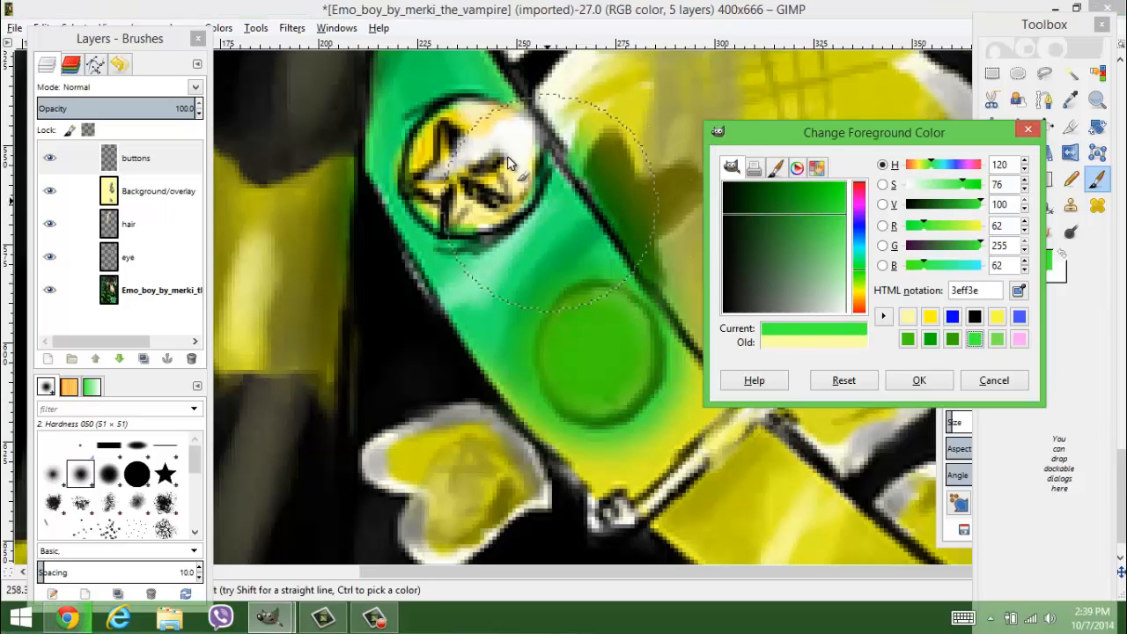
{"action": "left_click", "coordinate": [468, 166]}
{"action": "mouse_move", "coordinate": [467, 166]}
{"action": "left_mouse_down"}
{"action": "mouse_move", "coordinate": [454, 181]}
{"action": "mouse_move", "coordinate": [481, 156]}
{"action": "mouse_move", "coordinate": [499, 161]}
{"action": "left_mouse_up"}
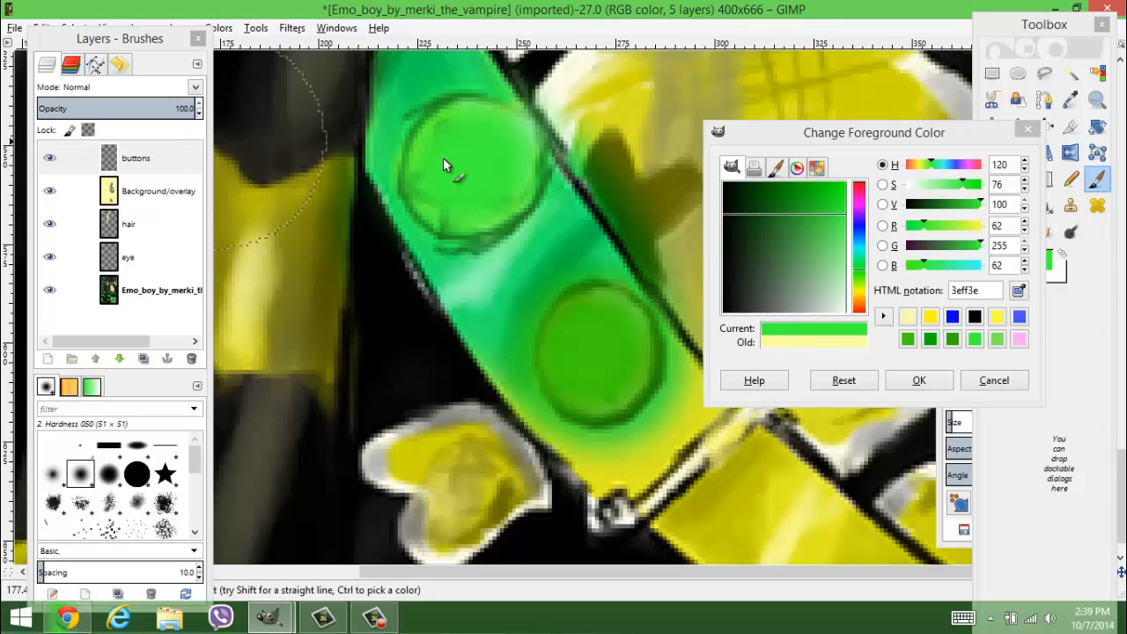
Try Burn on the buttons layer, and settle on Color as its blend mode.
{"action": "left_click", "coordinate": [195, 88]}
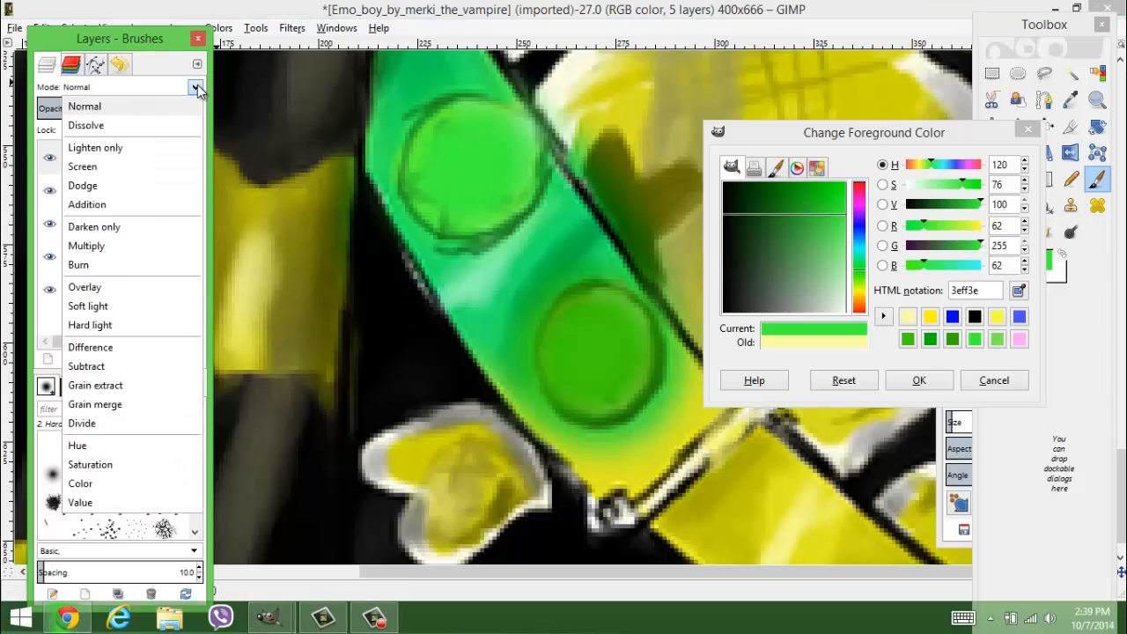
{"action": "left_click", "coordinate": [123, 265]}
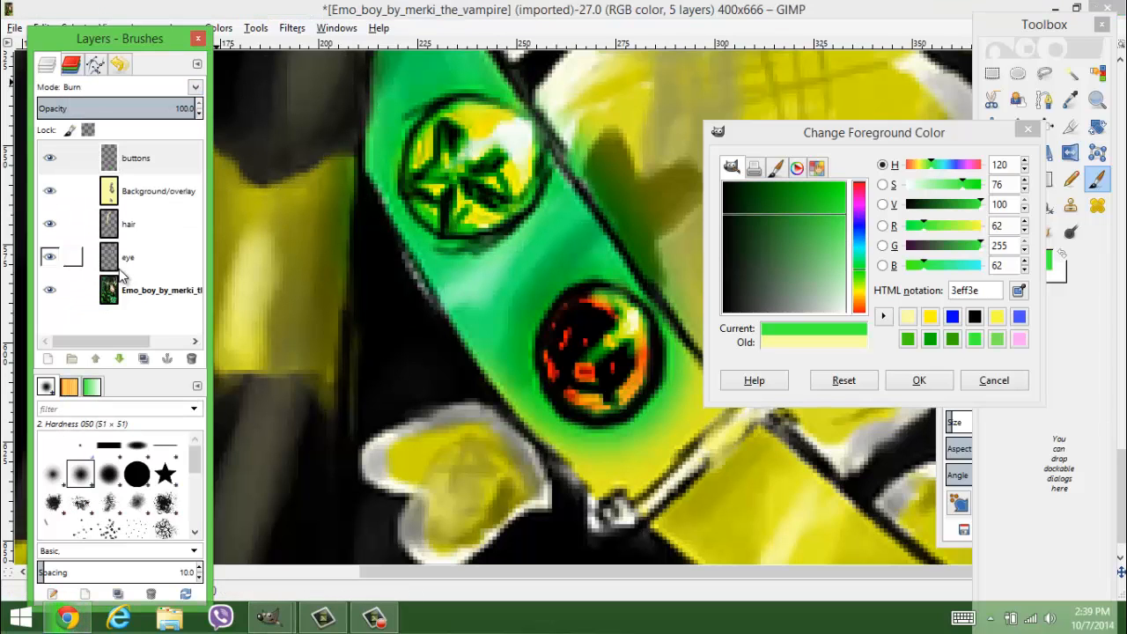
{"action": "left_click", "coordinate": [195, 88]}
{"action": "left_click", "coordinate": [126, 488]}
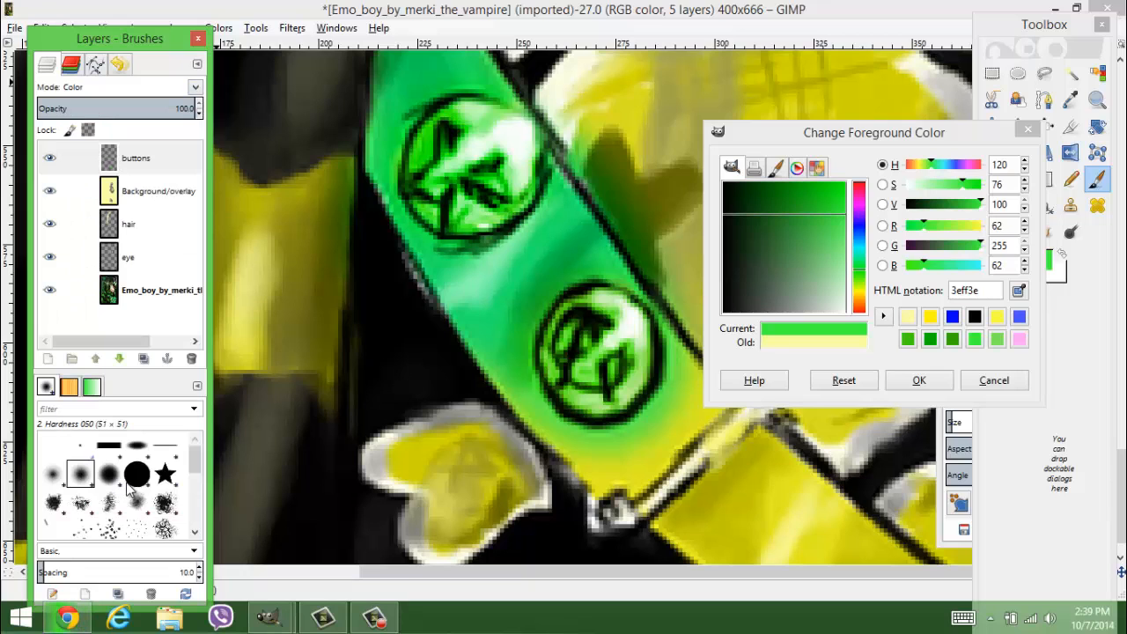
Set the foreground to pale yellow fcffa4, undo the stray stroke on the buttons layer, and paint the strap around the badges on the Background/overlay layer.
{"action": "left_click", "coordinate": [905, 318]}
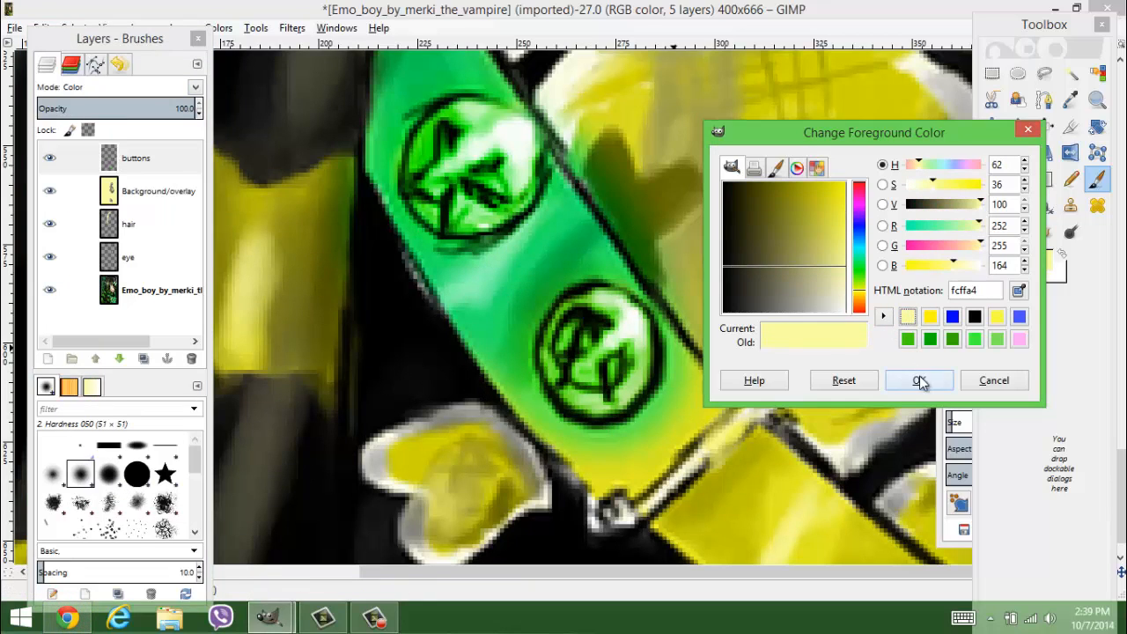
{"action": "left_click", "coordinate": [919, 380]}
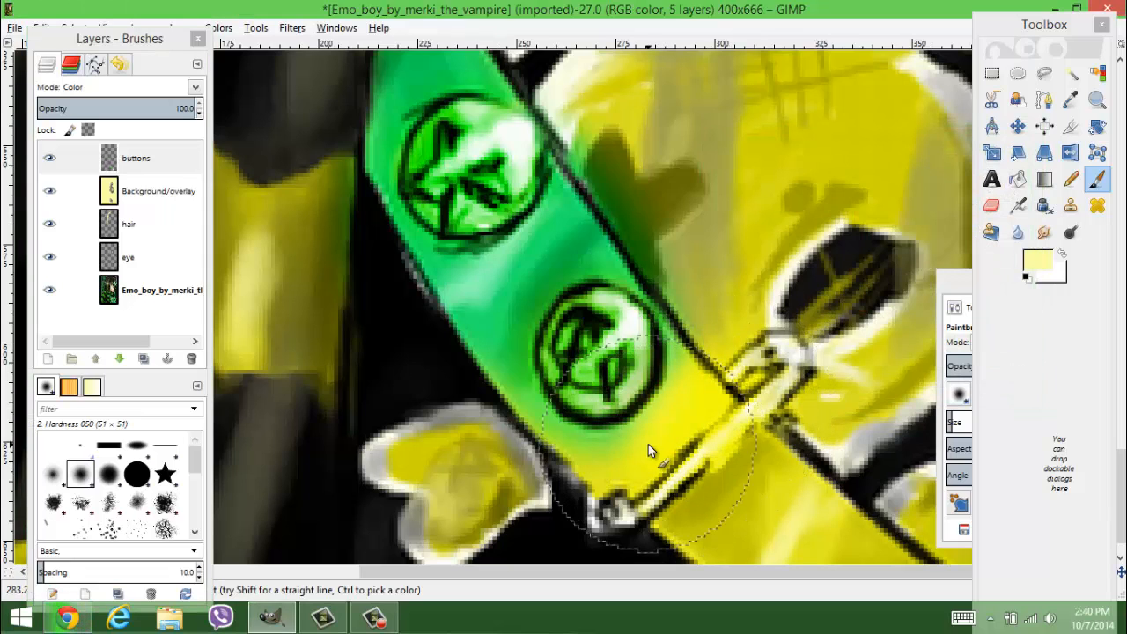
{"action": "left_click", "coordinate": [40, 28]}
{"action": "left_click", "coordinate": [55, 45]}
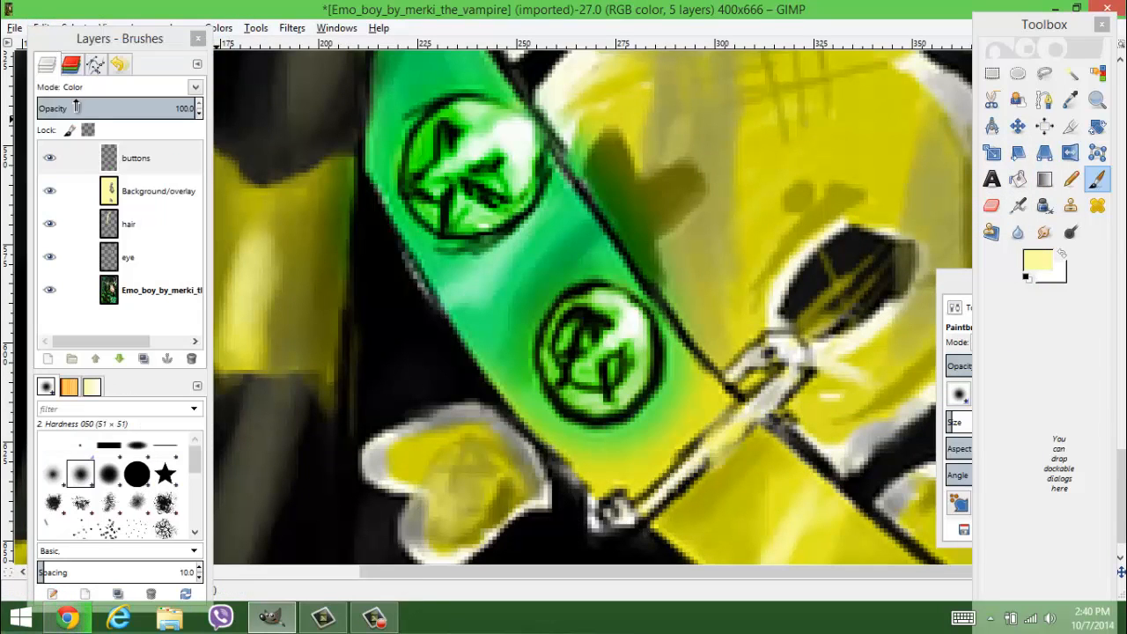
{"action": "left_click", "coordinate": [125, 195]}
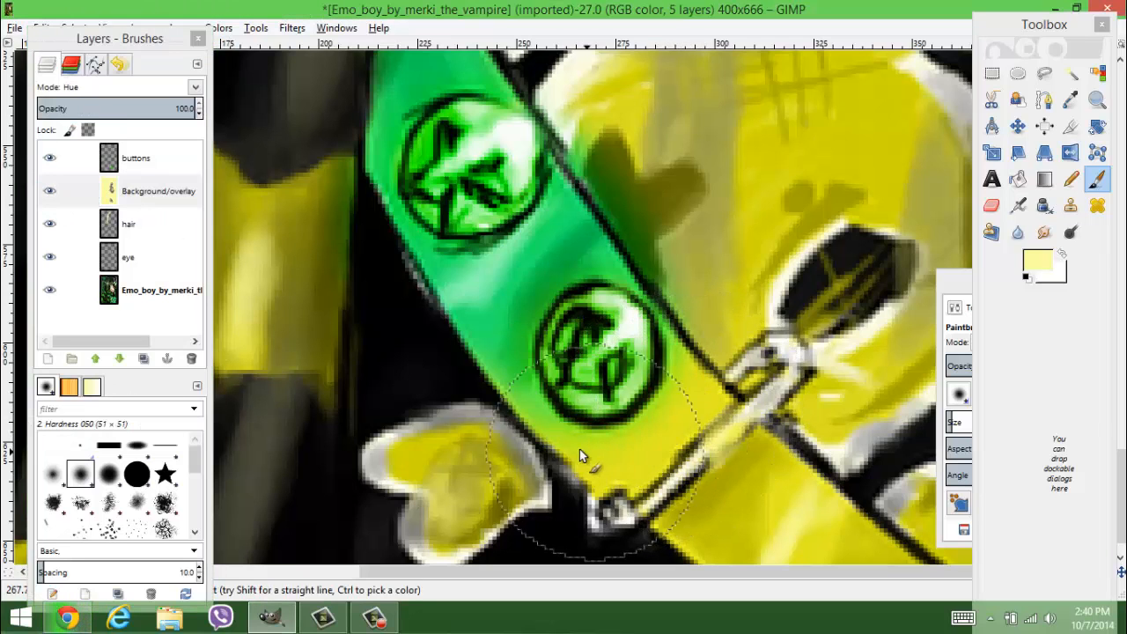
{"action": "mouse_move", "coordinate": [580, 449]}
{"action": "left_mouse_down"}
{"action": "mouse_move", "coordinate": [505, 376]}
{"action": "mouse_move", "coordinate": [509, 330]}
{"action": "mouse_move", "coordinate": [535, 298]}
{"action": "mouse_move", "coordinate": [573, 279]}
{"action": "mouse_move", "coordinate": [609, 282]}
{"action": "mouse_move", "coordinate": [648, 346]}
{"action": "mouse_move", "coordinate": [583, 218]}
{"action": "mouse_move", "coordinate": [507, 244]}
{"action": "mouse_move", "coordinate": [398, 224]}
{"action": "mouse_move", "coordinate": [366, 137]}
{"action": "mouse_move", "coordinate": [398, 95]}
{"action": "mouse_move", "coordinate": [524, 134]}
{"action": "mouse_move", "coordinate": [571, 222]}
{"action": "left_mouse_up"}
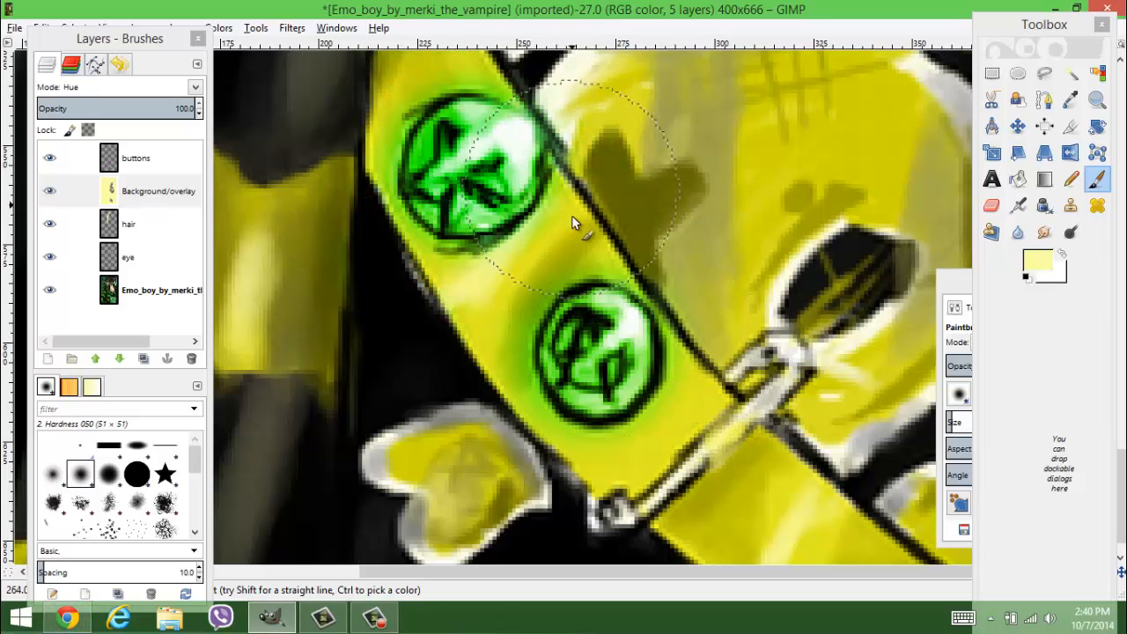
Examine the whole portrait with the recoloured strap and badges.
{"action": "left_click", "coordinate": [1097, 99]}
{"action": "left_click", "coordinate": [811, 226], "text": "ctrl"}
{"action": "left_click", "coordinate": [812, 225], "text": "ctrl"}
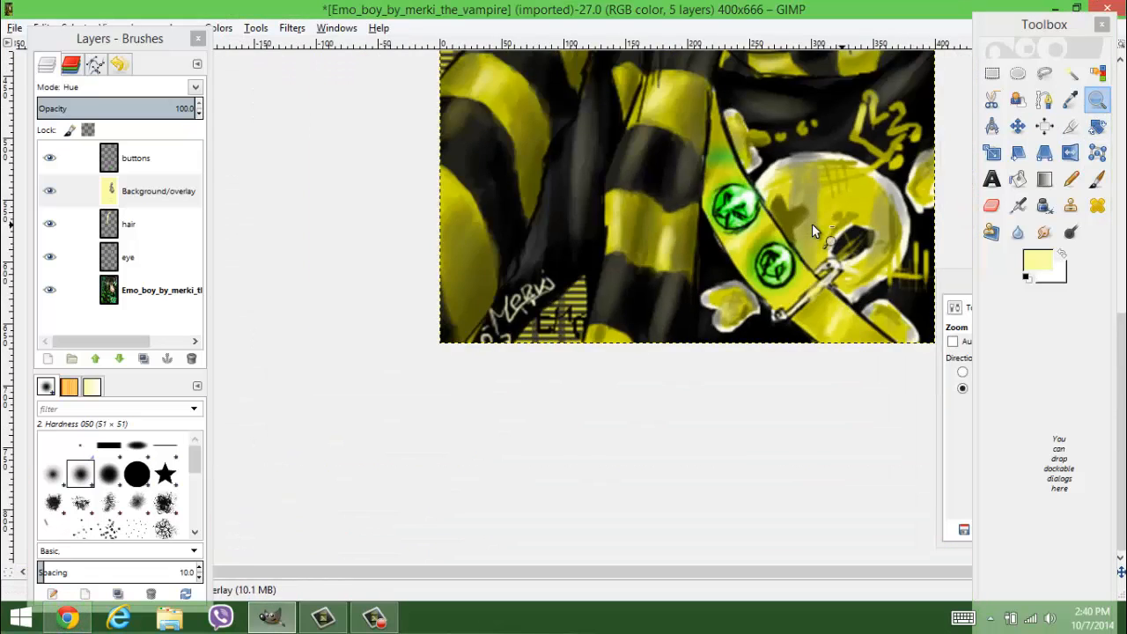
{"action": "left_click", "coordinate": [811, 225], "text": "ctrl"}
{"action": "left_click", "coordinate": [813, 250]}
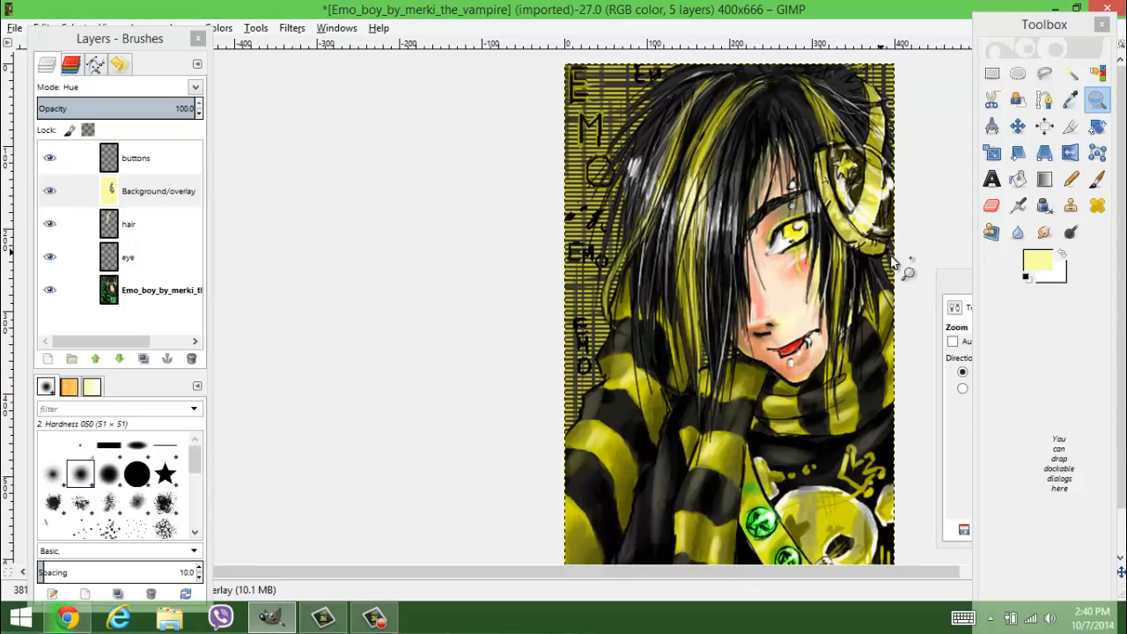
{"action": "scroll", "coordinate": [685, 567], "scroll_direction": "right", "scroll_amount": 5}
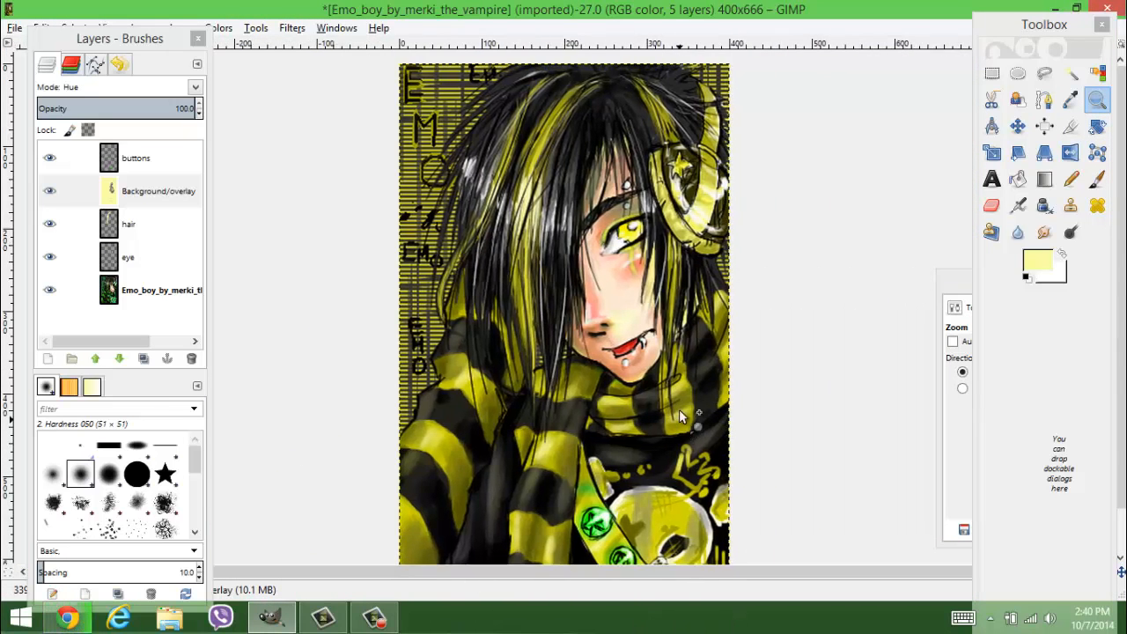
{"action": "scroll", "coordinate": [678, 409], "scroll_direction": "down", "scroll_amount": 1}
{"action": "scroll", "coordinate": [601, 141], "scroll_direction": "up", "scroll_amount": 1}
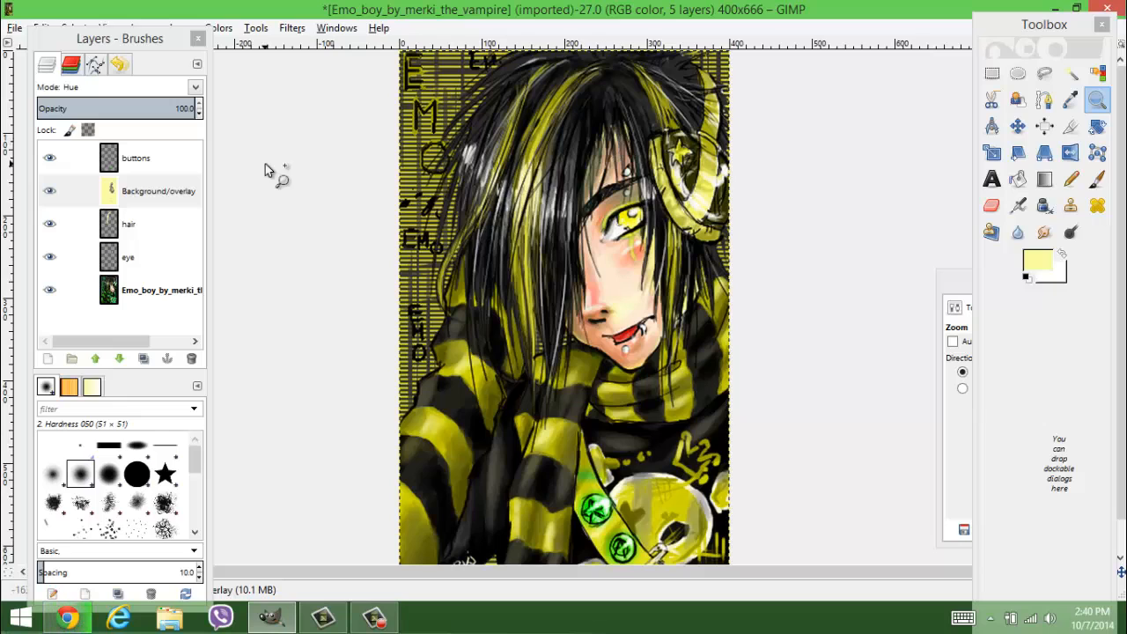
Look through the layers, select Background/overlay and erase it around the visible eye.
{"action": "left_click", "coordinate": [127, 164]}
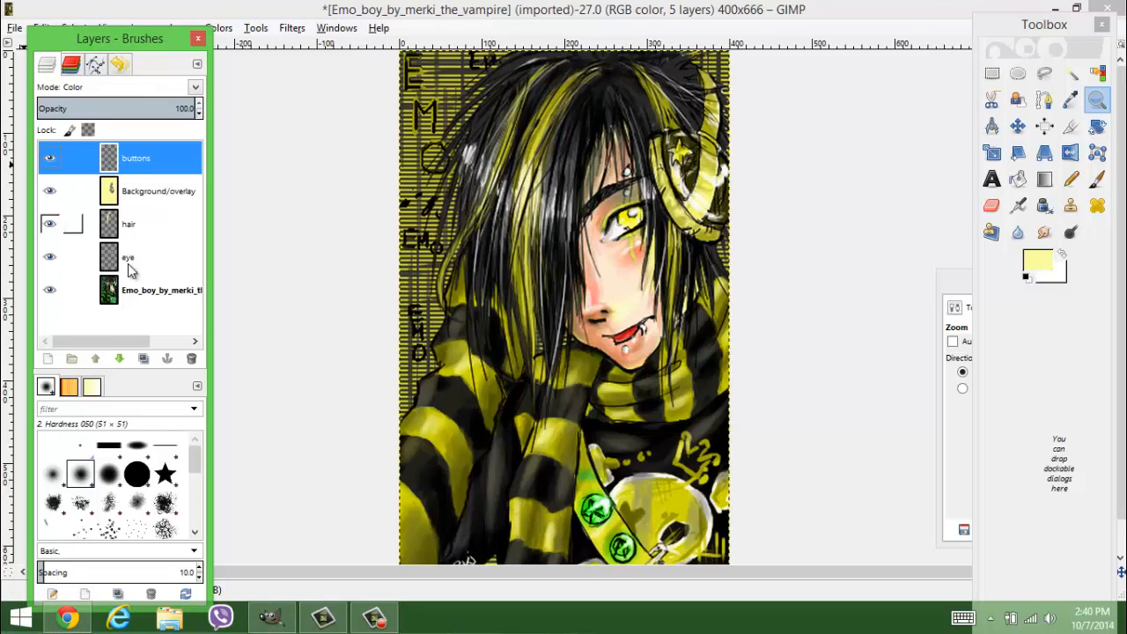
{"action": "left_click", "coordinate": [133, 267]}
{"action": "left_click", "coordinate": [137, 232]}
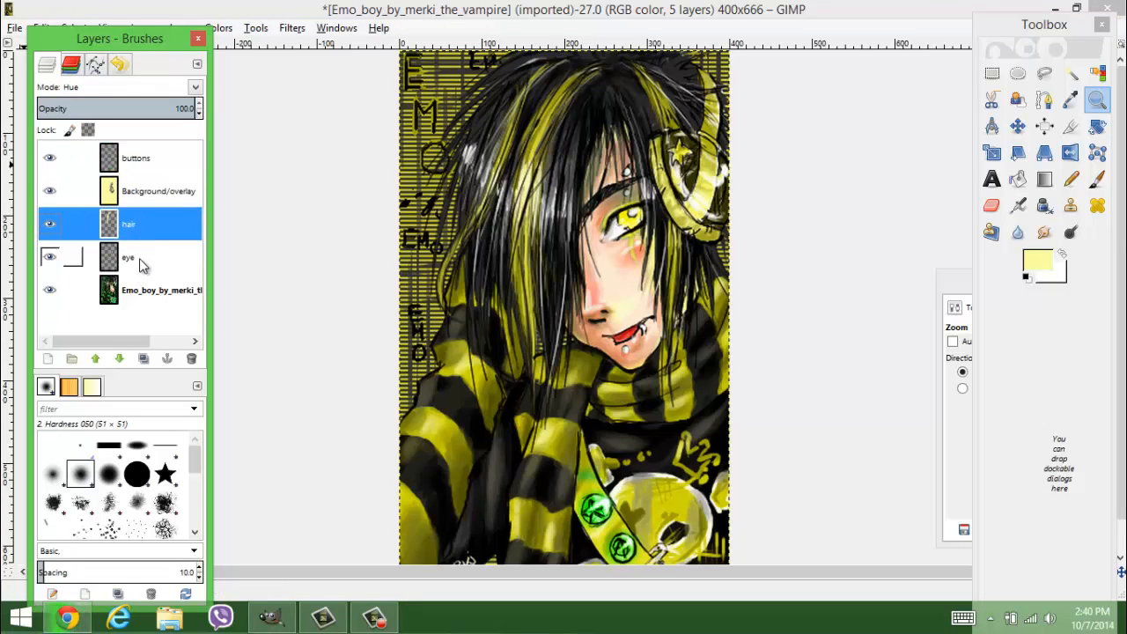
{"action": "left_click", "coordinate": [139, 259]}
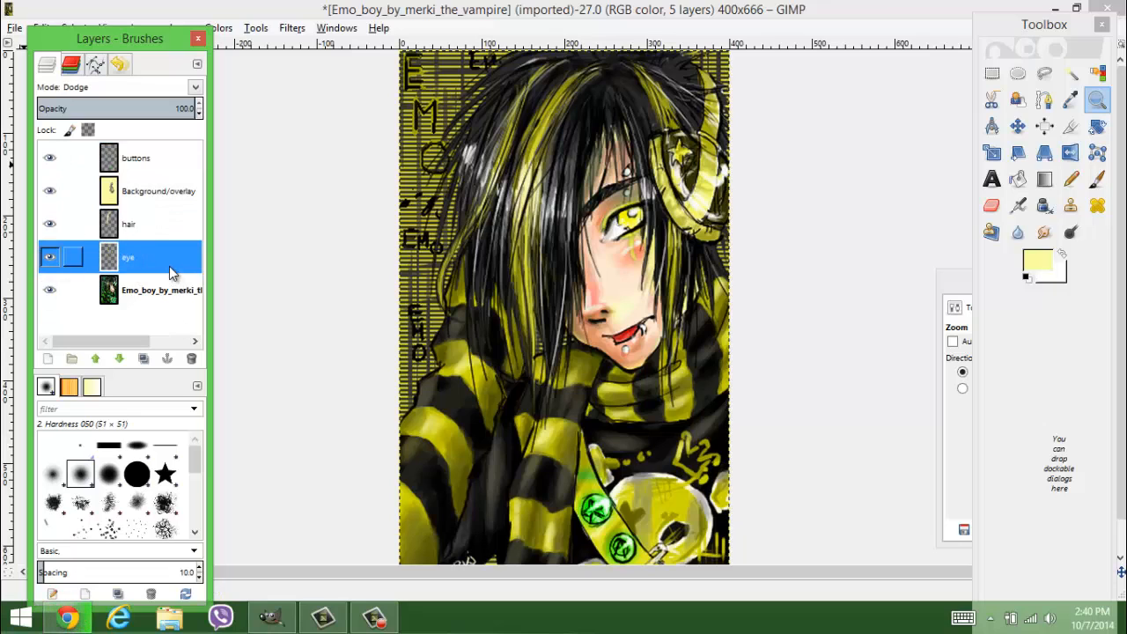
{"action": "left_click", "coordinate": [141, 195]}
{"action": "left_click", "coordinate": [992, 205]}
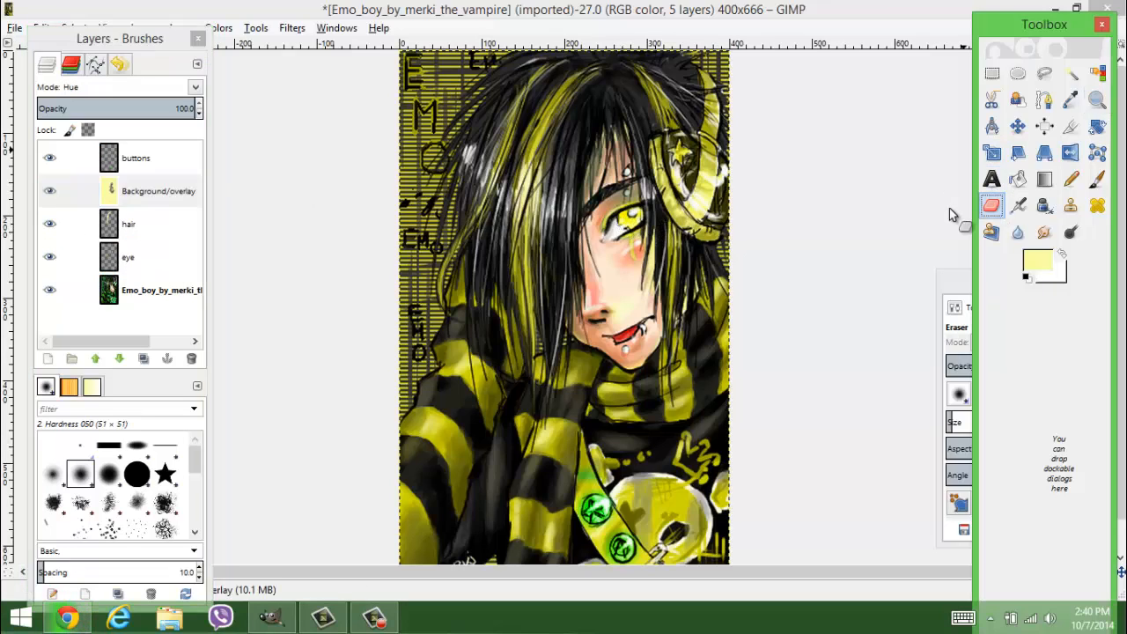
{"action": "mouse_move", "coordinate": [603, 227]}
{"action": "left_mouse_down"}
{"action": "mouse_move", "coordinate": [637, 226]}
{"action": "mouse_move", "coordinate": [636, 248]}
{"action": "mouse_move", "coordinate": [629, 226]}
{"action": "left_mouse_up"}
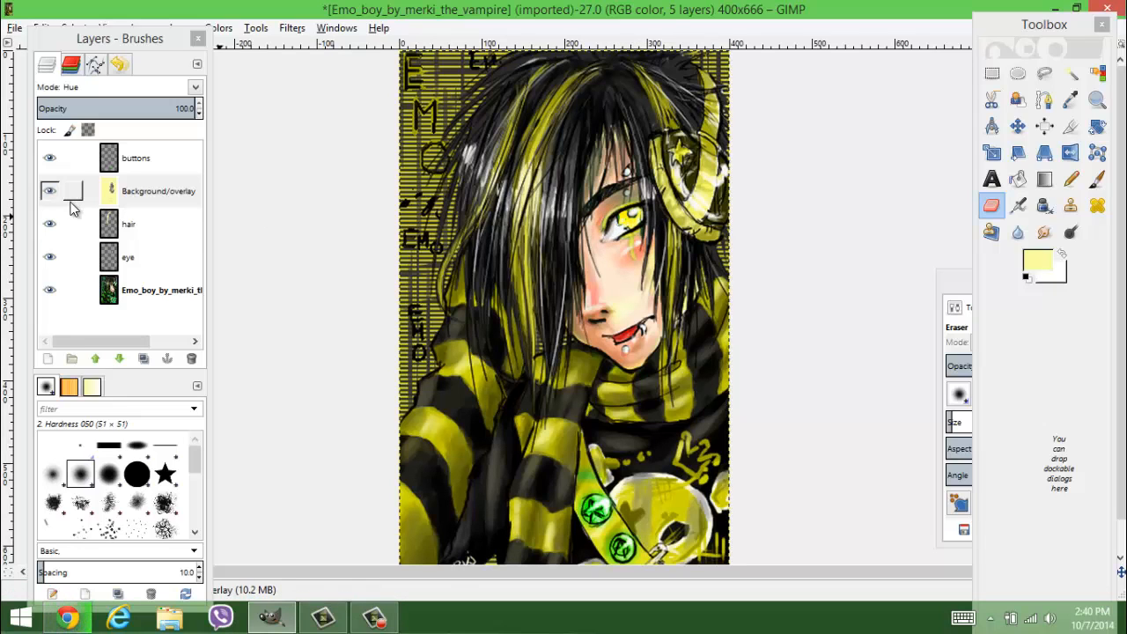
Try erasing the yellow colour spill around the eye on the eye layer.
{"action": "left_click", "coordinate": [141, 266]}
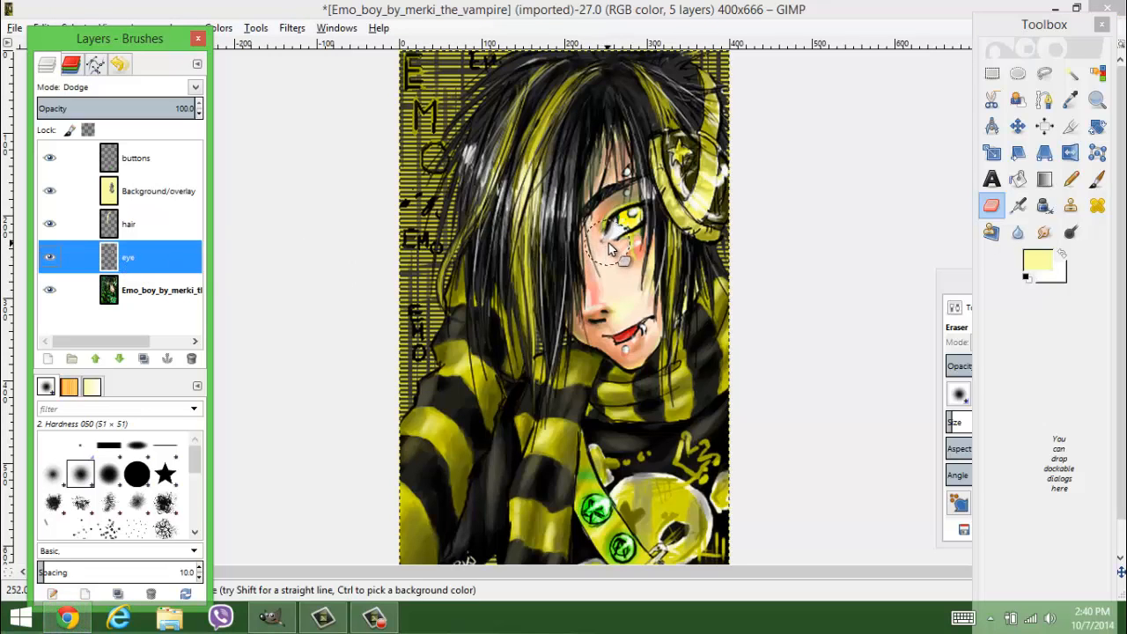
{"action": "mouse_move", "coordinate": [608, 243]}
{"action": "left_mouse_down"}
{"action": "mouse_move", "coordinate": [618, 230]}
{"action": "mouse_move", "coordinate": [609, 221]}
{"action": "mouse_move", "coordinate": [627, 224]}
{"action": "mouse_move", "coordinate": [623, 243]}
{"action": "mouse_move", "coordinate": [616, 220]}
{"action": "mouse_move", "coordinate": [617, 231]}
{"action": "mouse_move", "coordinate": [630, 220]}
{"action": "mouse_move", "coordinate": [623, 227]}
{"action": "left_mouse_up"}
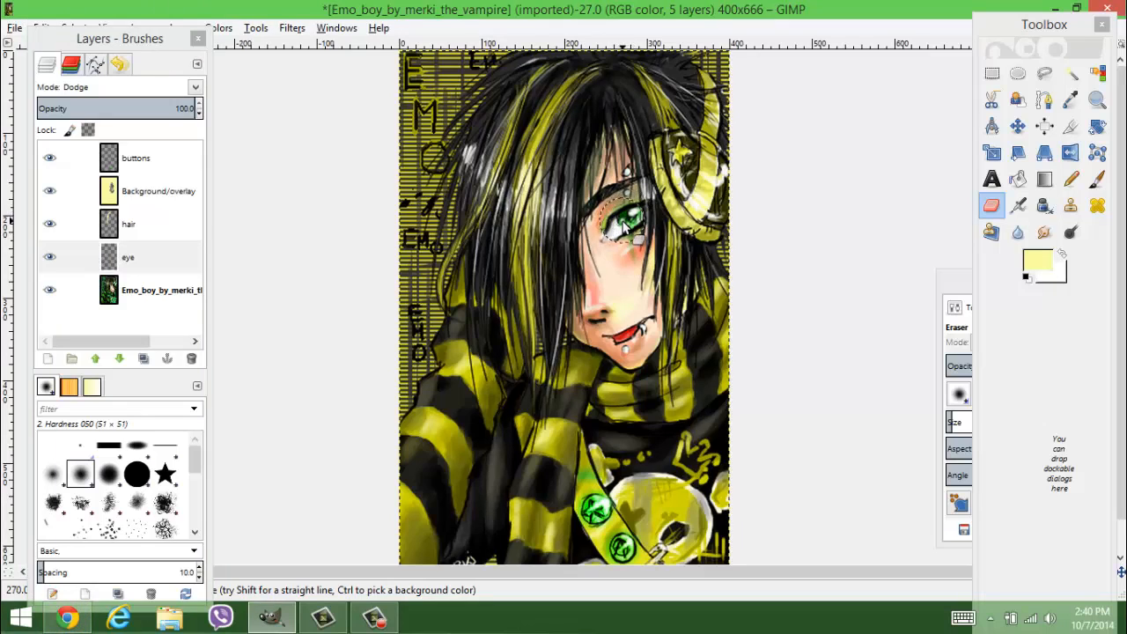
Undo the last several eraser strokes around the eye one after another.
{"action": "left_click", "coordinate": [44, 29]}
{"action": "left_click", "coordinate": [71, 48]}
{"action": "left_click", "coordinate": [51, 29]}
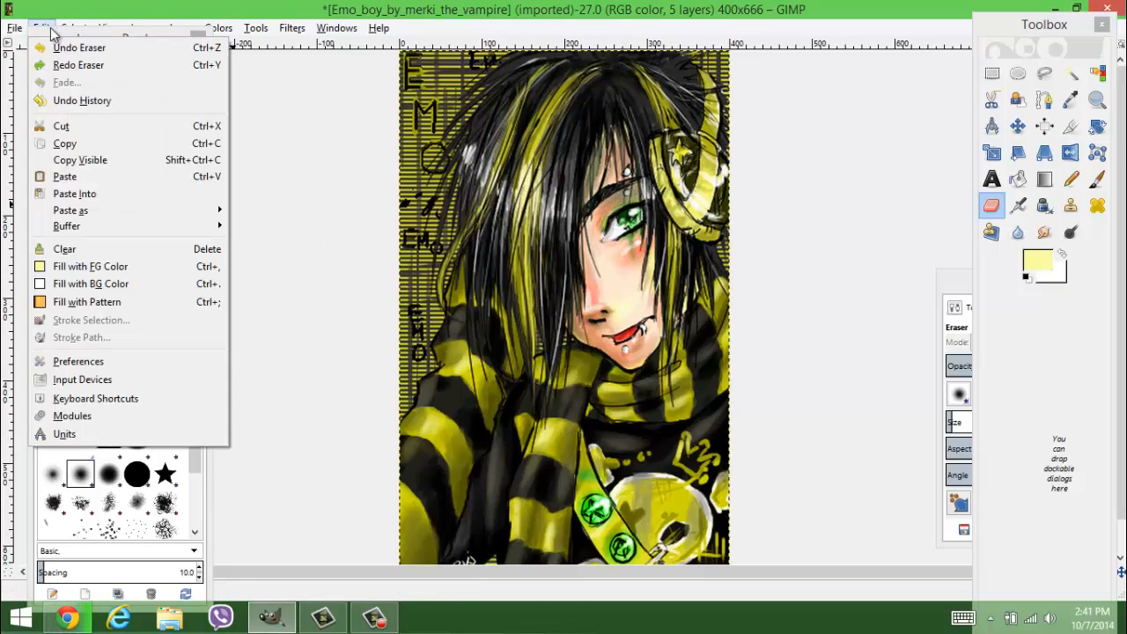
{"action": "left_click", "coordinate": [60, 52]}
{"action": "left_click", "coordinate": [44, 29]}
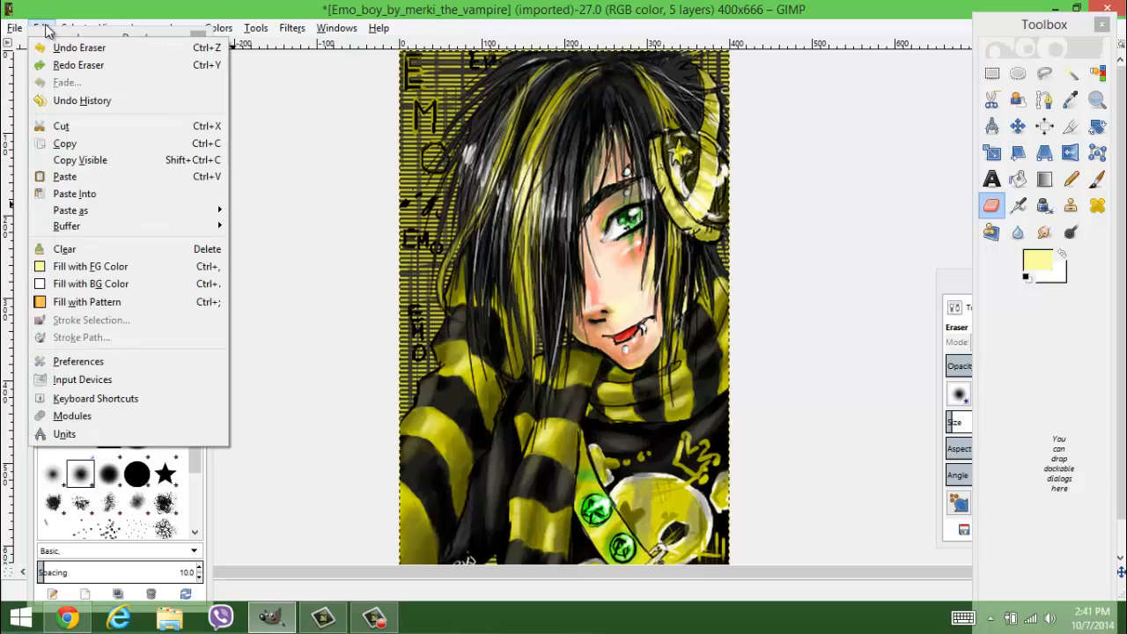
{"action": "left_click", "coordinate": [62, 48]}
{"action": "left_click", "coordinate": [45, 30]}
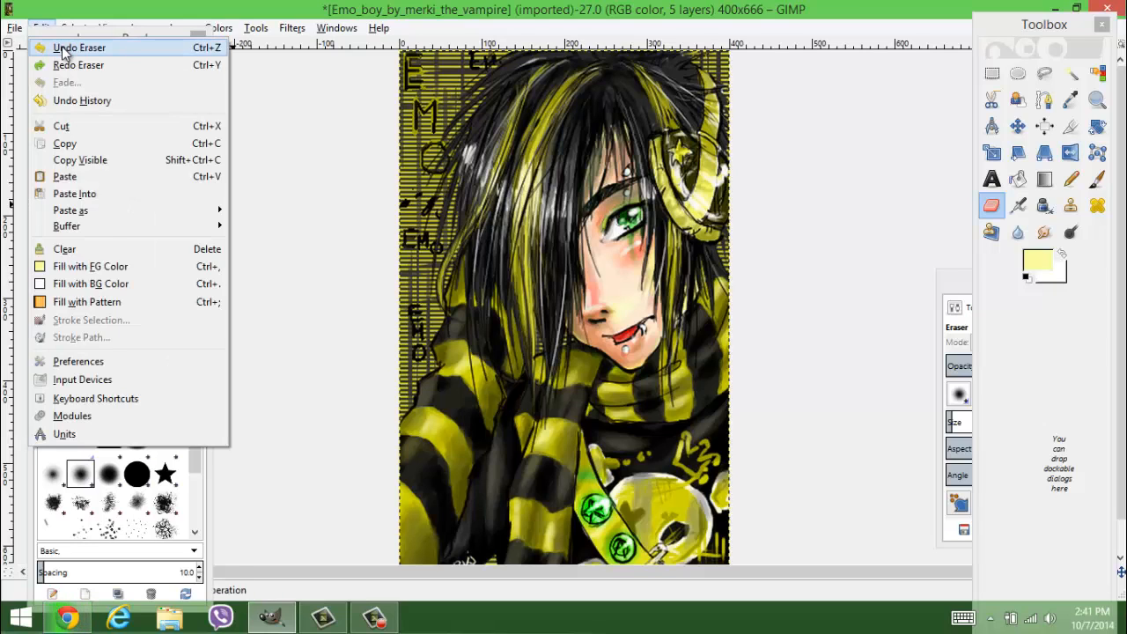
{"action": "left_click", "coordinate": [62, 47]}
Open the undo history, compare the eraser states and revert the image to an earlier eraser stroke around the eye.
{"action": "left_click", "coordinate": [46, 28]}
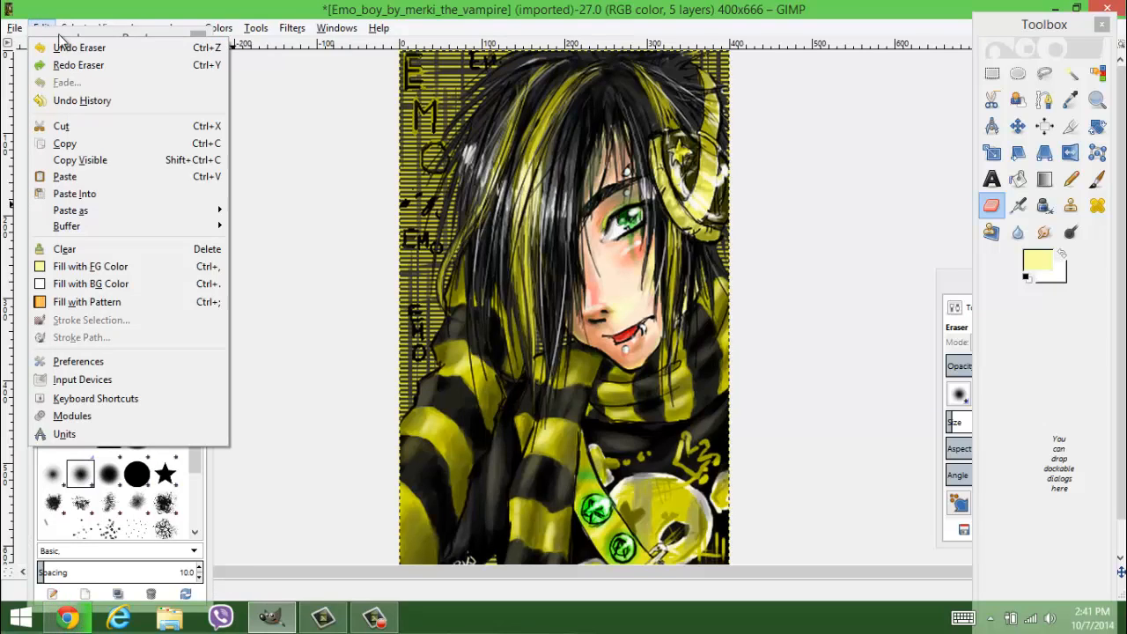
{"action": "left_click", "coordinate": [88, 98]}
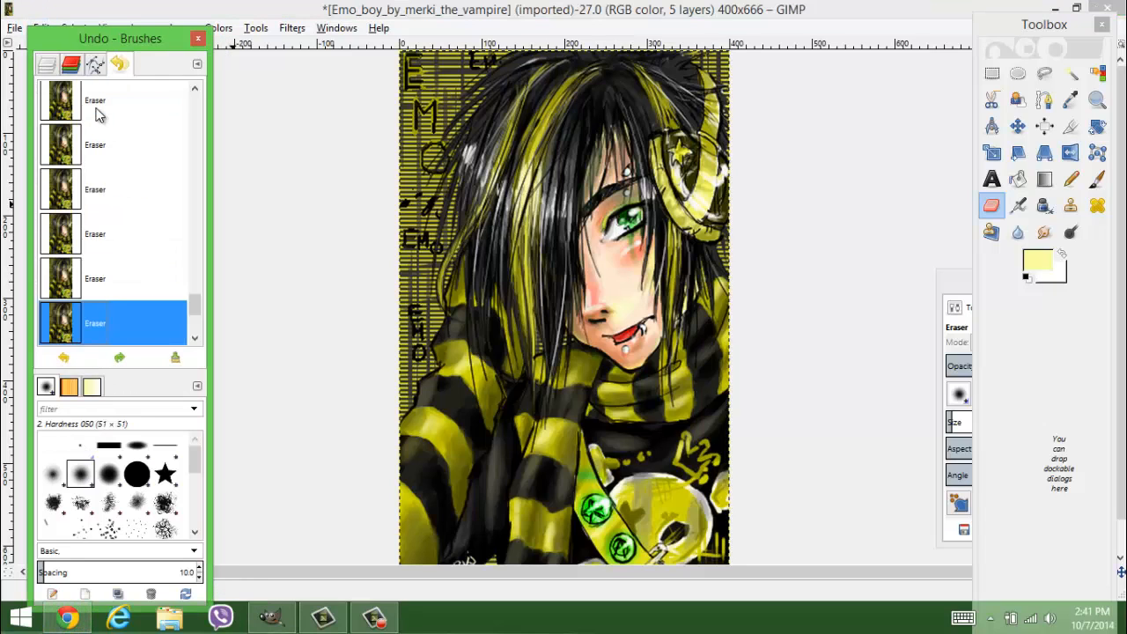
{"action": "scroll", "coordinate": [63, 250], "scroll_direction": "down", "scroll_amount": 4}
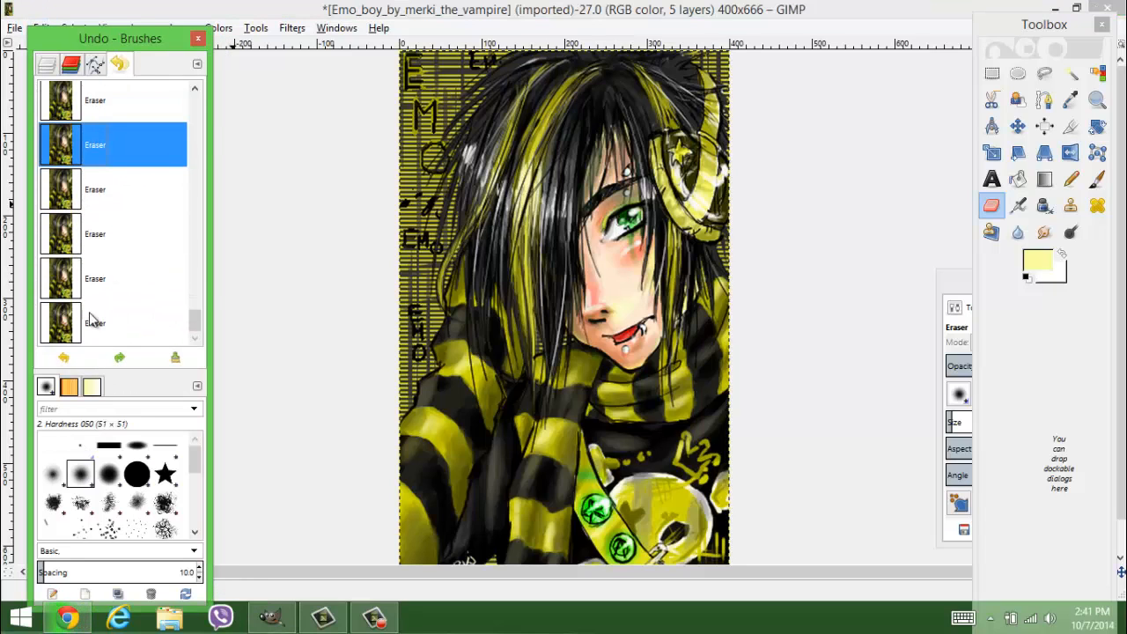
{"action": "left_click", "coordinate": [99, 326]}
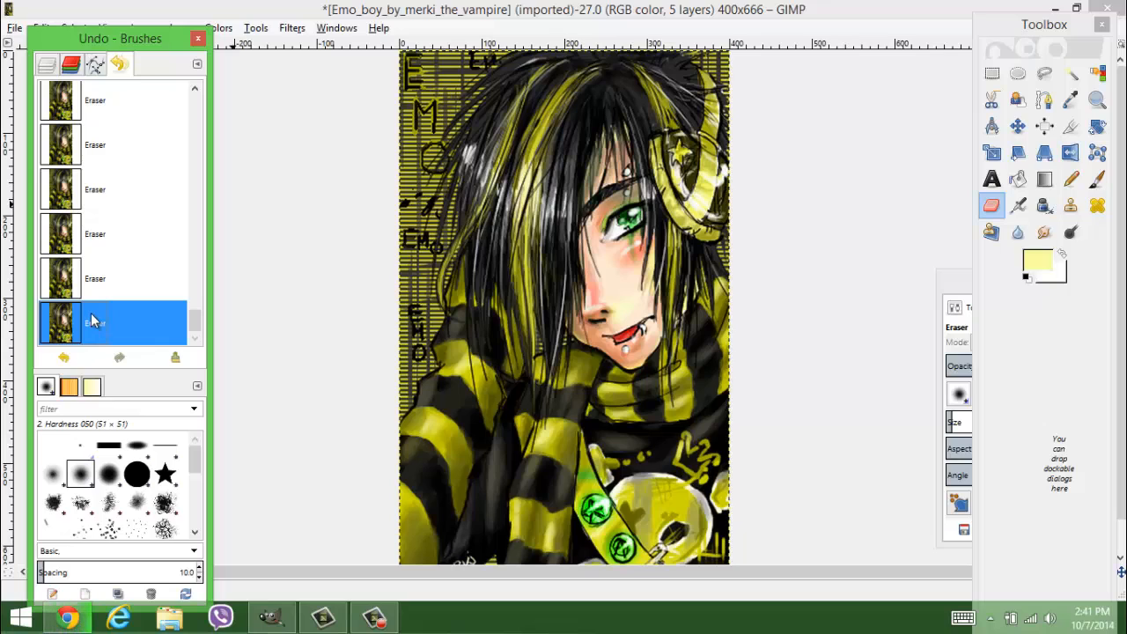
{"action": "scroll", "coordinate": [128, 132], "scroll_direction": "up", "scroll_amount": 3}
{"action": "left_click", "coordinate": [120, 113]}
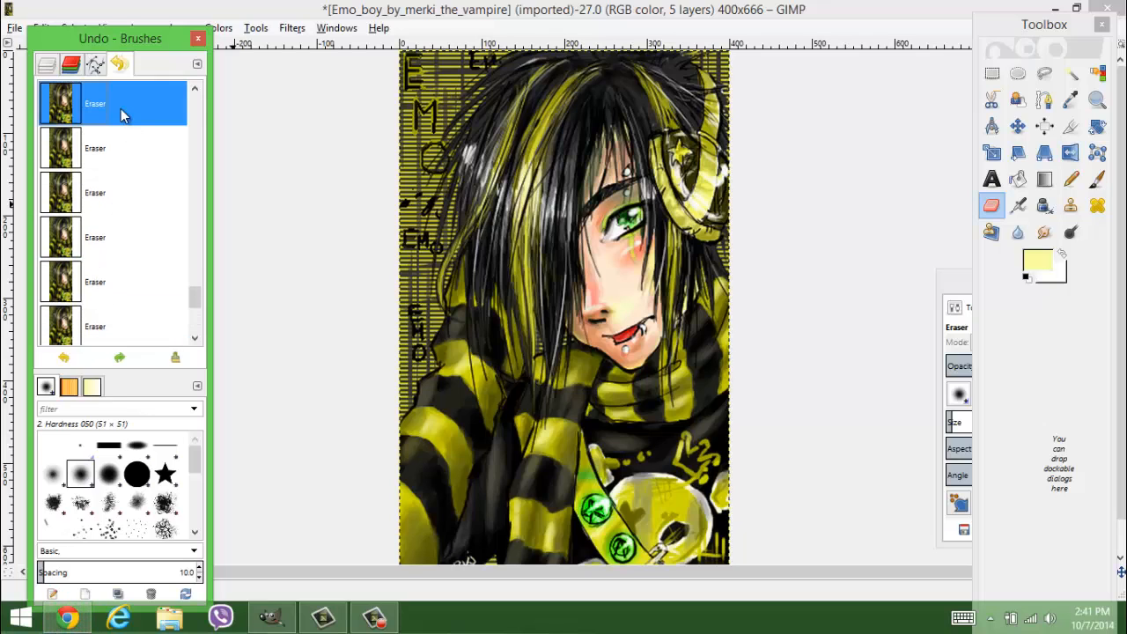
{"action": "left_click", "coordinate": [114, 151]}
{"action": "left_click", "coordinate": [117, 193]}
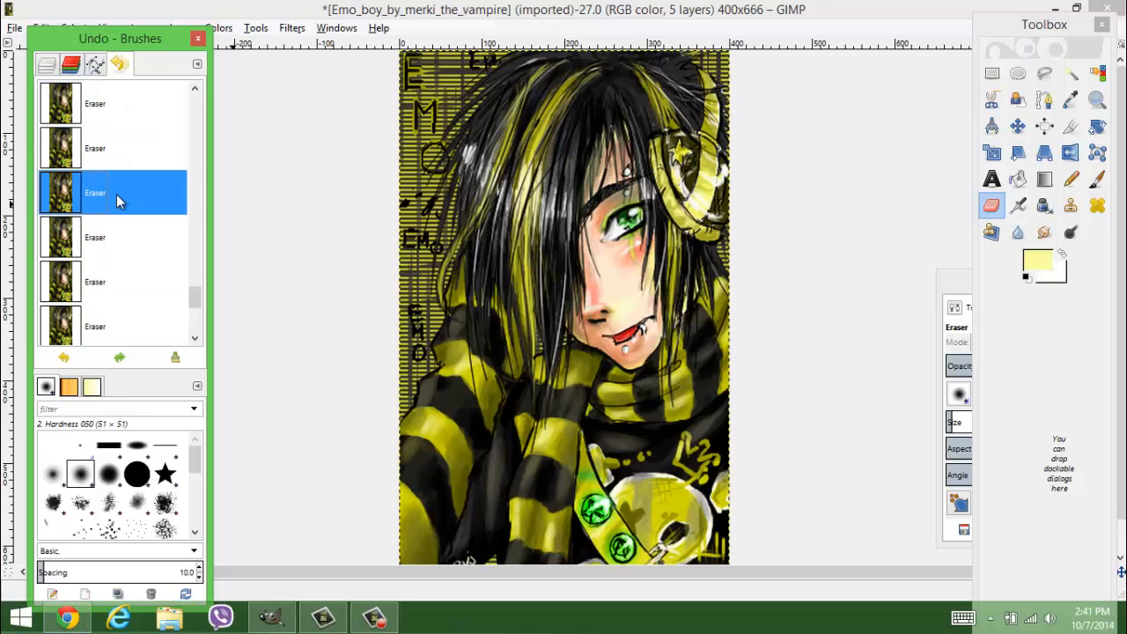
{"action": "left_click", "coordinate": [118, 250]}
{"action": "left_click", "coordinate": [121, 269]}
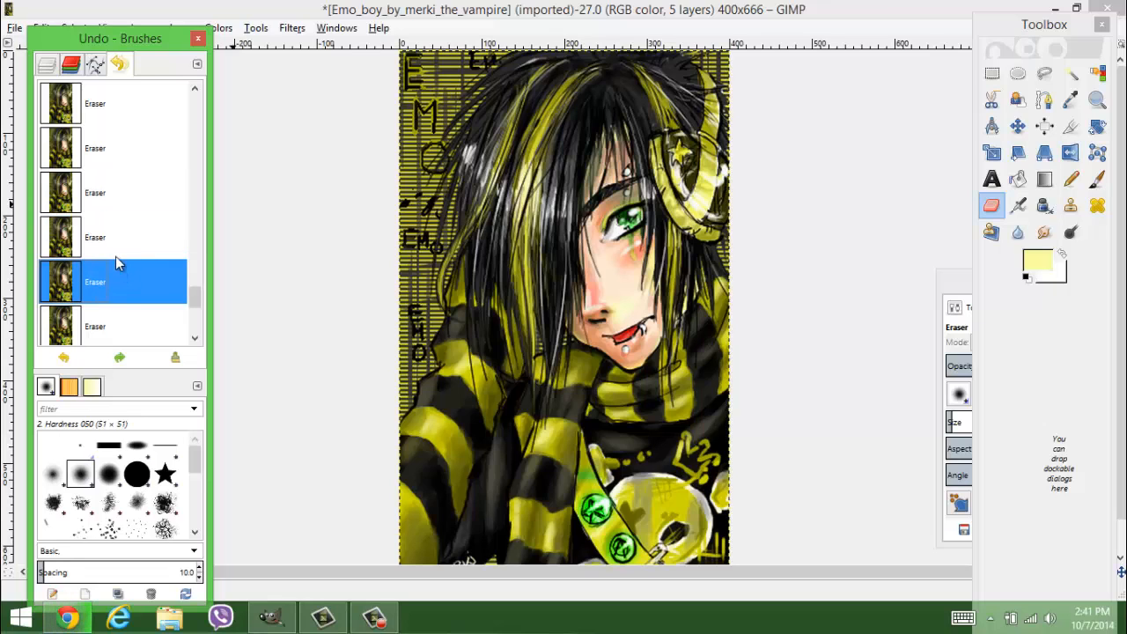
{"action": "scroll", "coordinate": [116, 233], "scroll_direction": "down", "scroll_amount": 5}
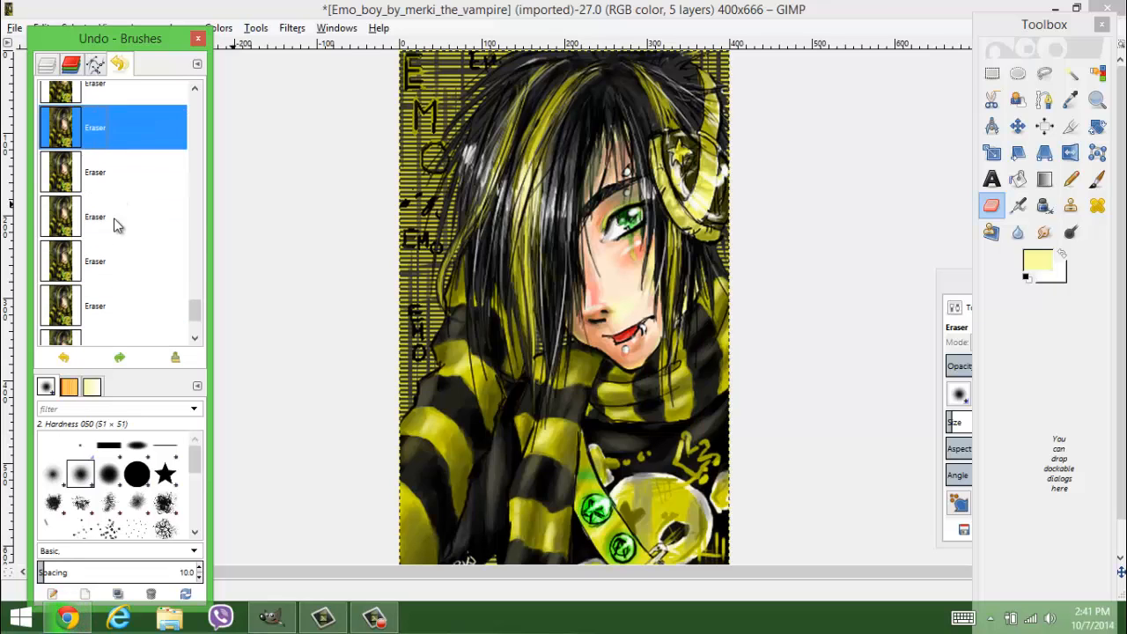
Close the dock with the undo history, restore it from the recently closed docks and show its layer list.
{"action": "left_click", "coordinate": [199, 39]}
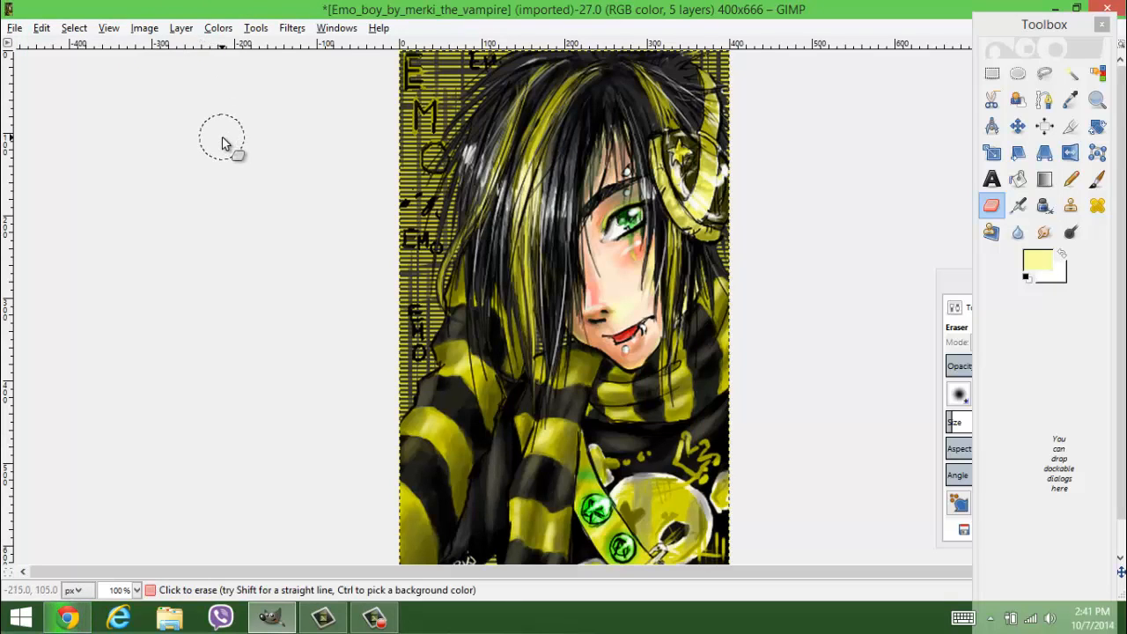
{"action": "left_click", "coordinate": [349, 31]}
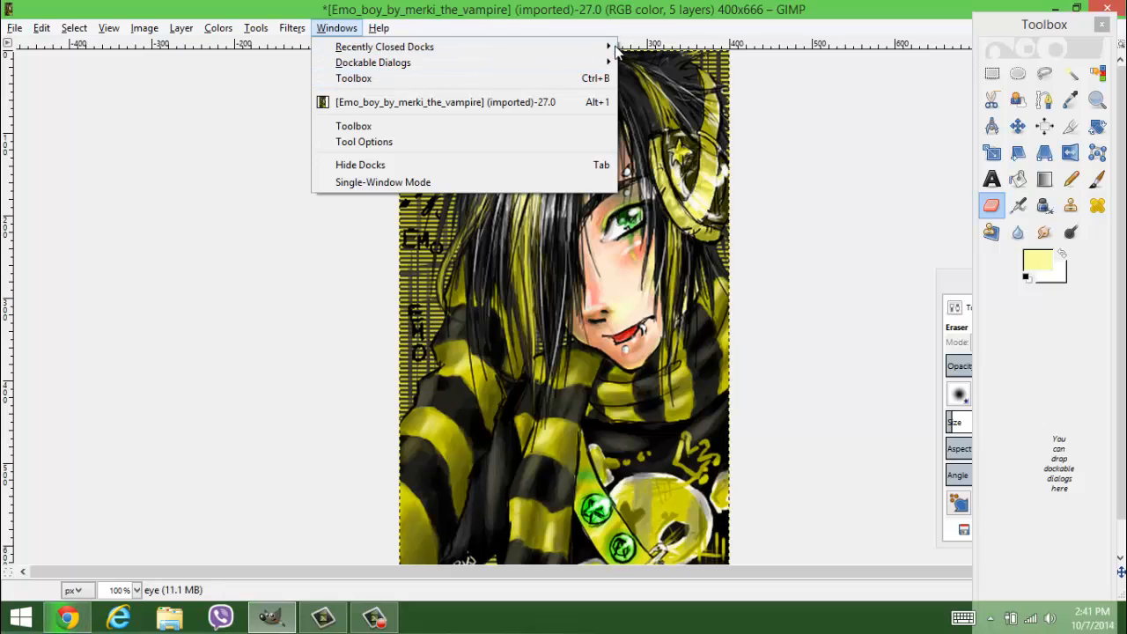
{"action": "mouse_move", "coordinate": [616, 48]}
{"action": "left_click", "coordinate": [686, 46]}
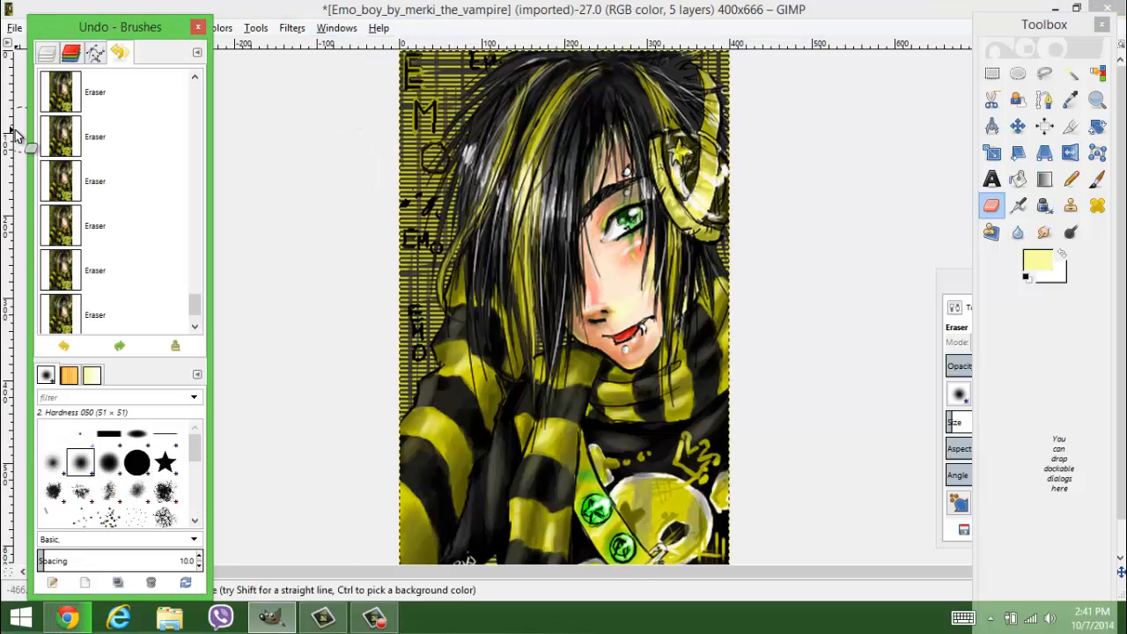
{"action": "left_click", "coordinate": [48, 54]}
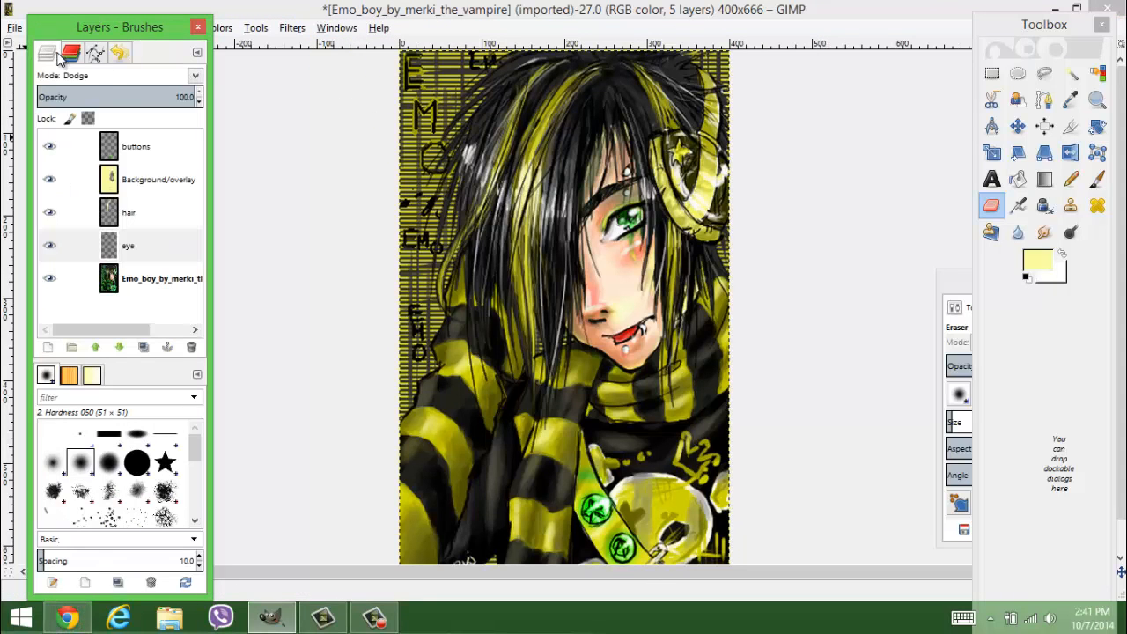
Paint the iris pale yellow with the Paintbrush on the eye layer and set that layer's mode to Darken only.
{"action": "left_click", "coordinate": [177, 242]}
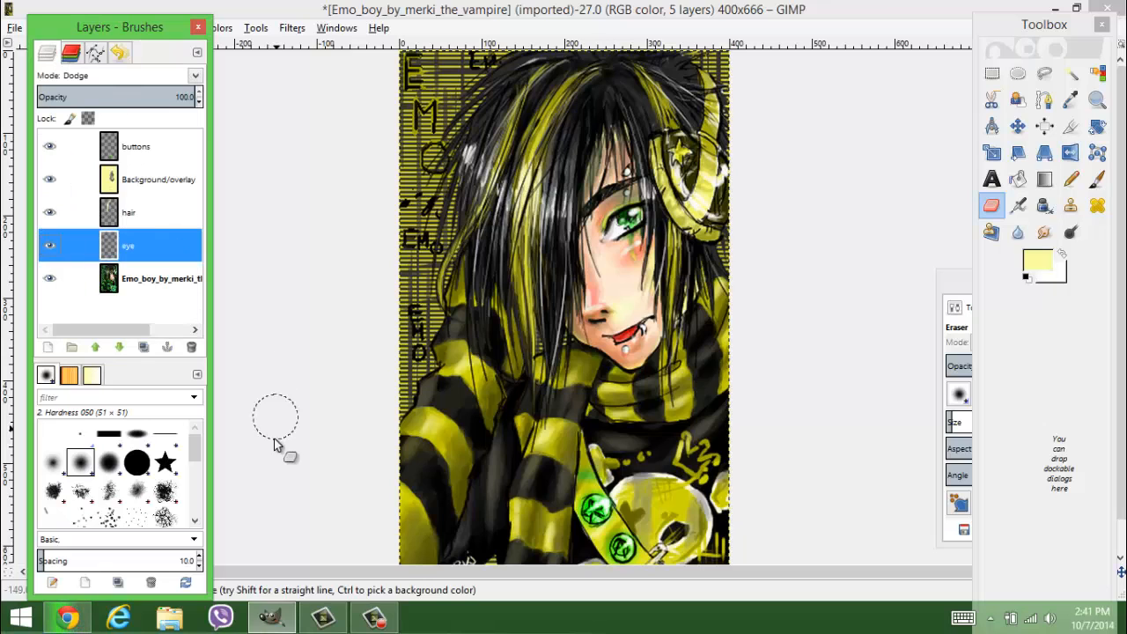
{"action": "left_click", "coordinate": [655, 233]}
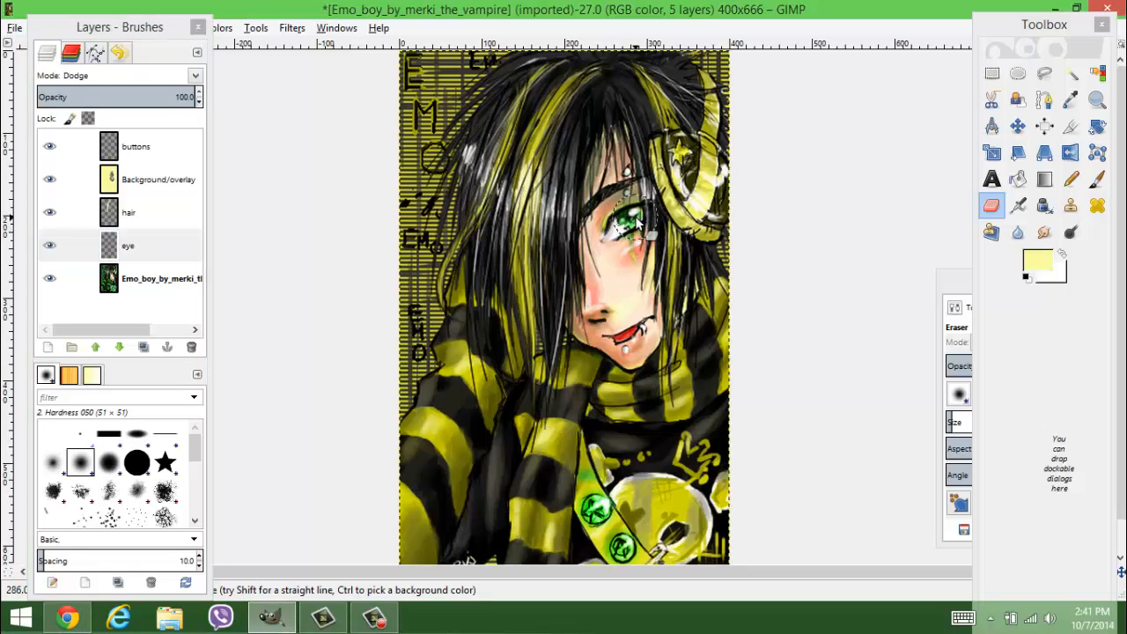
{"action": "left_click", "coordinate": [1095, 179]}
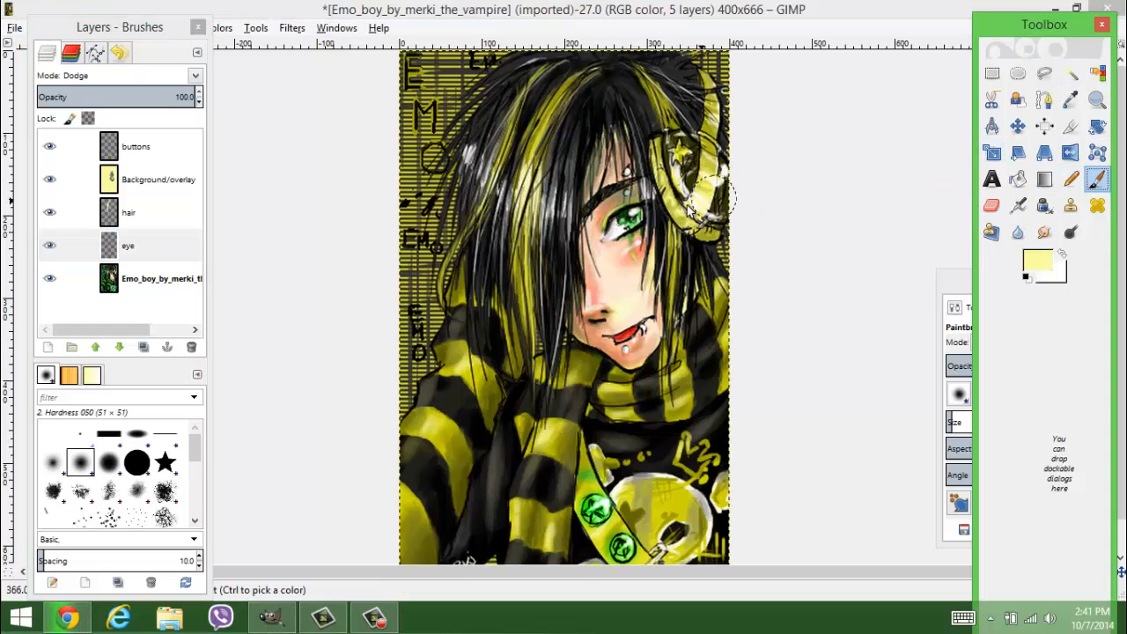
{"action": "mouse_move", "coordinate": [621, 215]}
{"action": "left_mouse_down"}
{"action": "mouse_move", "coordinate": [635, 220]}
{"action": "mouse_move", "coordinate": [624, 220]}
{"action": "left_mouse_up"}
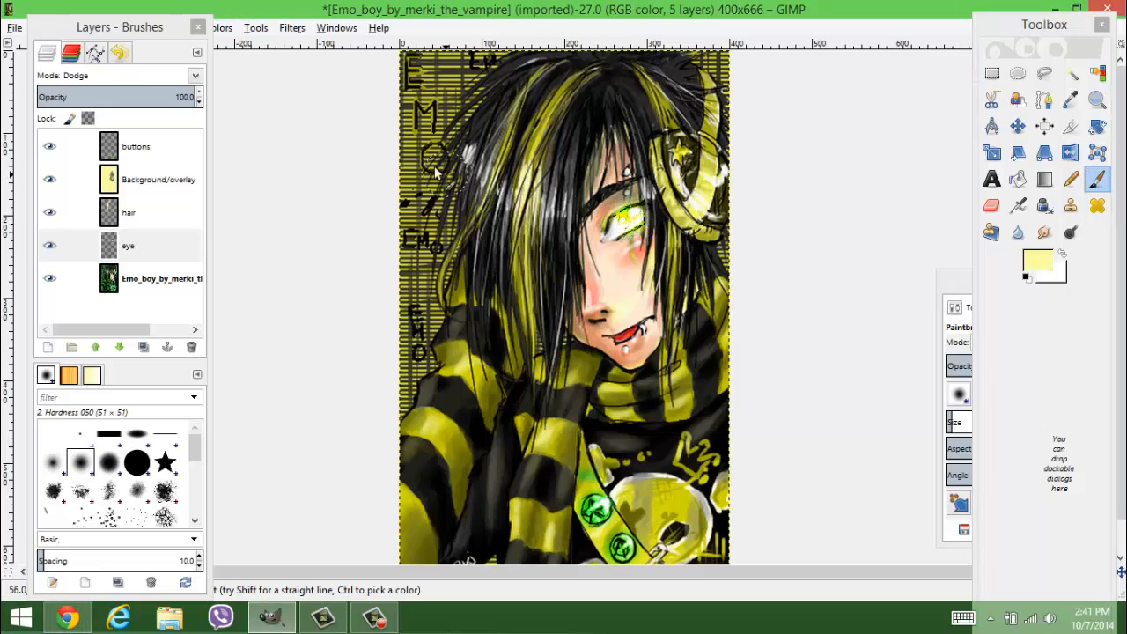
{"action": "left_click", "coordinate": [197, 79]}
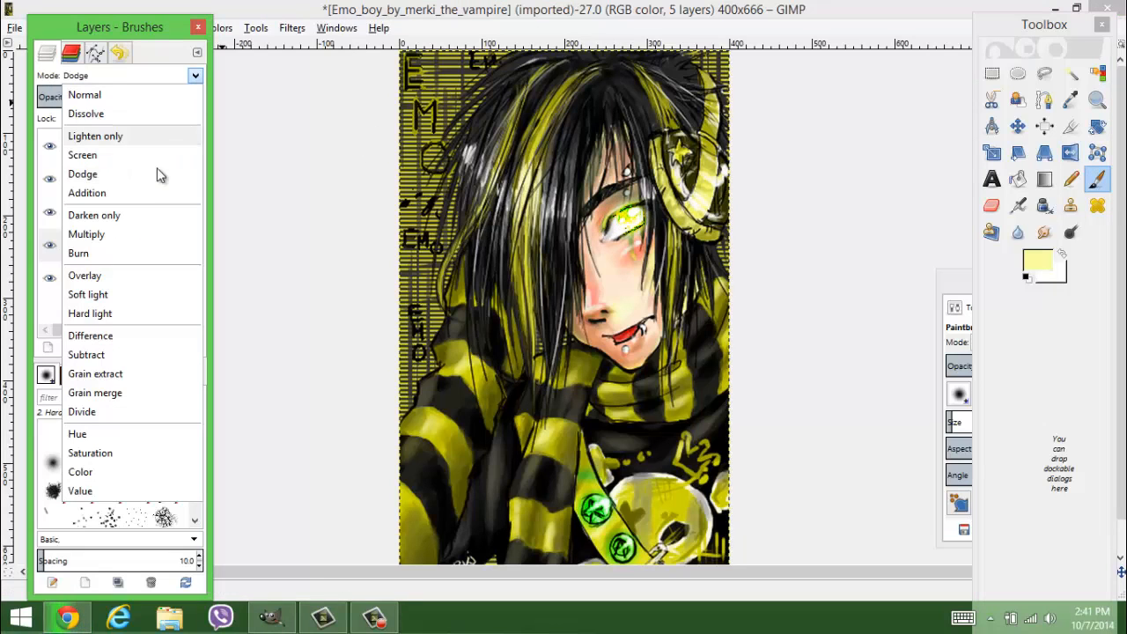
{"action": "left_click", "coordinate": [148, 220]}
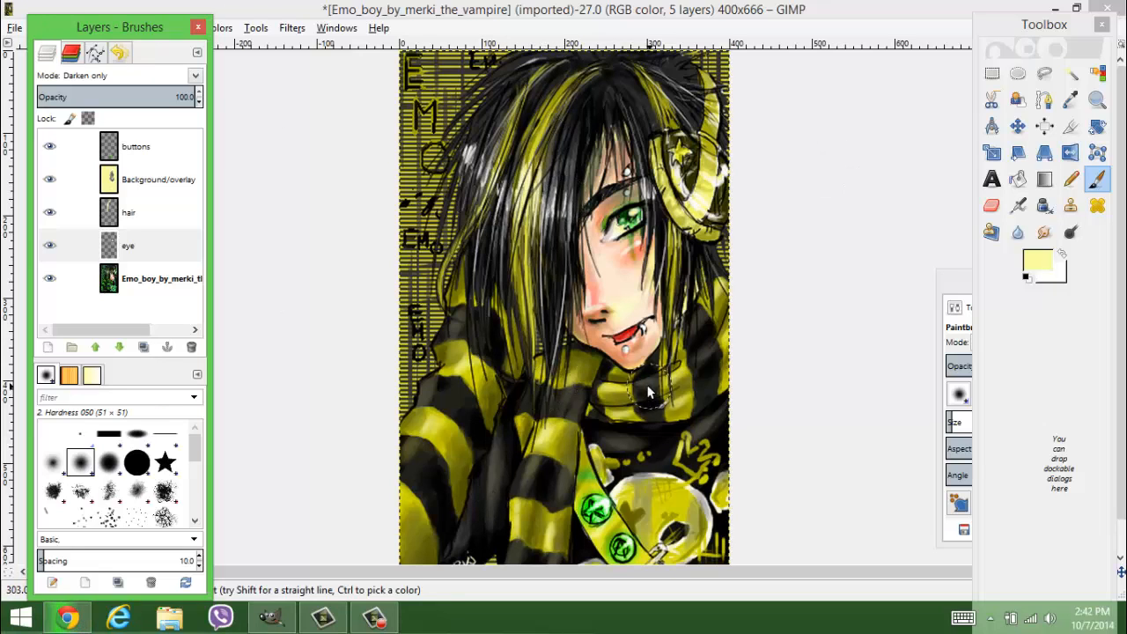
{"action": "scroll", "coordinate": [660, 319], "scroll_direction": "down", "scroll_amount": 1}
{"action": "scroll", "coordinate": [660, 318], "scroll_direction": "up", "scroll_amount": 1}
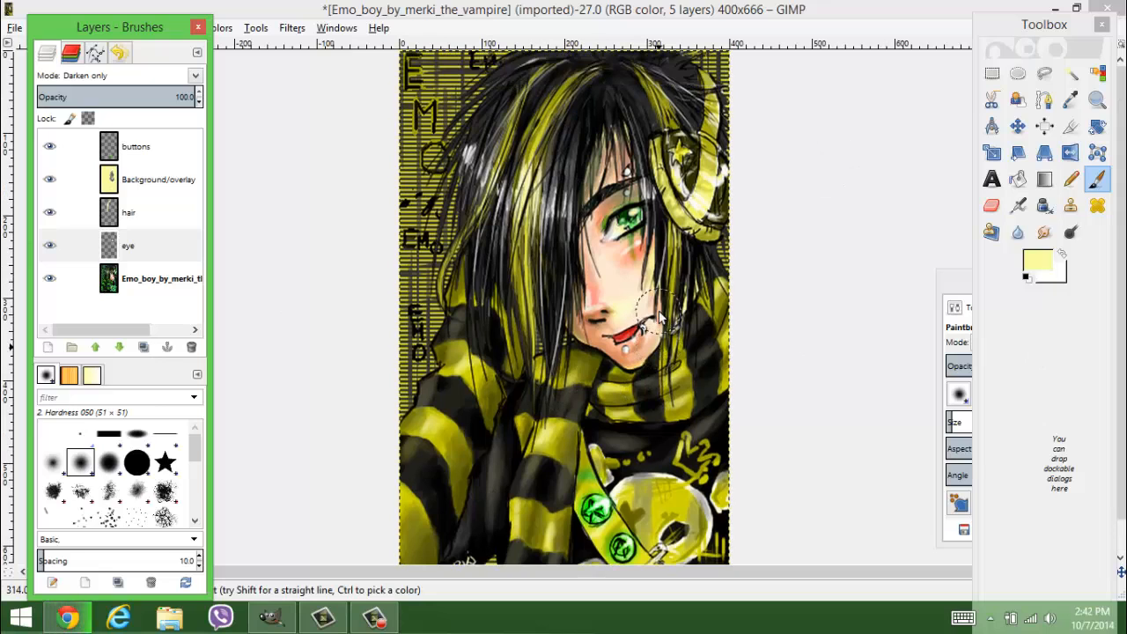
{"action": "left_click", "coordinate": [374, 617]}
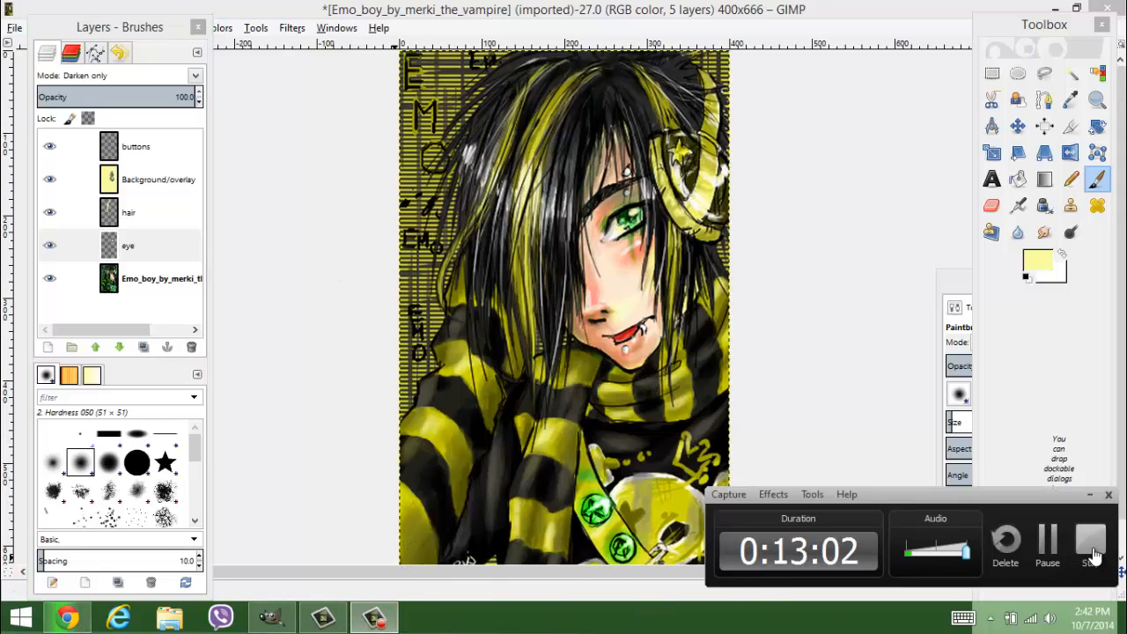